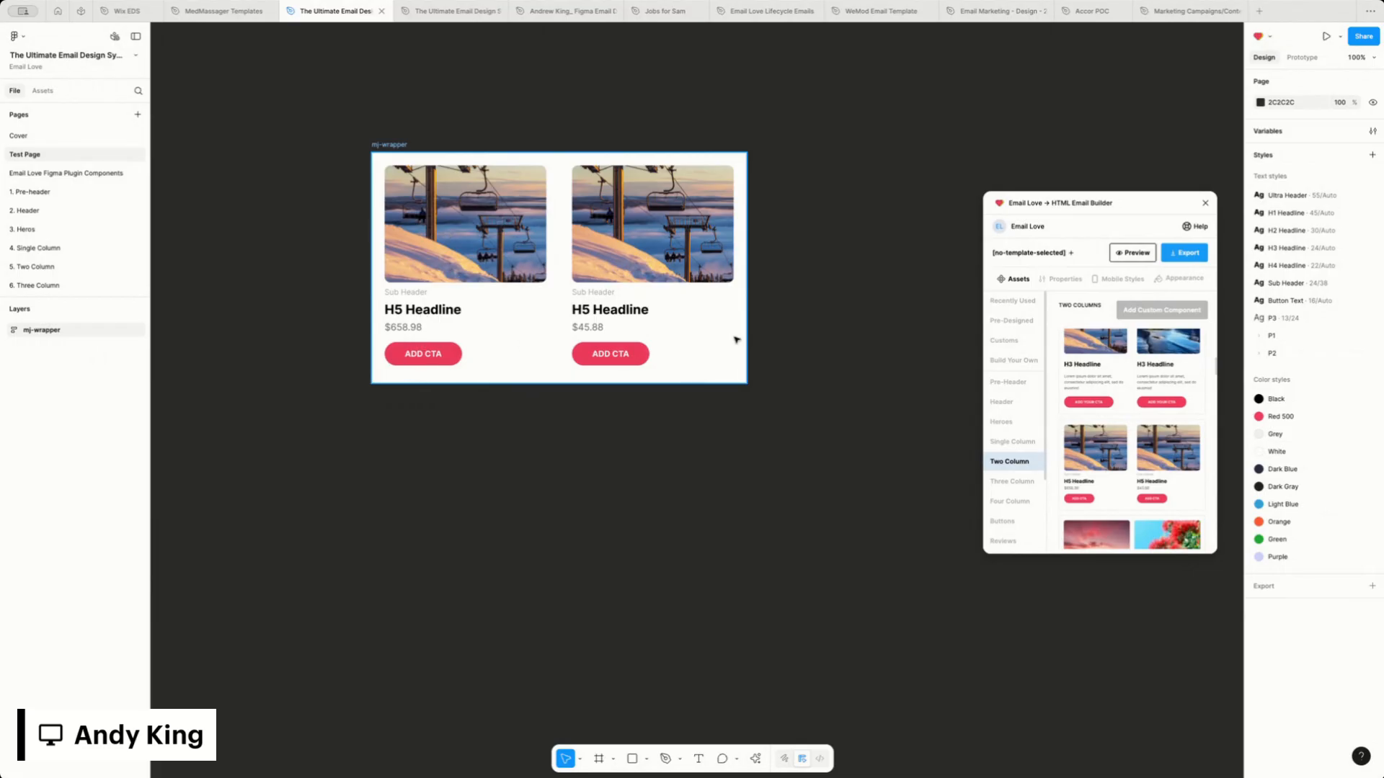
Reposition the two-column mj-wrapper frame on the canvas and convert it into a component
left_click_drag(401, 146, 474, 205)
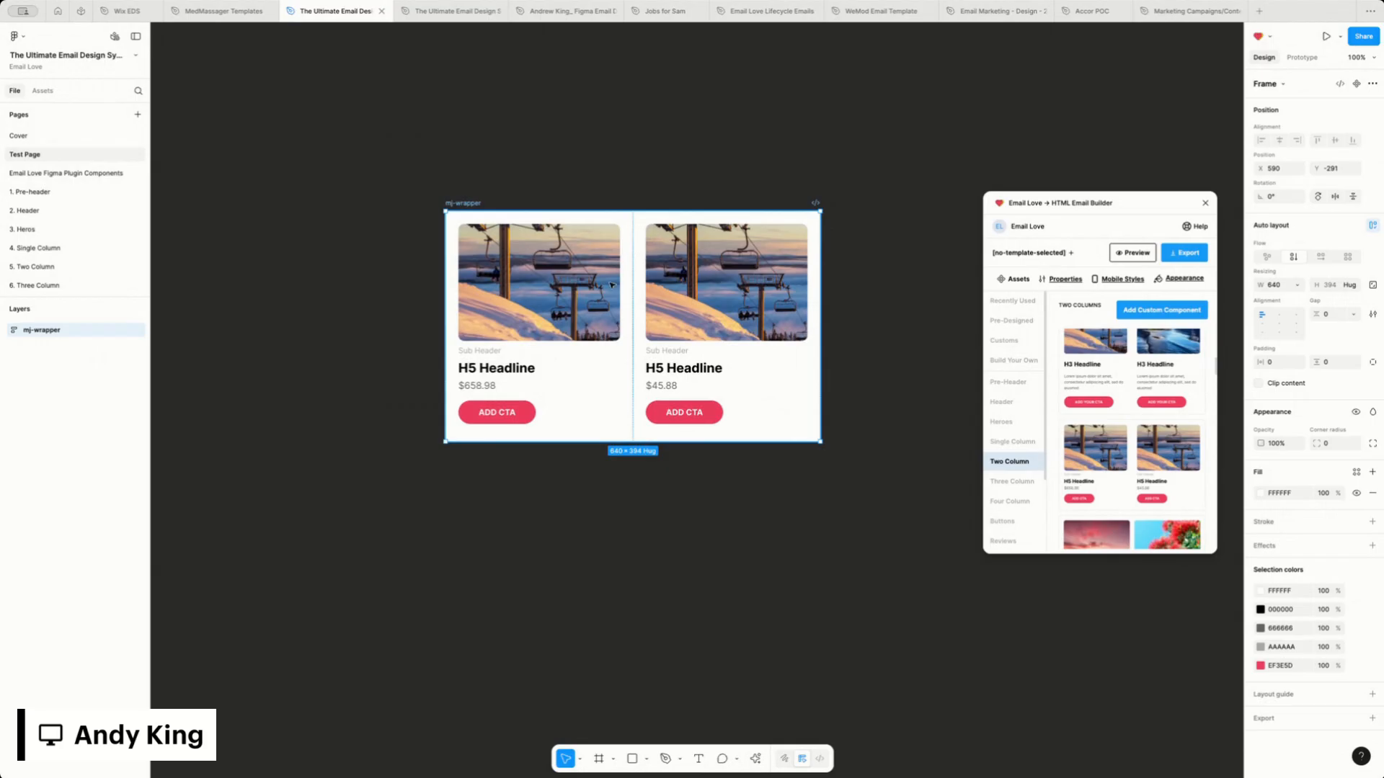
left_click(1356, 84)
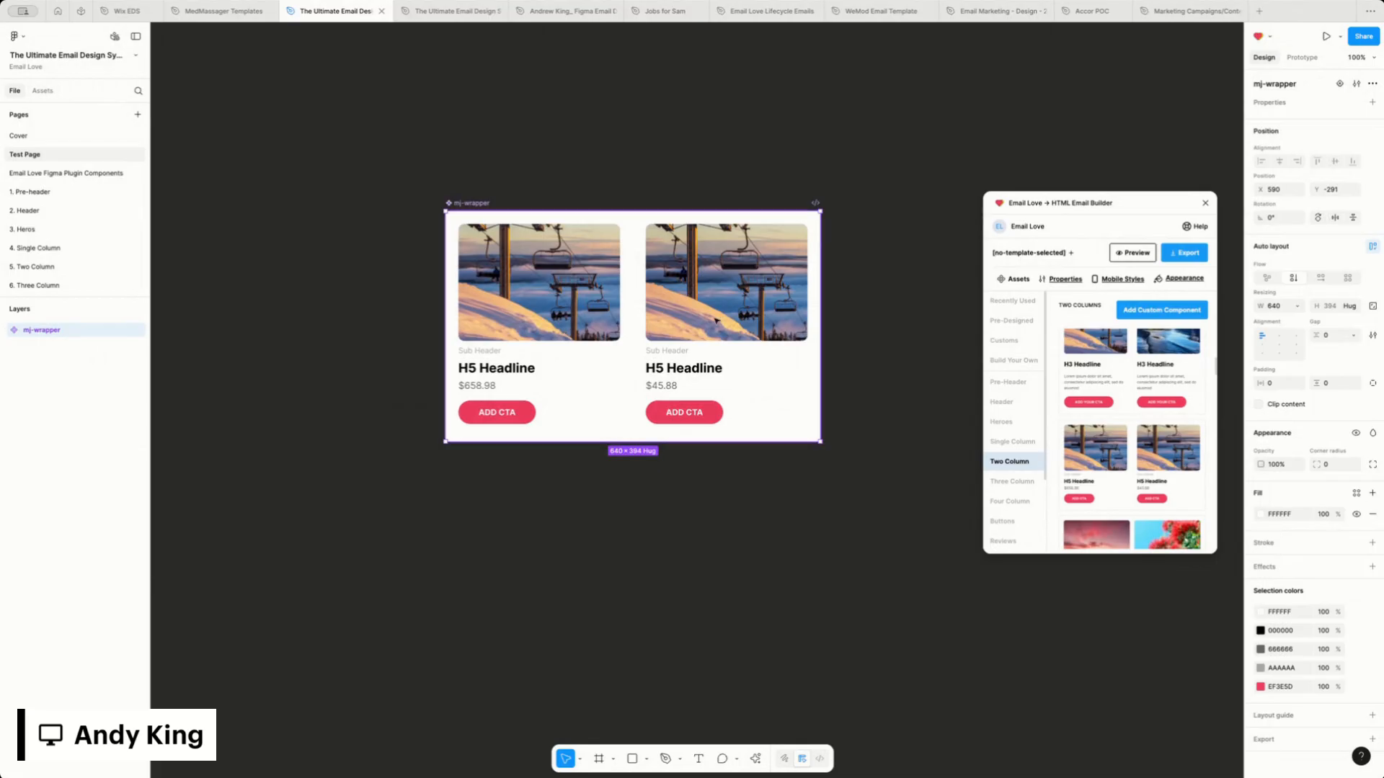
Insert an instance of the Test Page's mj-wrapper component and place it directly below the main component, left edges aligned
left_click(40, 91)
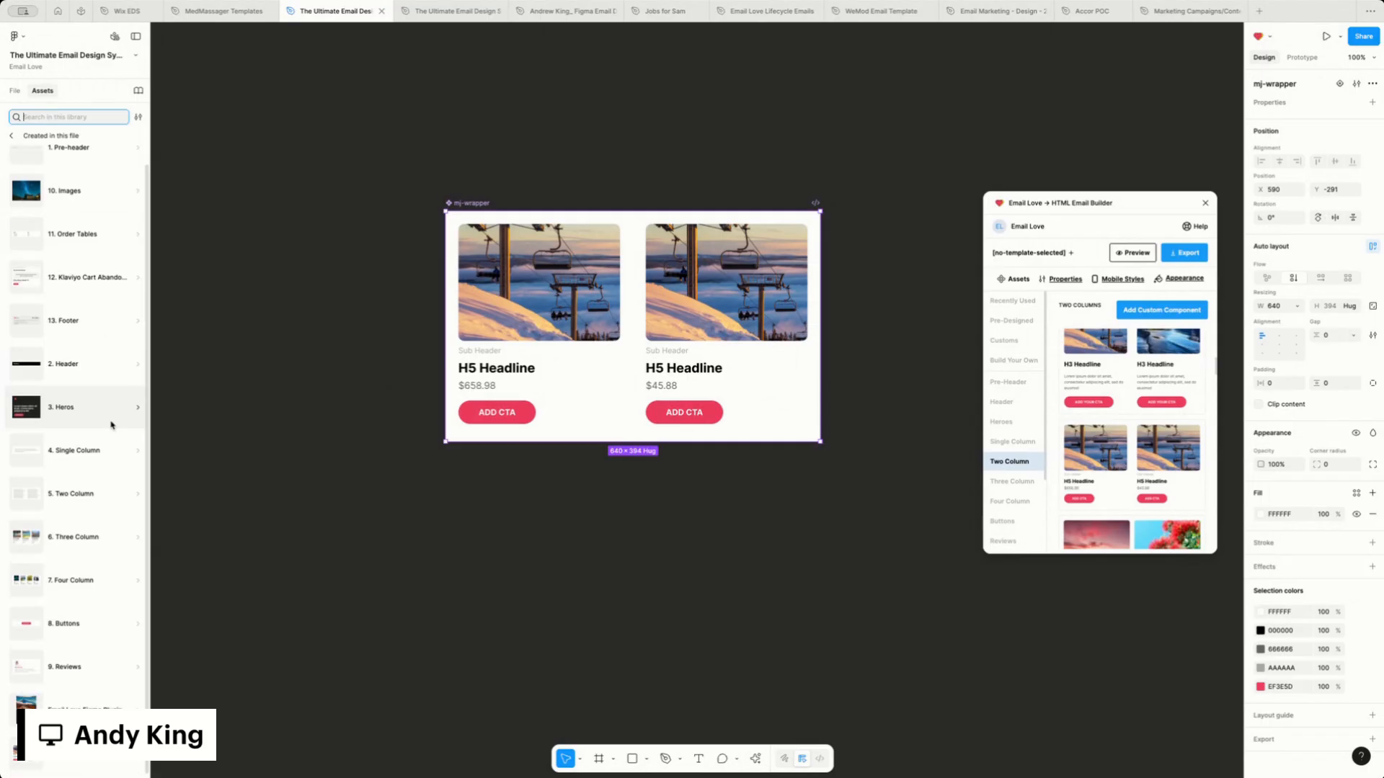
left_click(94, 771)
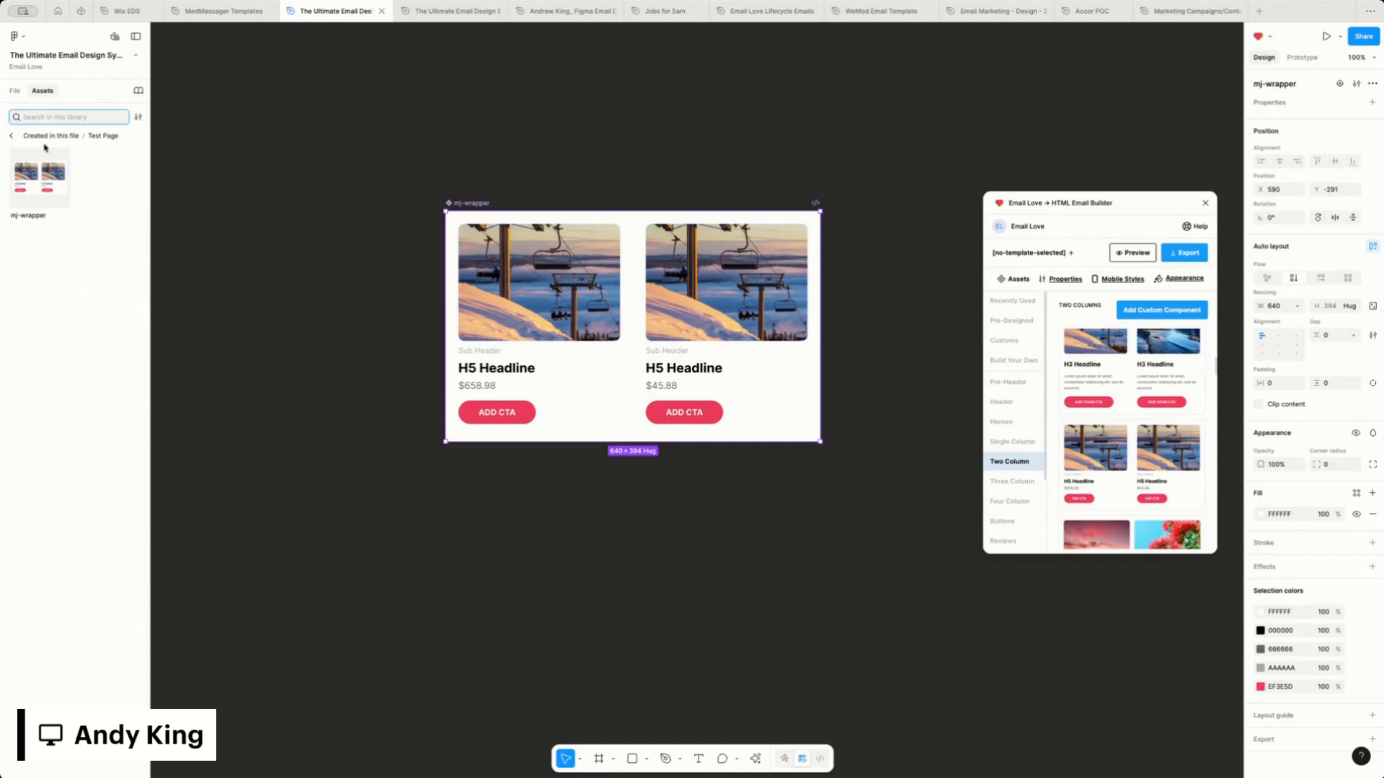
left_click(43, 171)
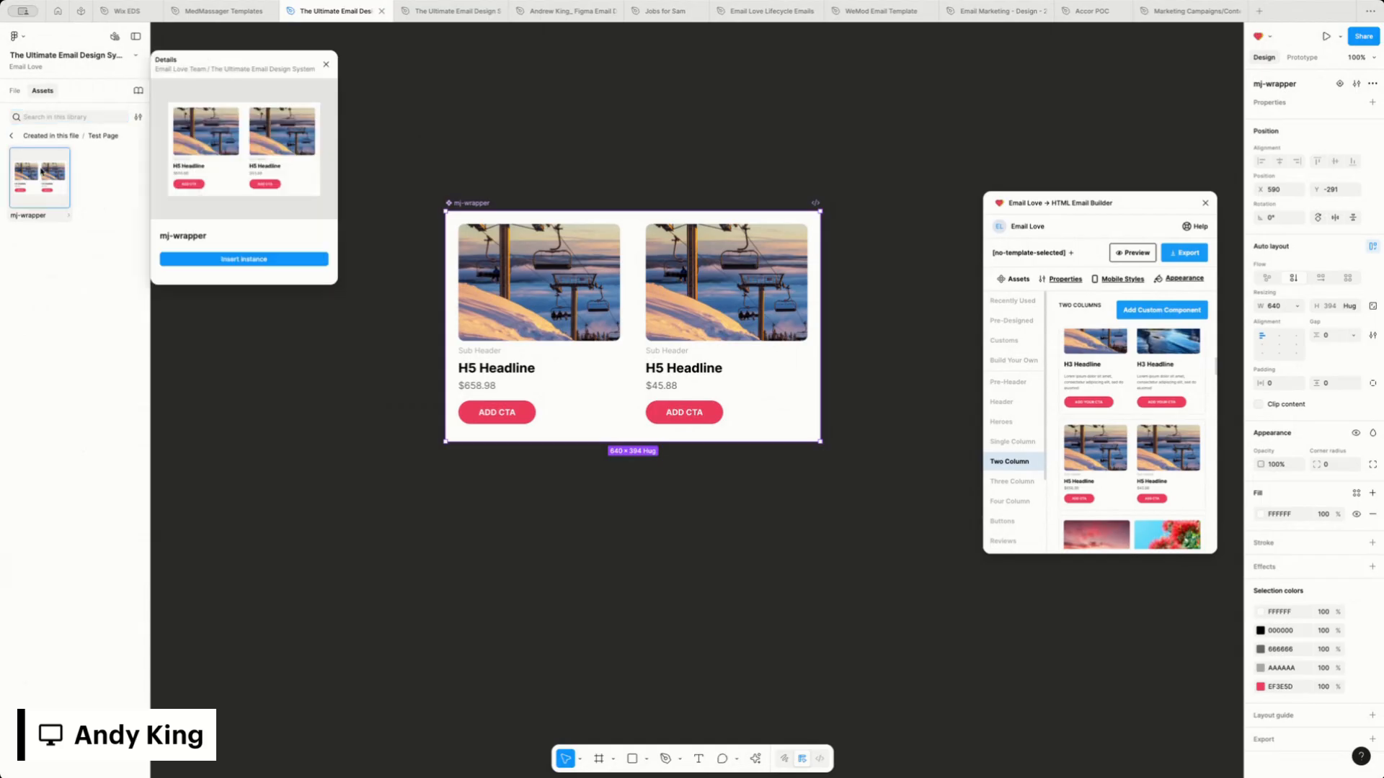
left_click(262, 261)
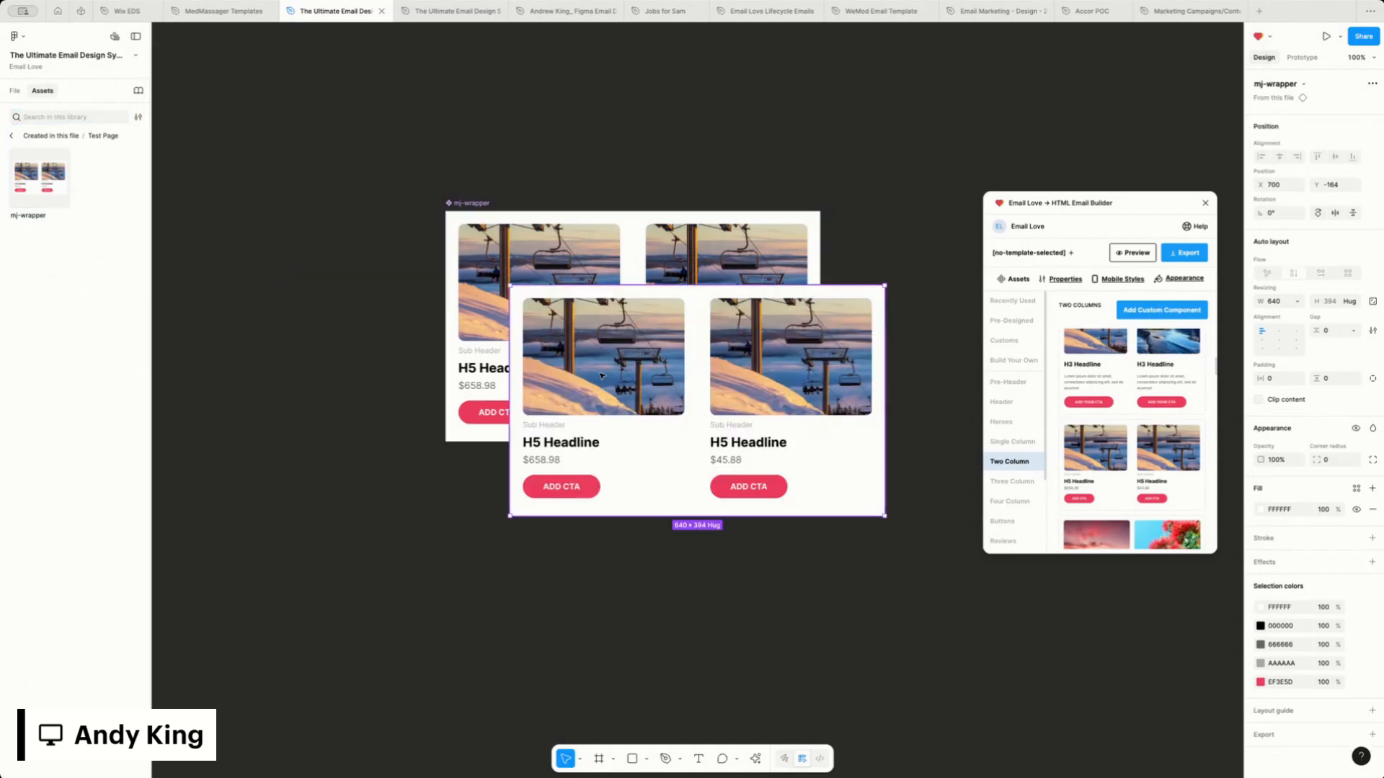
left_click_drag(602, 375, 565, 553)
scroll(533, 374, "down", 1)
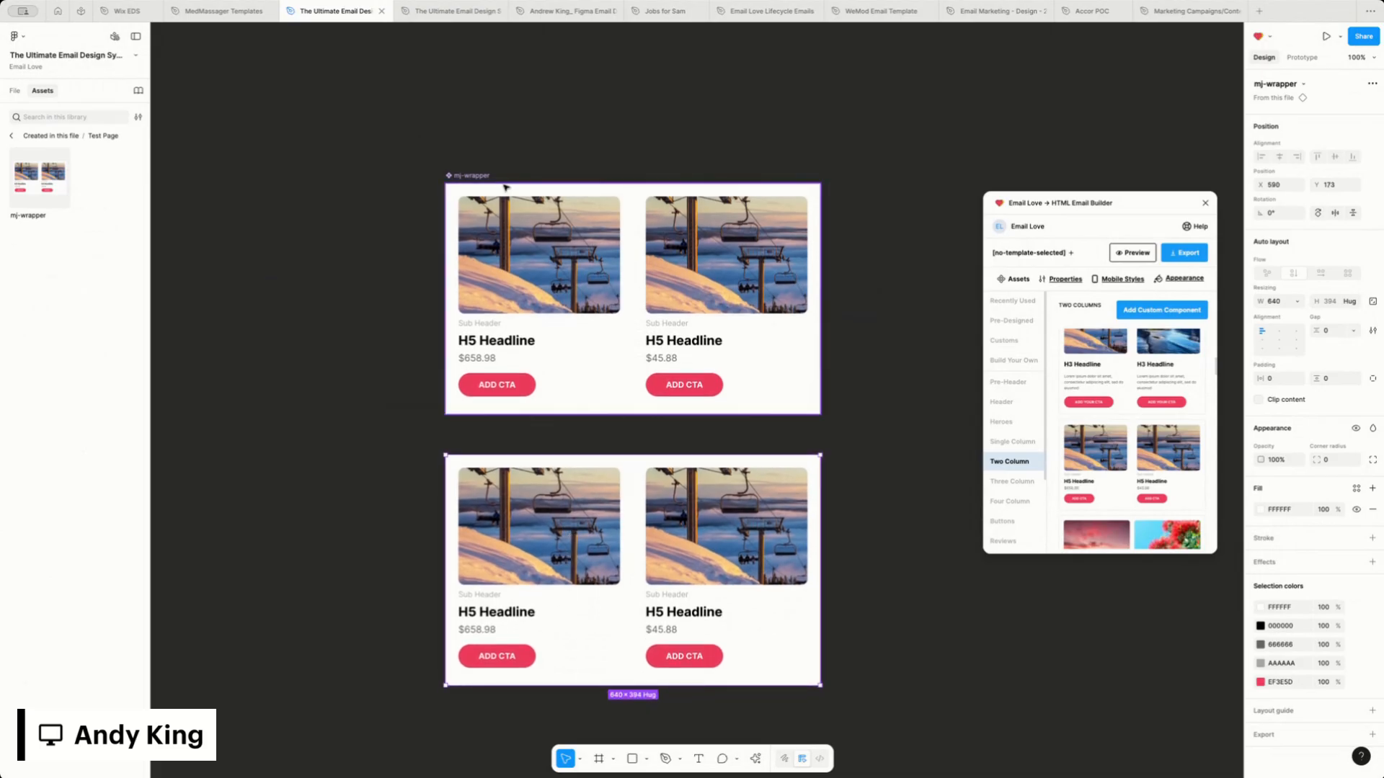
Change the fill of the first column's H5 Headline in the main mj-wrapper component to the page's red, EF3E5D
left_click(467, 178)
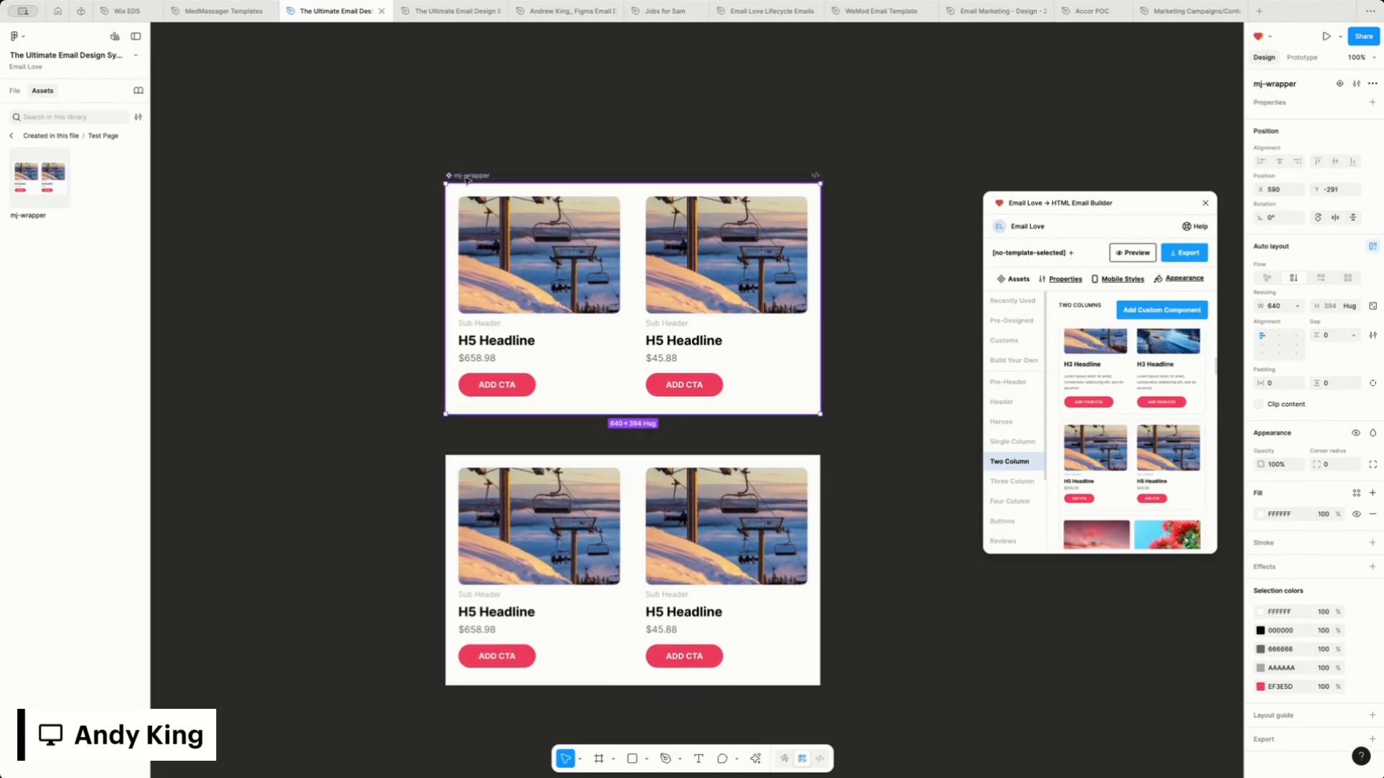
left_click(545, 497)
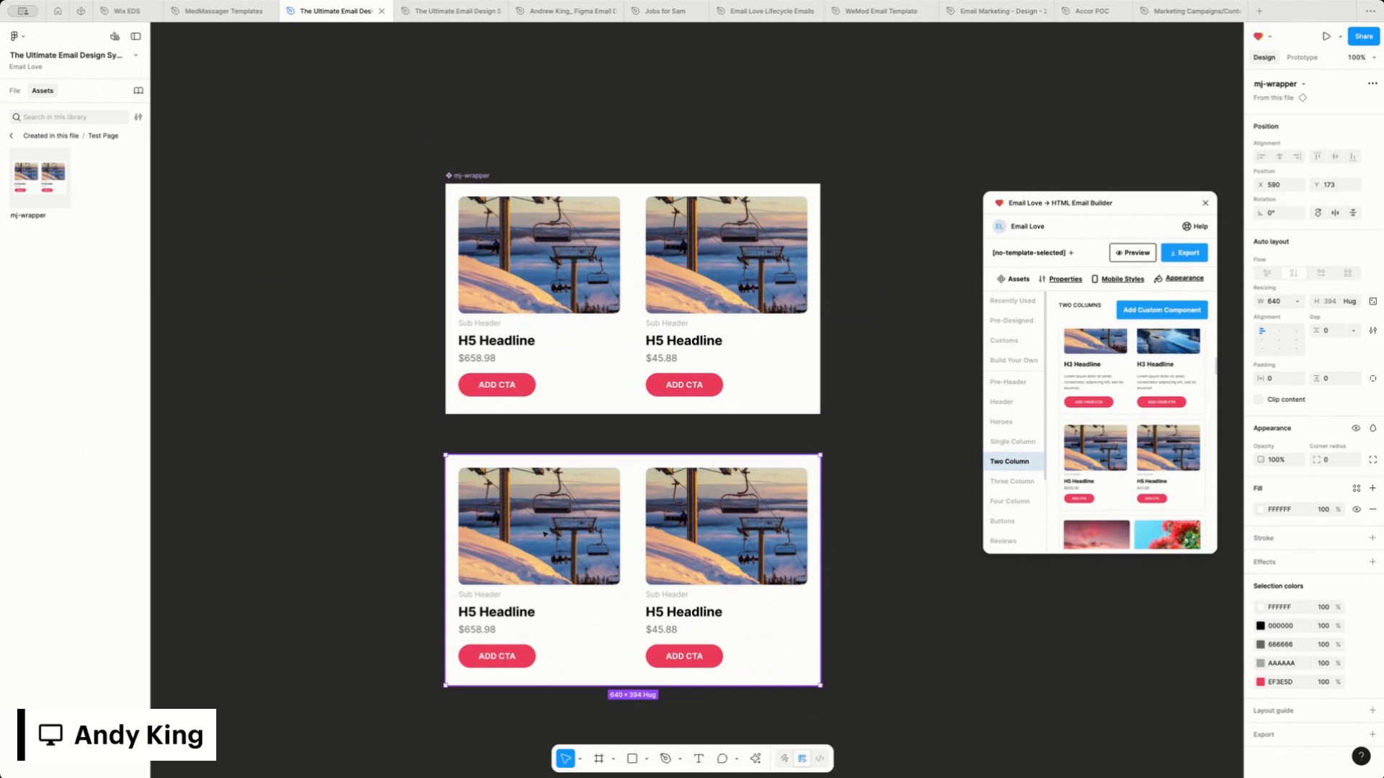
double_click(513, 343)
left_click(512, 343)
key("Return")
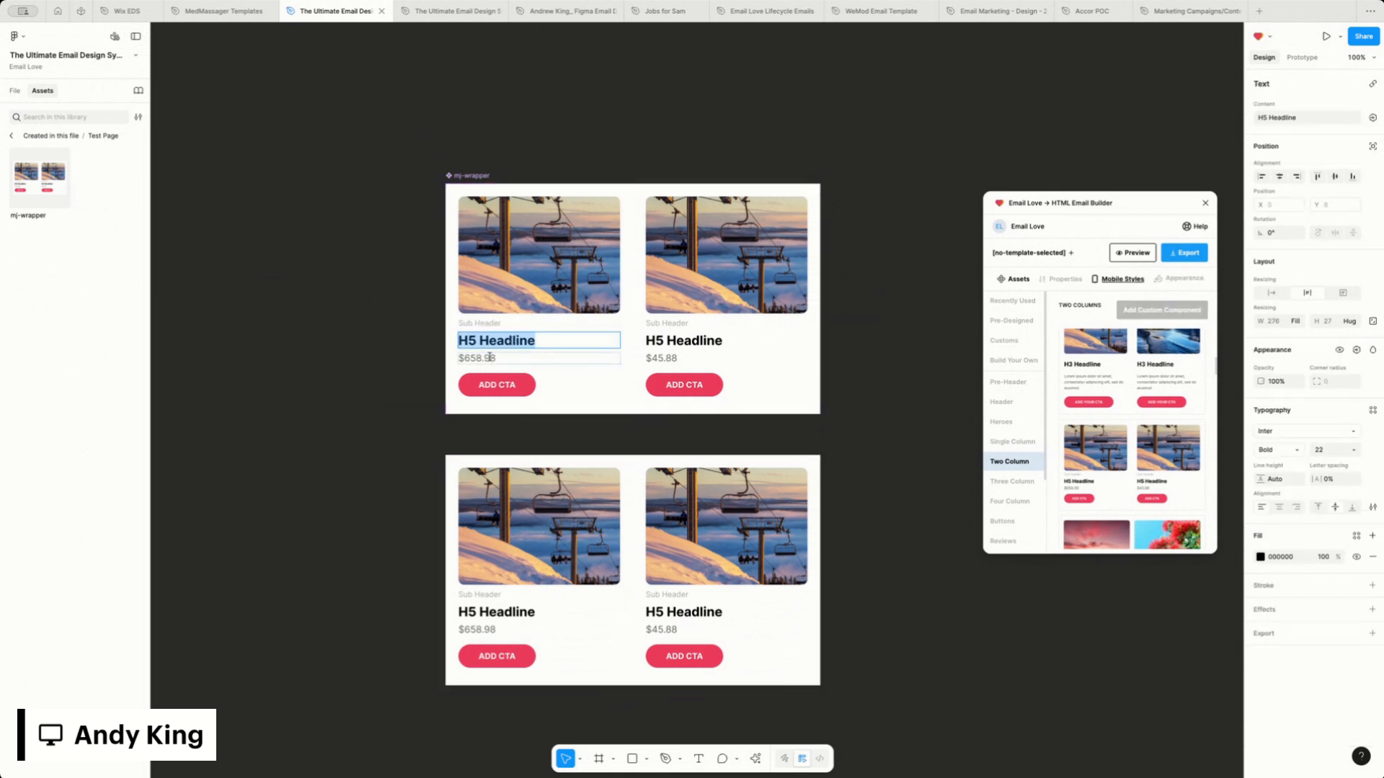
left_click(1260, 558)
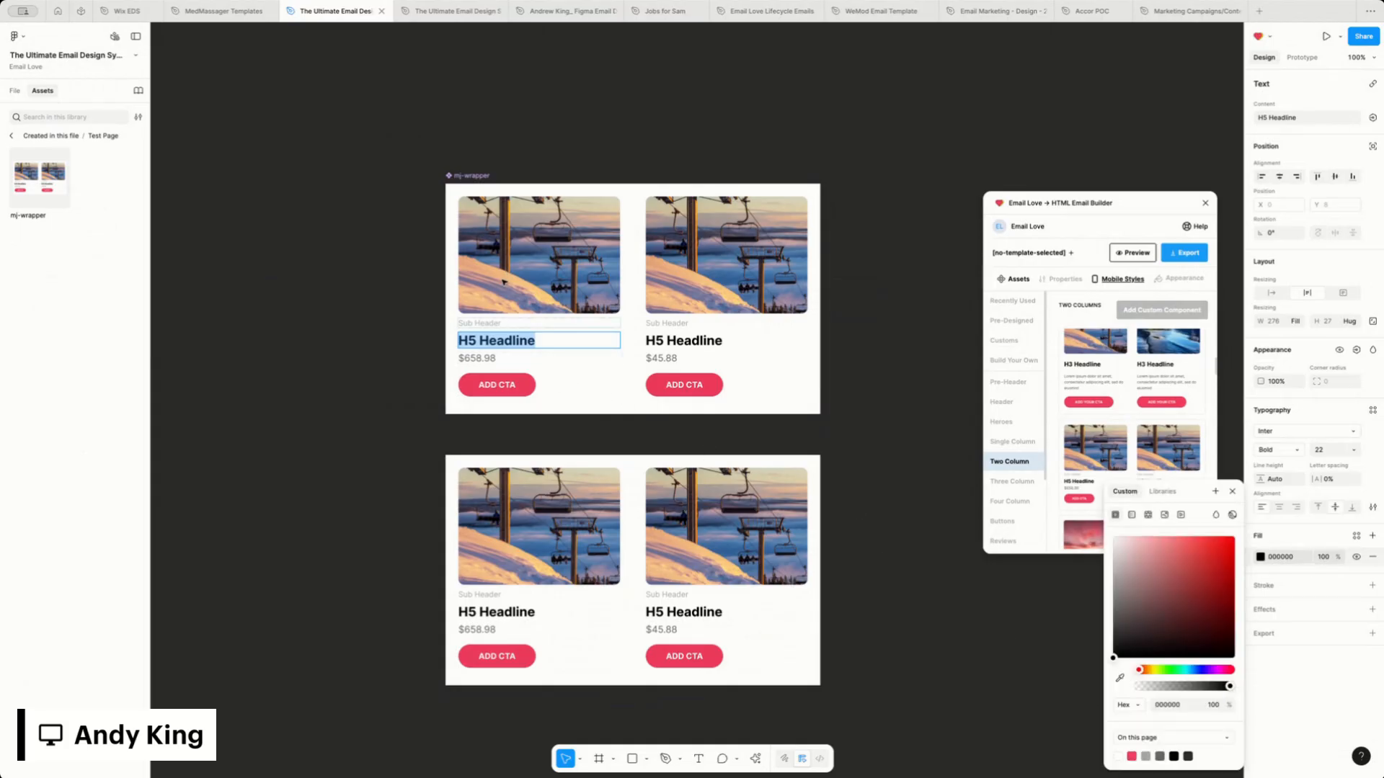
left_click(1133, 756)
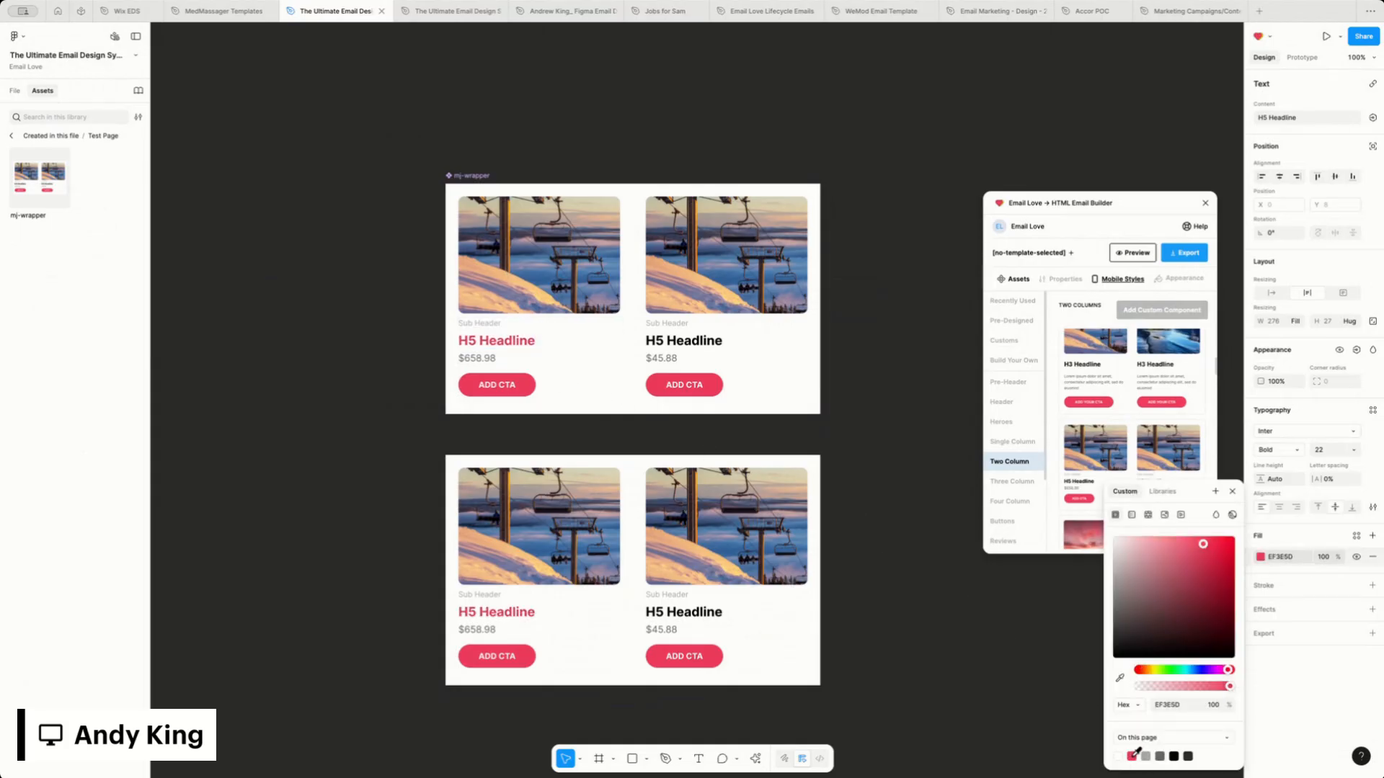
double_click(507, 348)
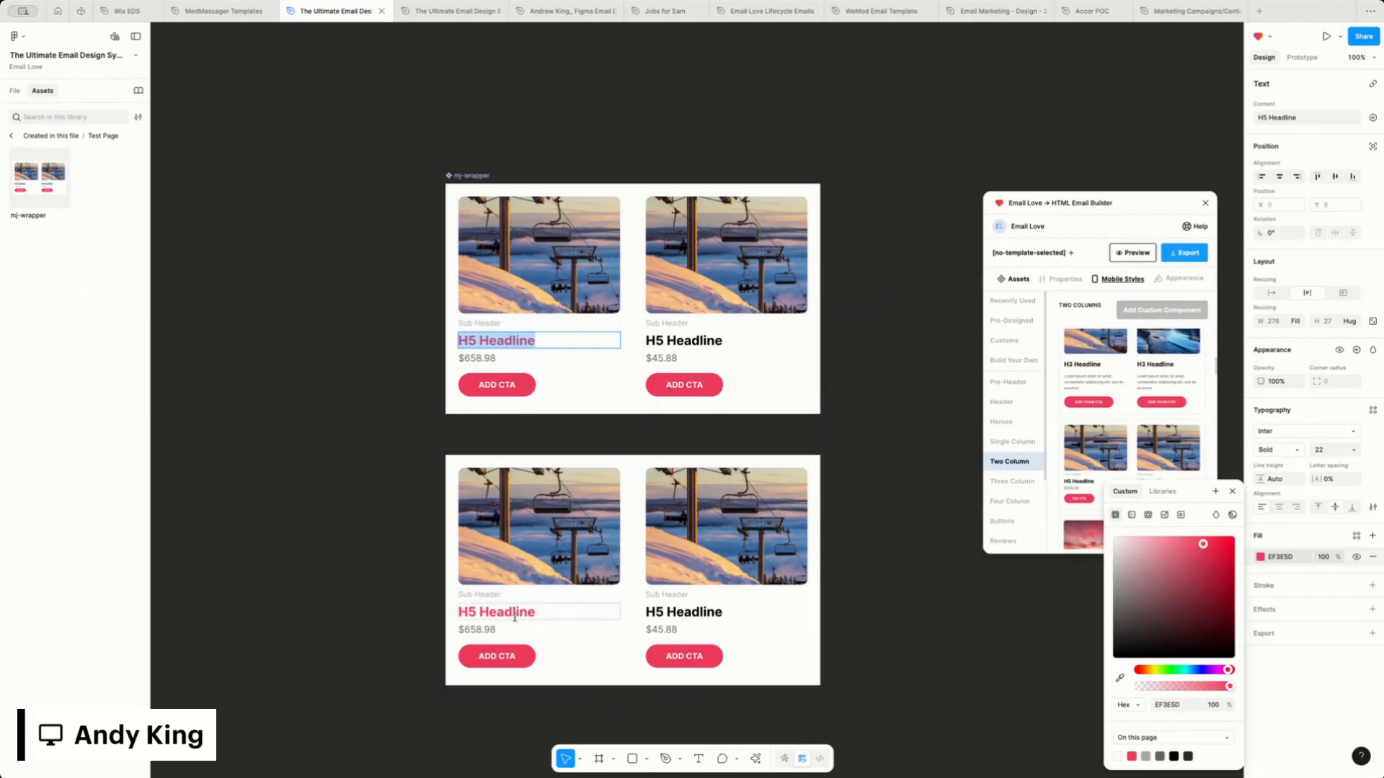
left_click(1231, 491)
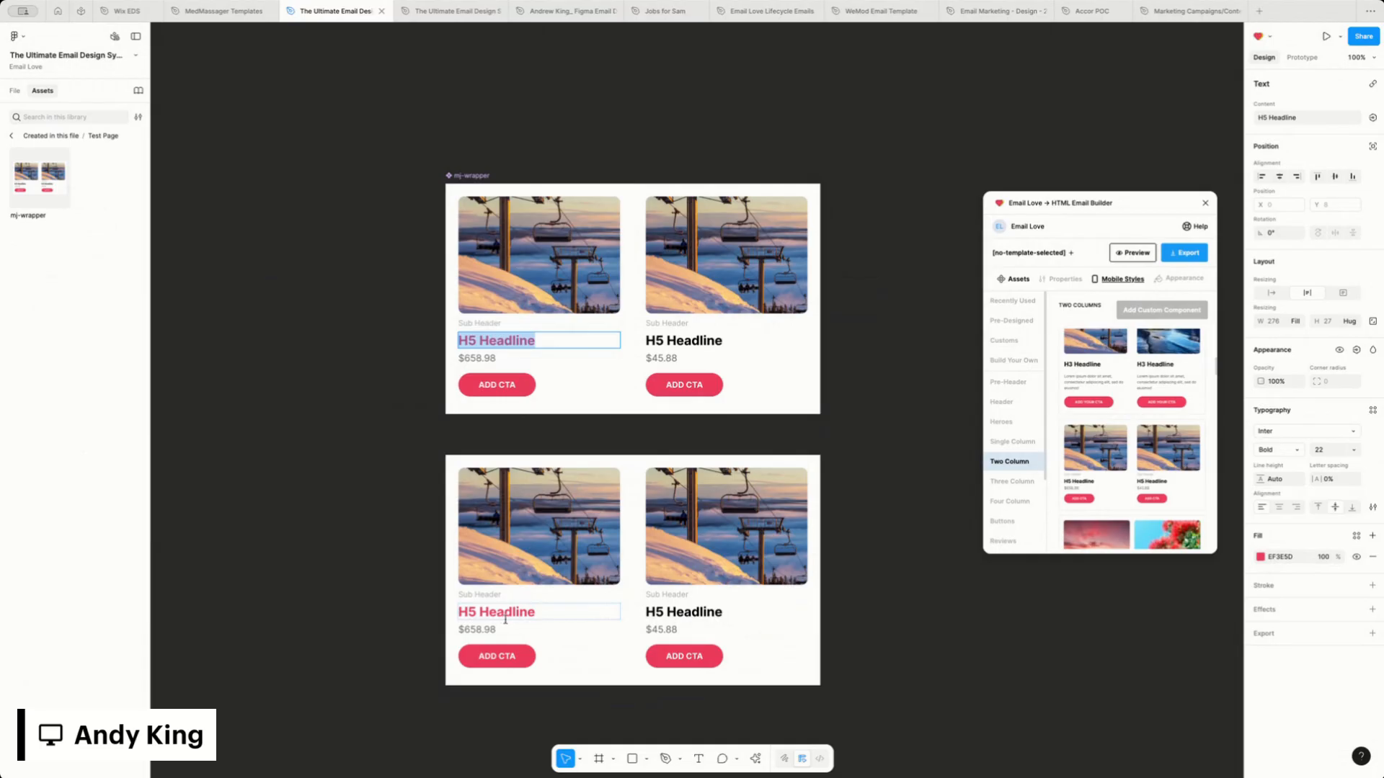
left_click(427, 433)
left_click(402, 383)
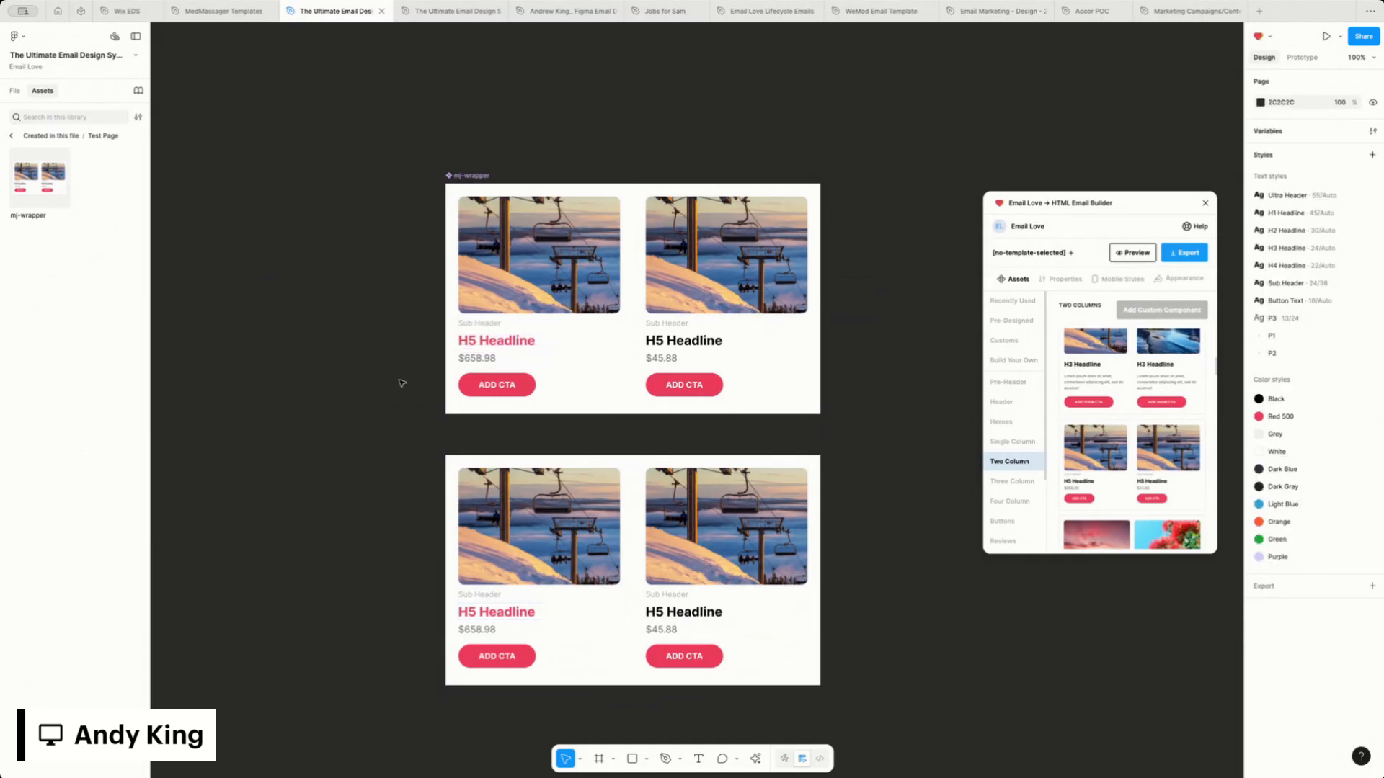
Create a visibility property named Image, set to True, for the first column's image in the main component
left_click(10, 136)
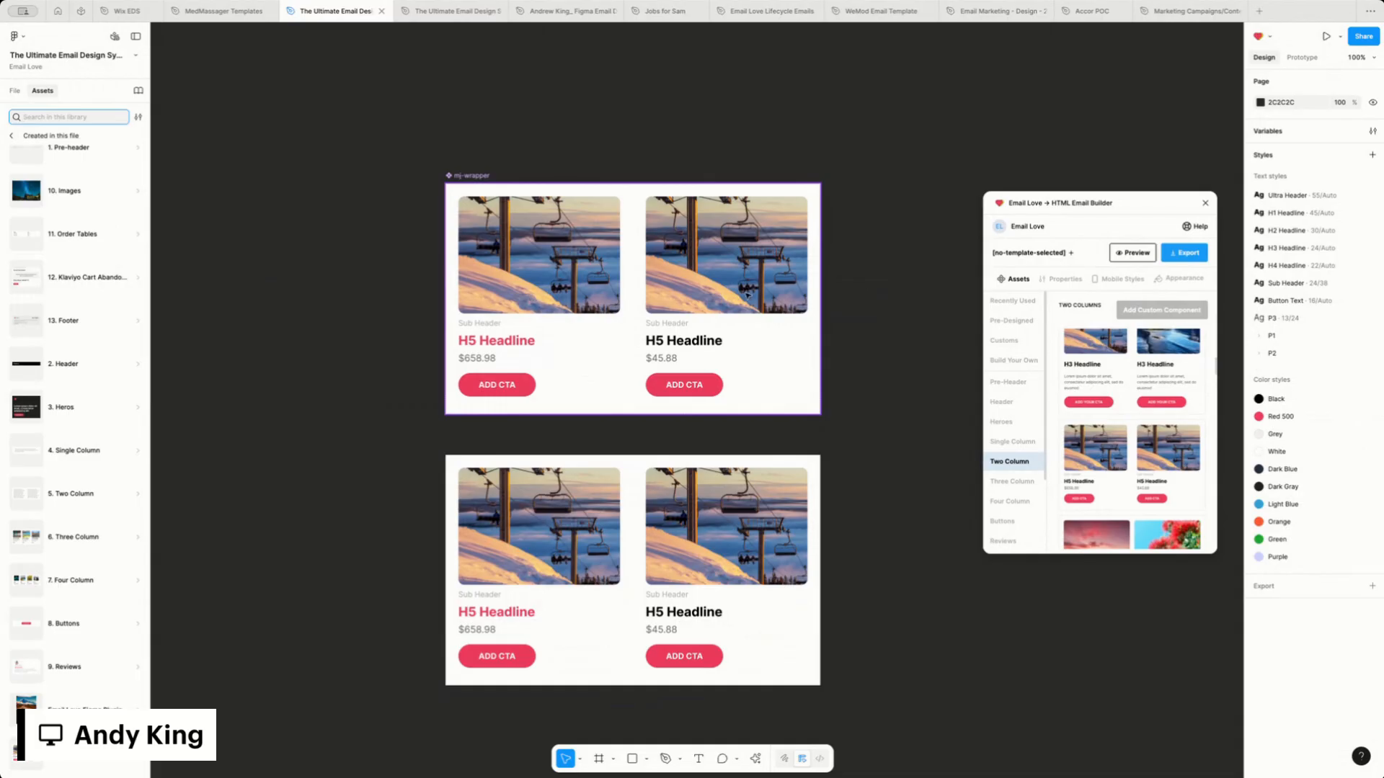
left_click(544, 257)
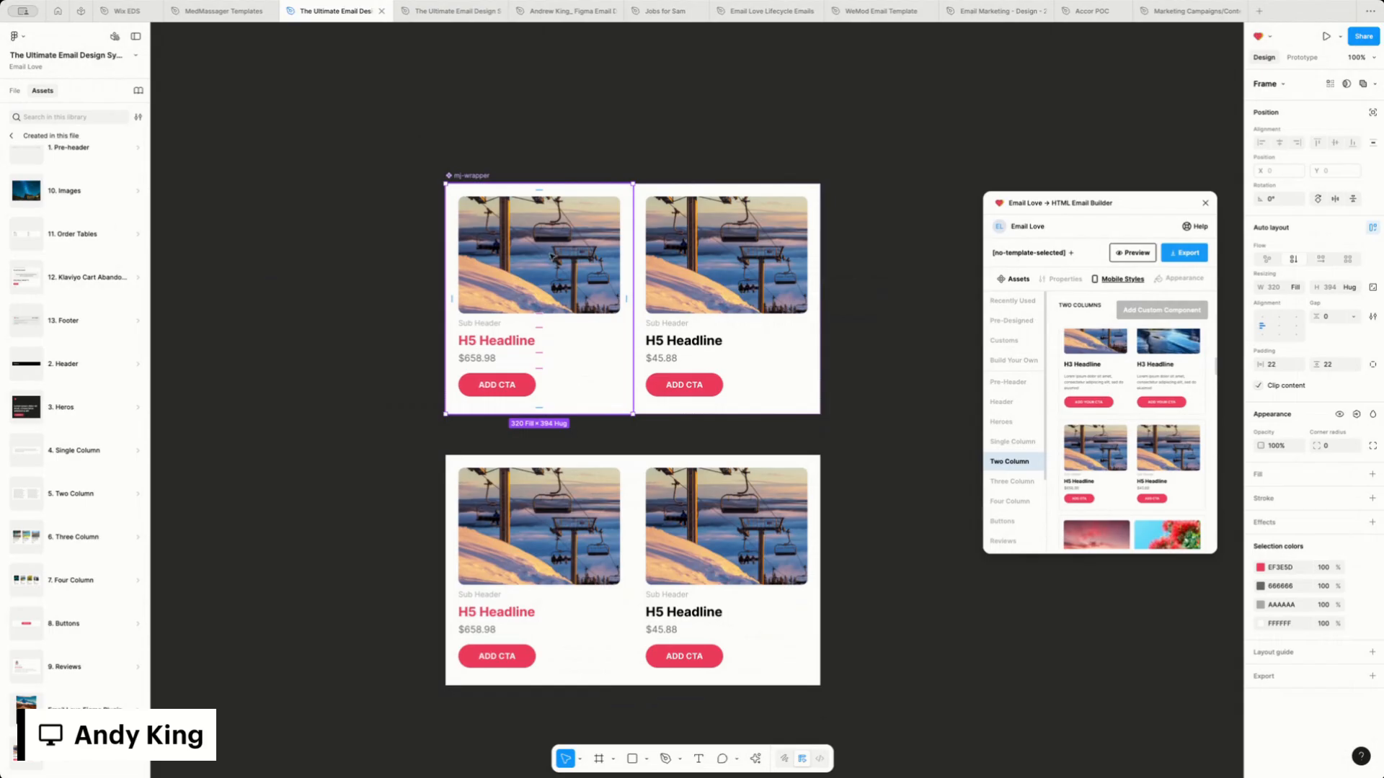
double_click(552, 256)
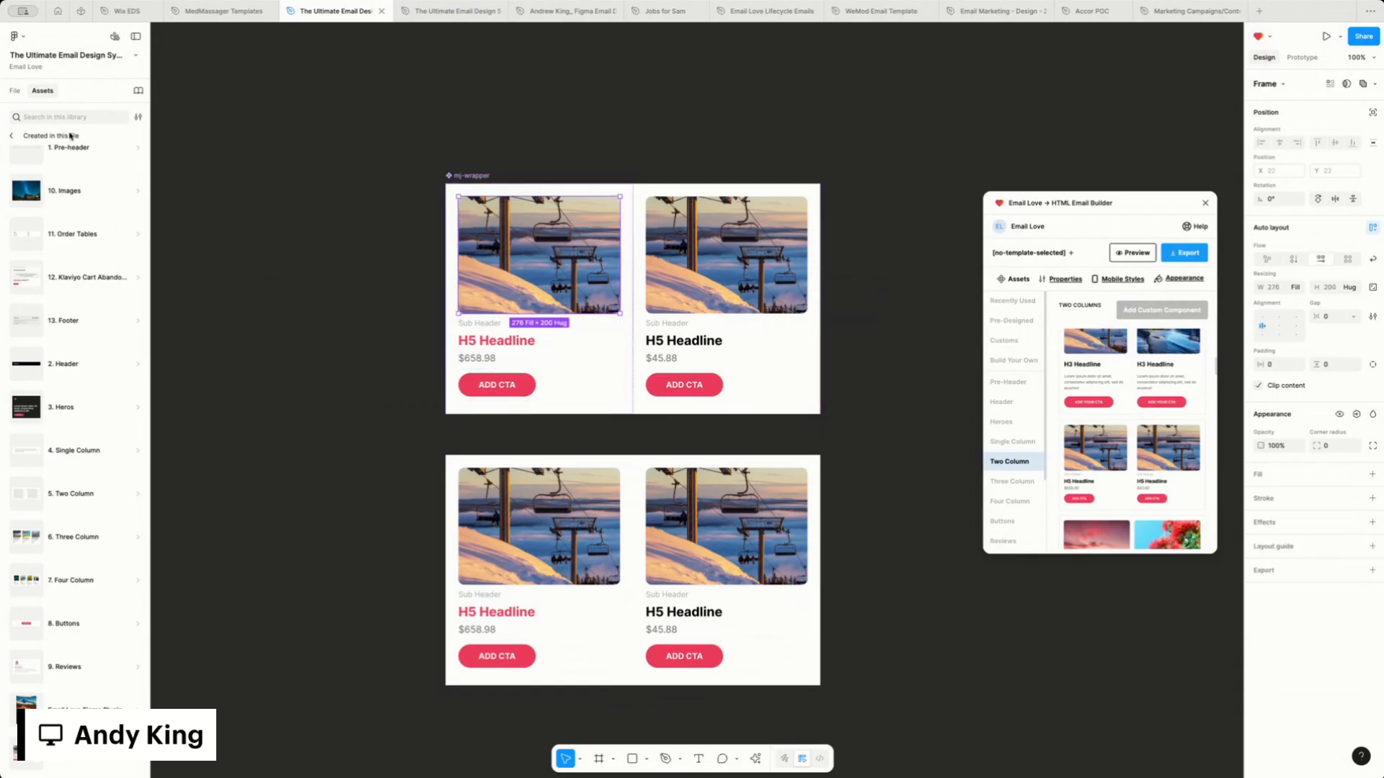
left_click(15, 92)
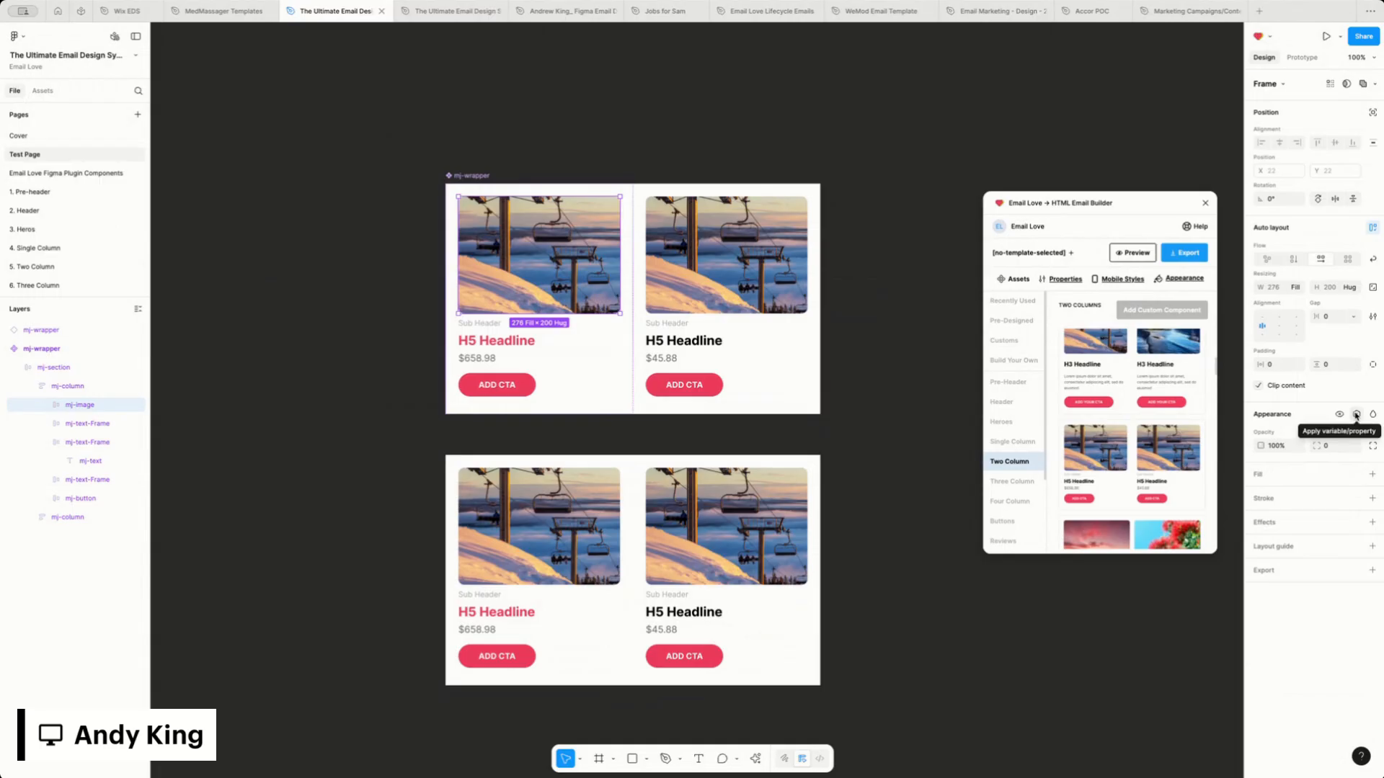
left_click(1356, 416)
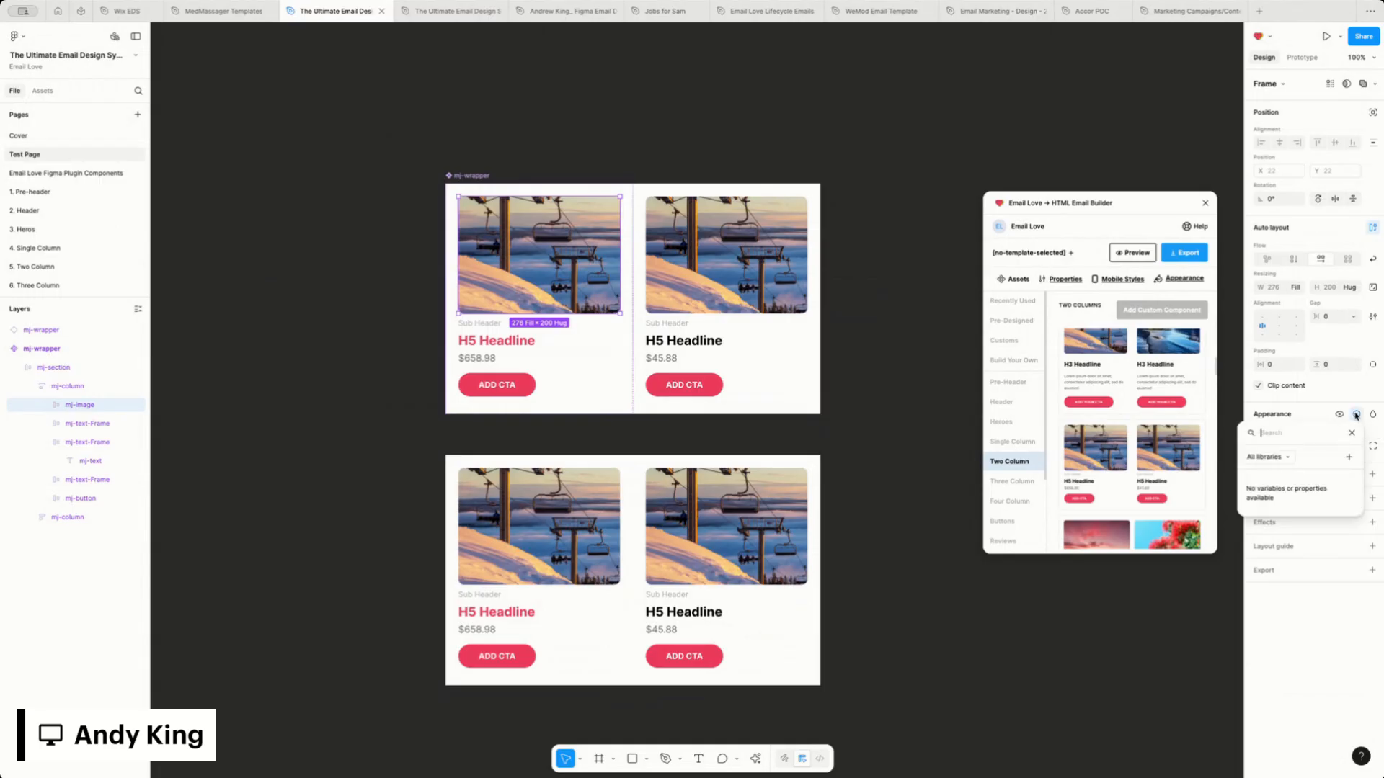
left_click(1348, 456)
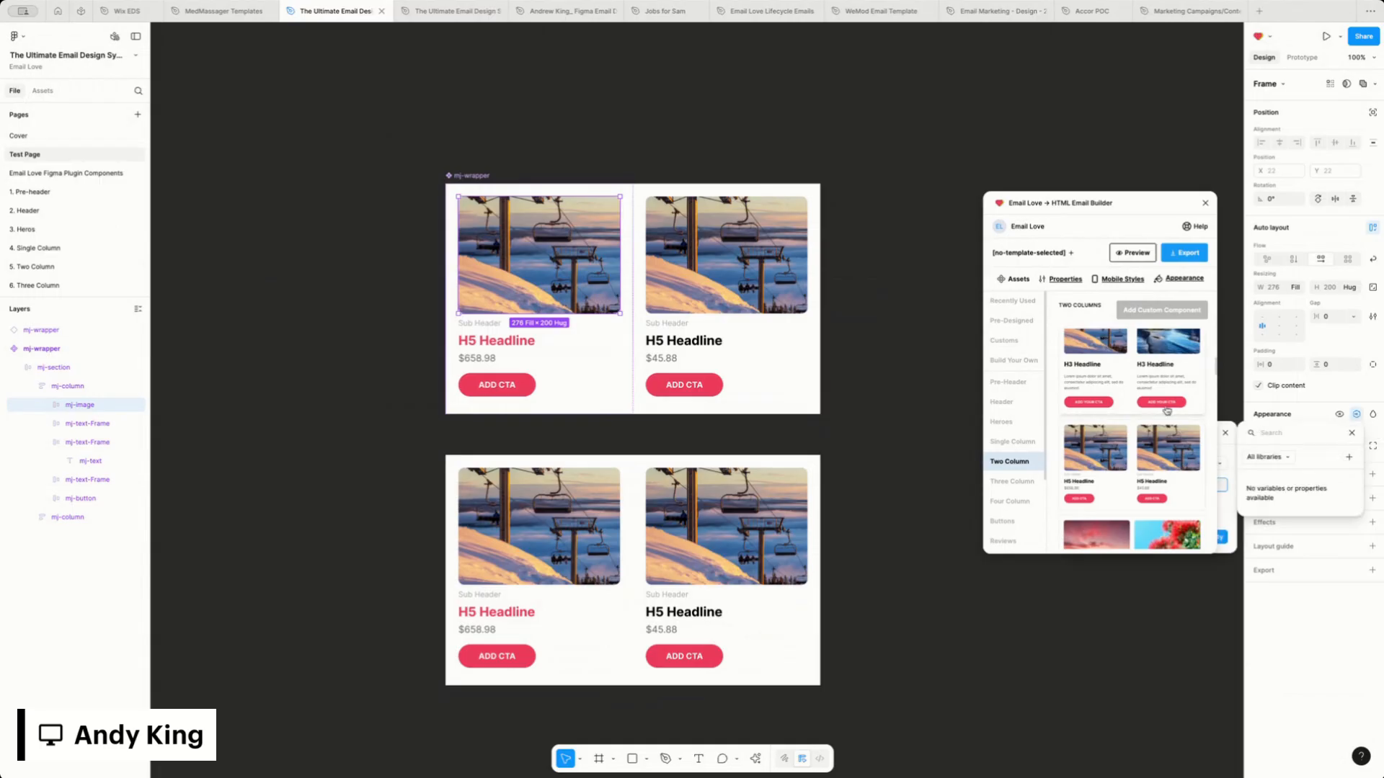
left_click_drag(1157, 205, 995, 484)
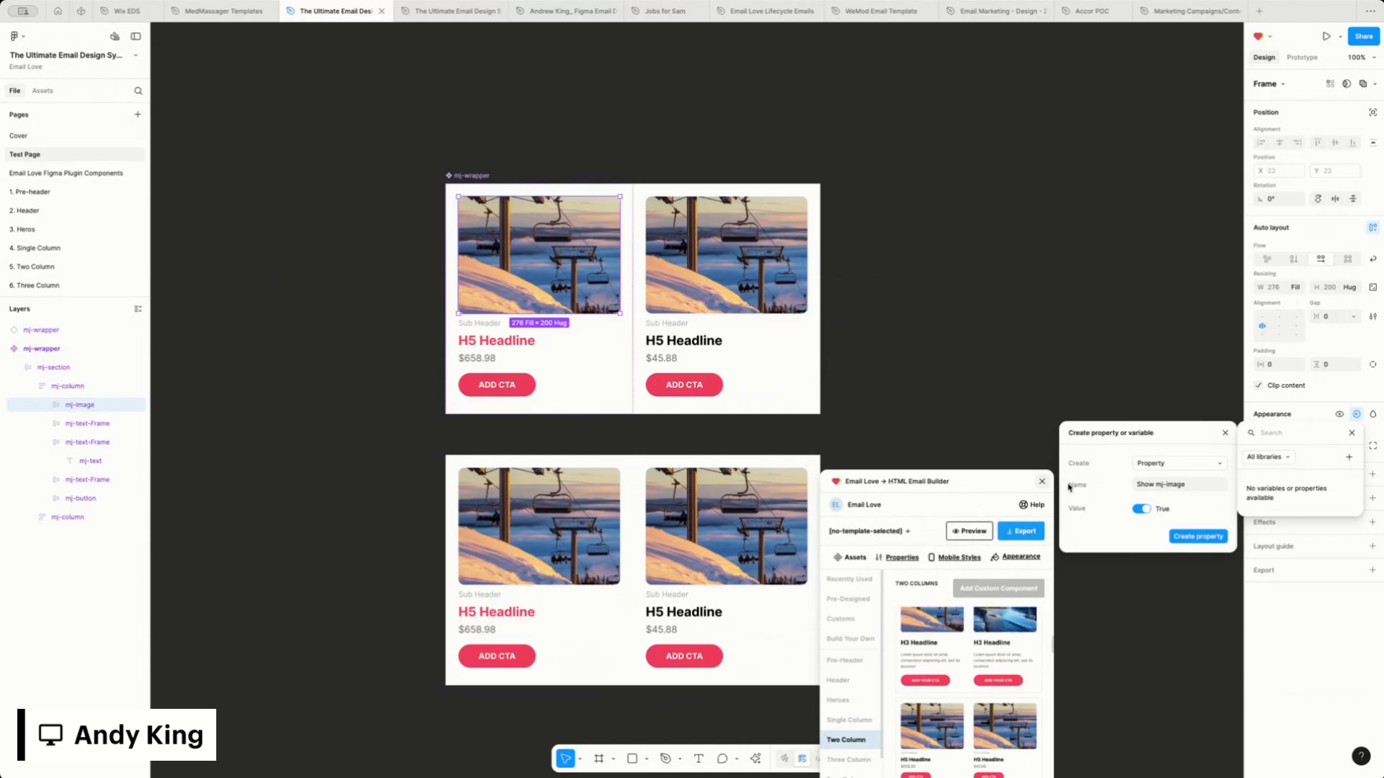
left_click(1190, 487)
left_click_drag(1206, 491, 1109, 489)
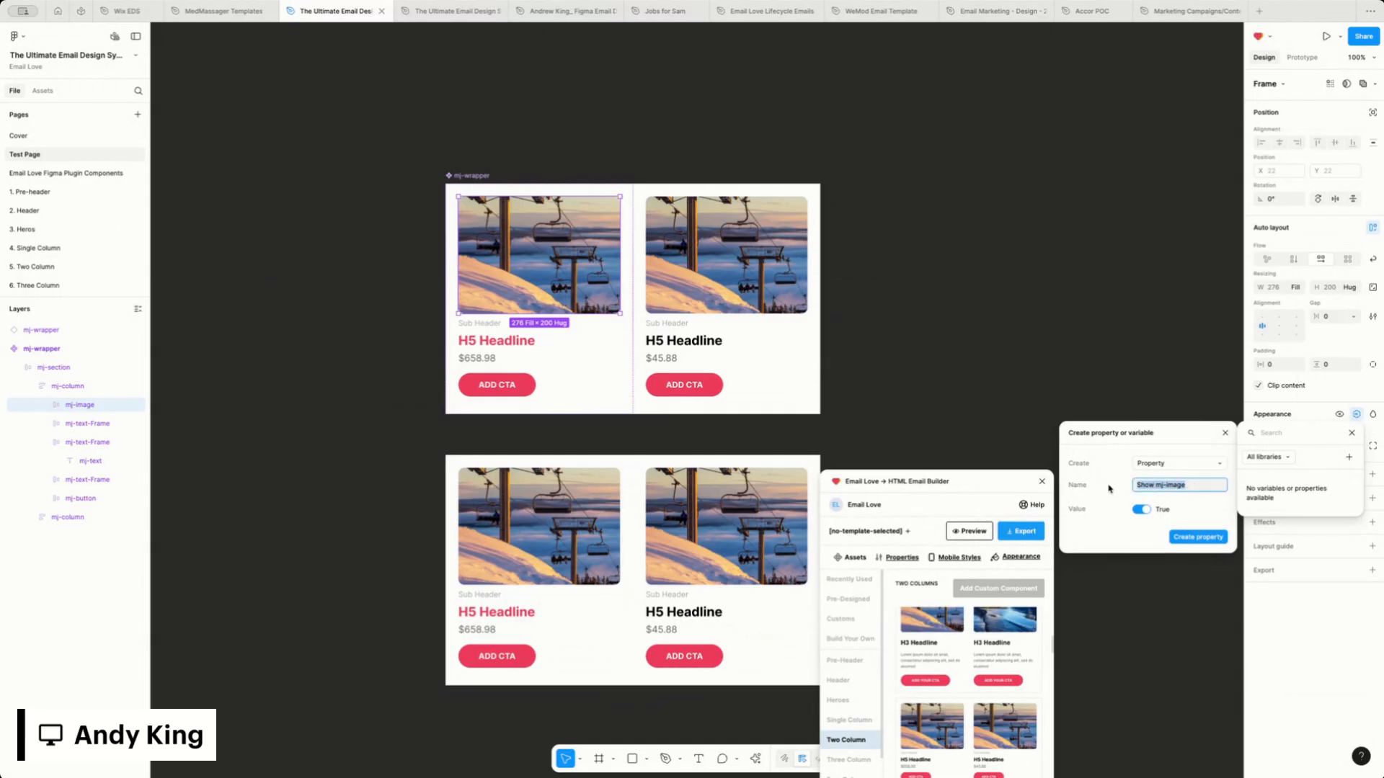
type("Im")
left_click(1198, 538)
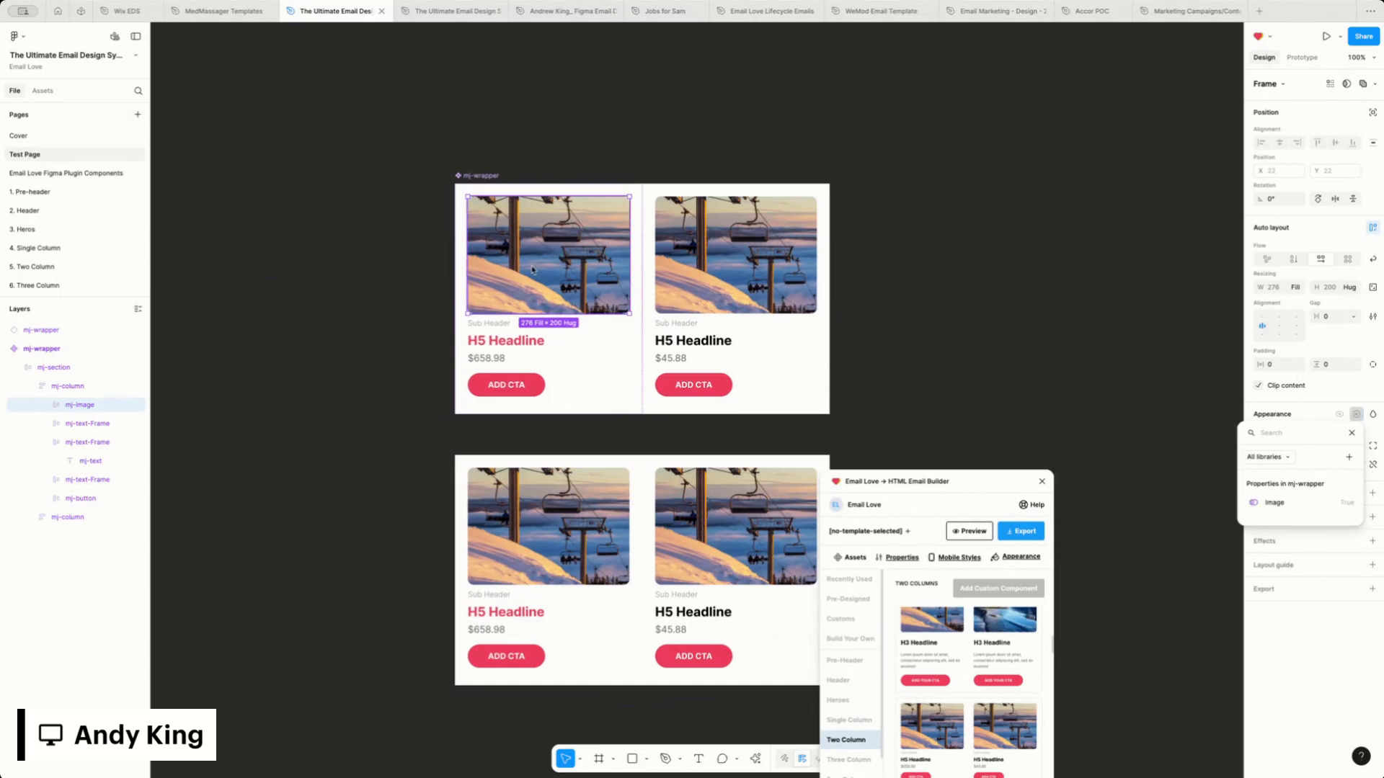
Create a visibility property named Sub Header, set to True, for the first column's sub header text frame
left_click(492, 323)
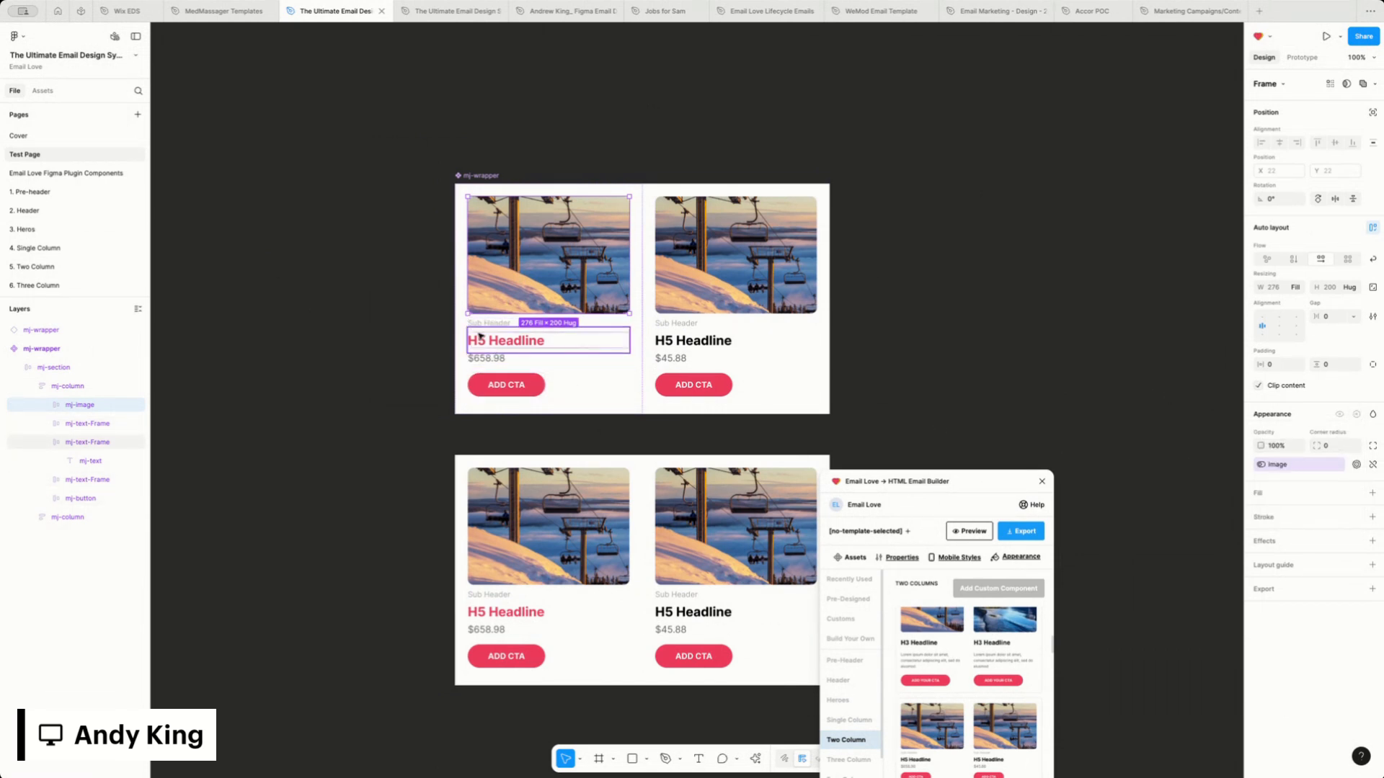
left_click(473, 323)
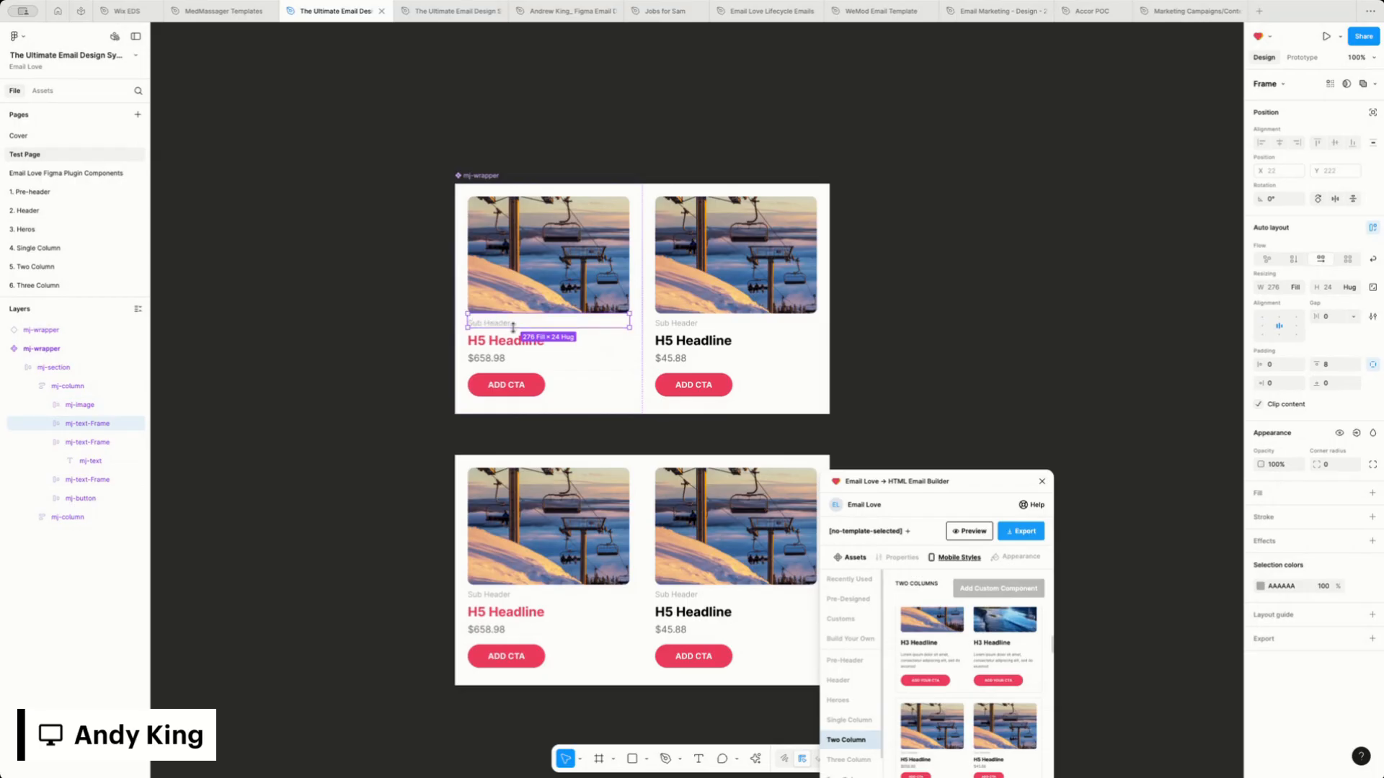
left_click(1357, 433)
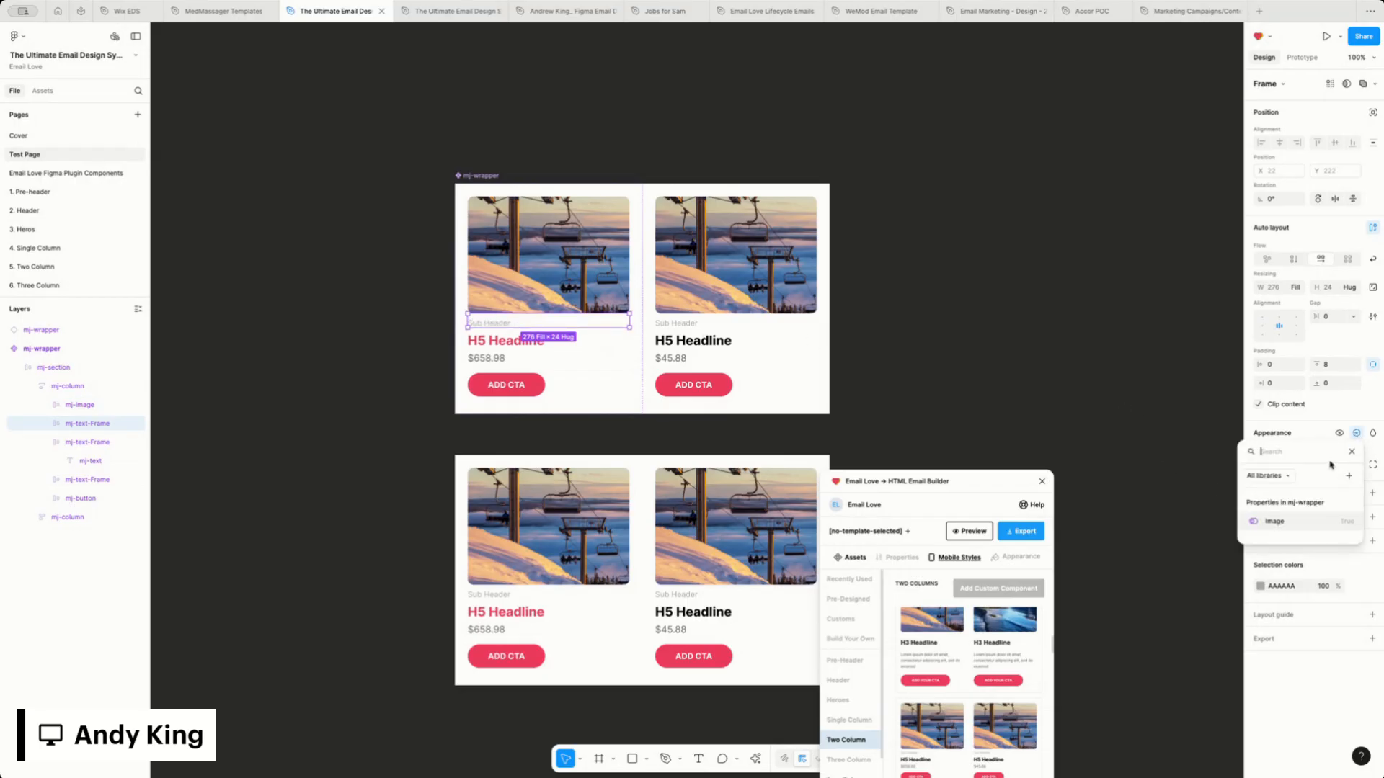
left_click(1349, 476)
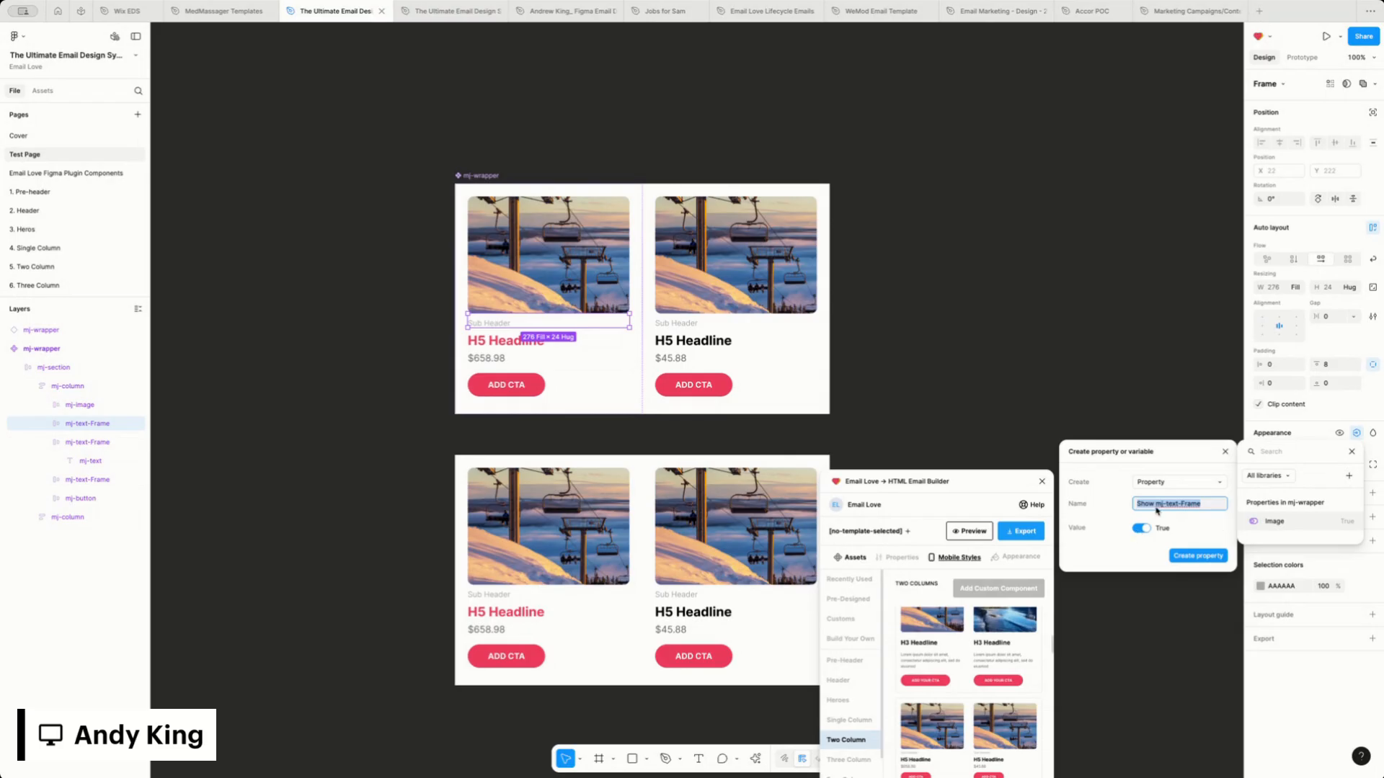
type("Sub Header")
left_click(1212, 559)
Create a visibility property named H5 Header, set to True, for the first column's headline text frame
left_click(492, 345)
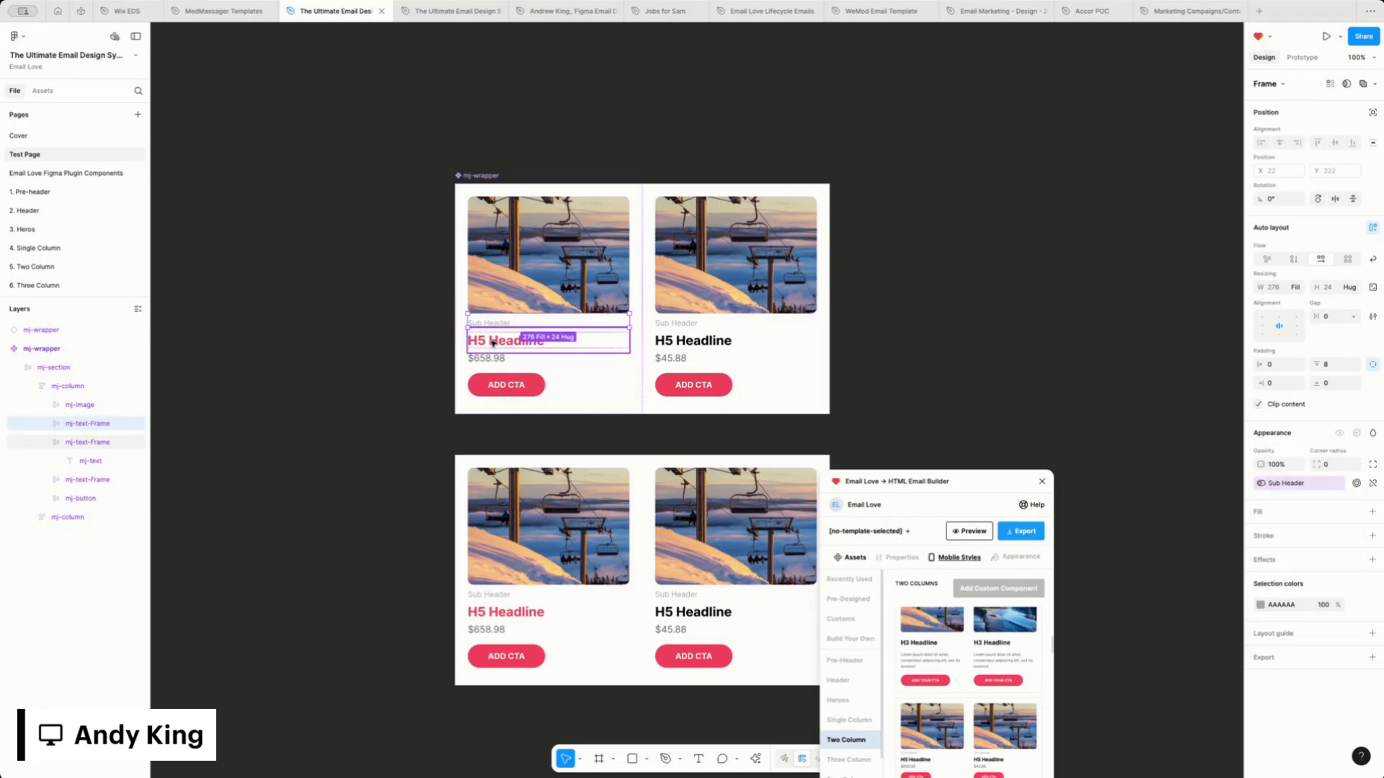
left_click(489, 343)
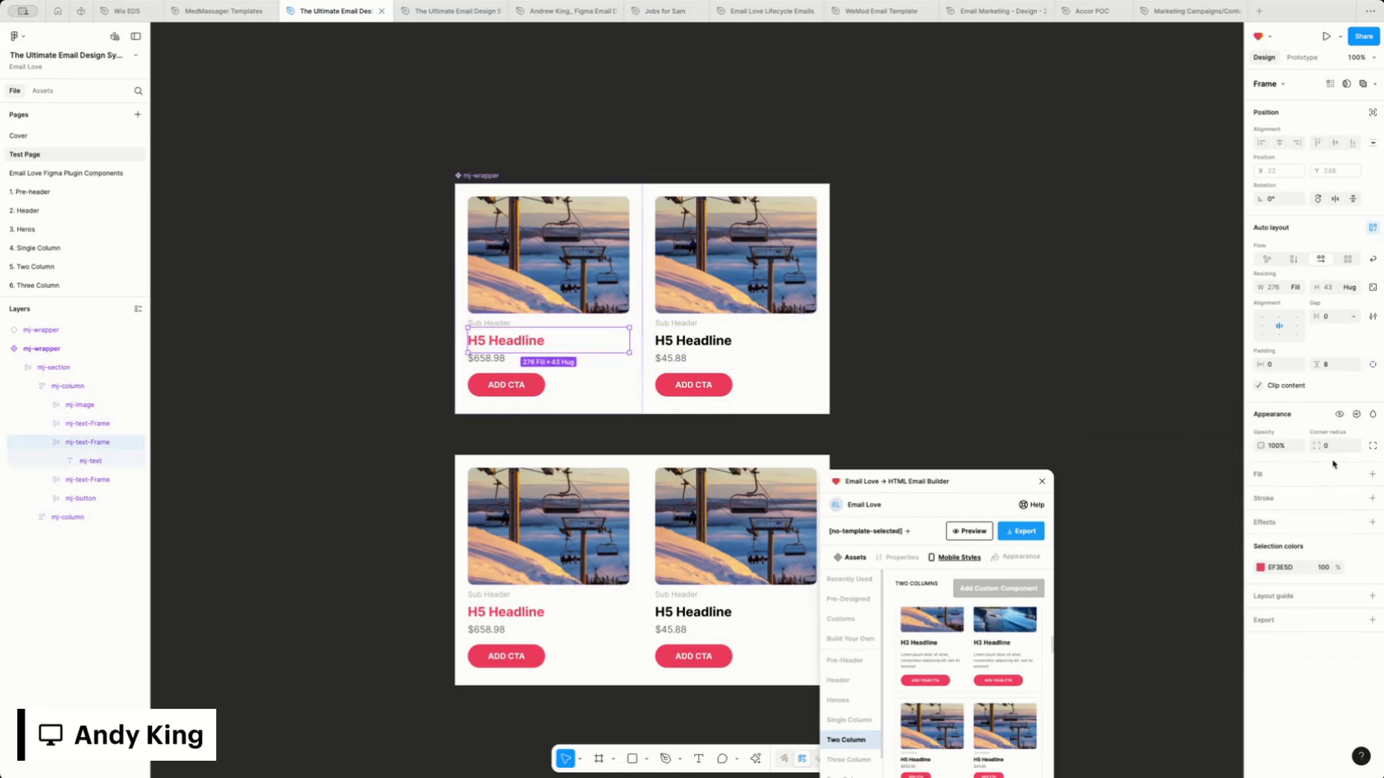
left_click(1356, 415)
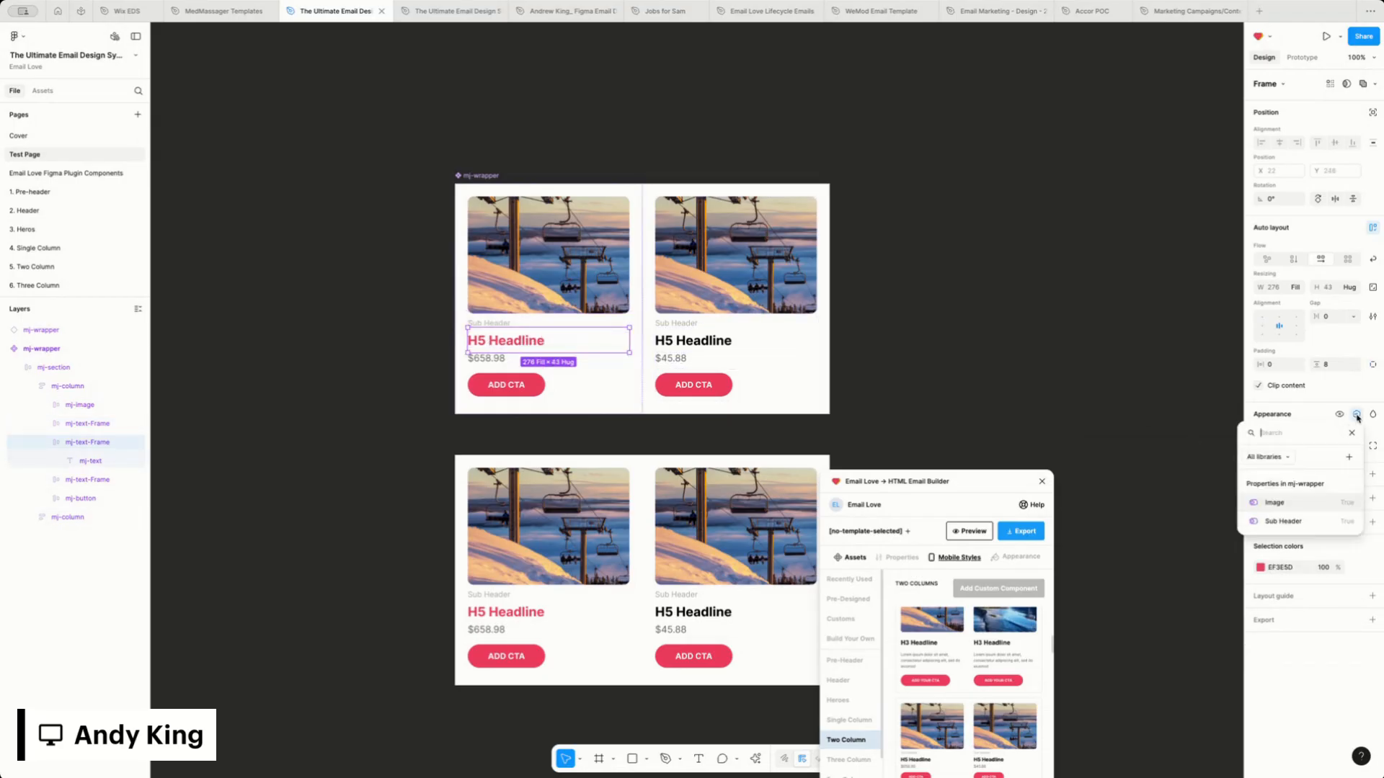
left_click(1348, 457)
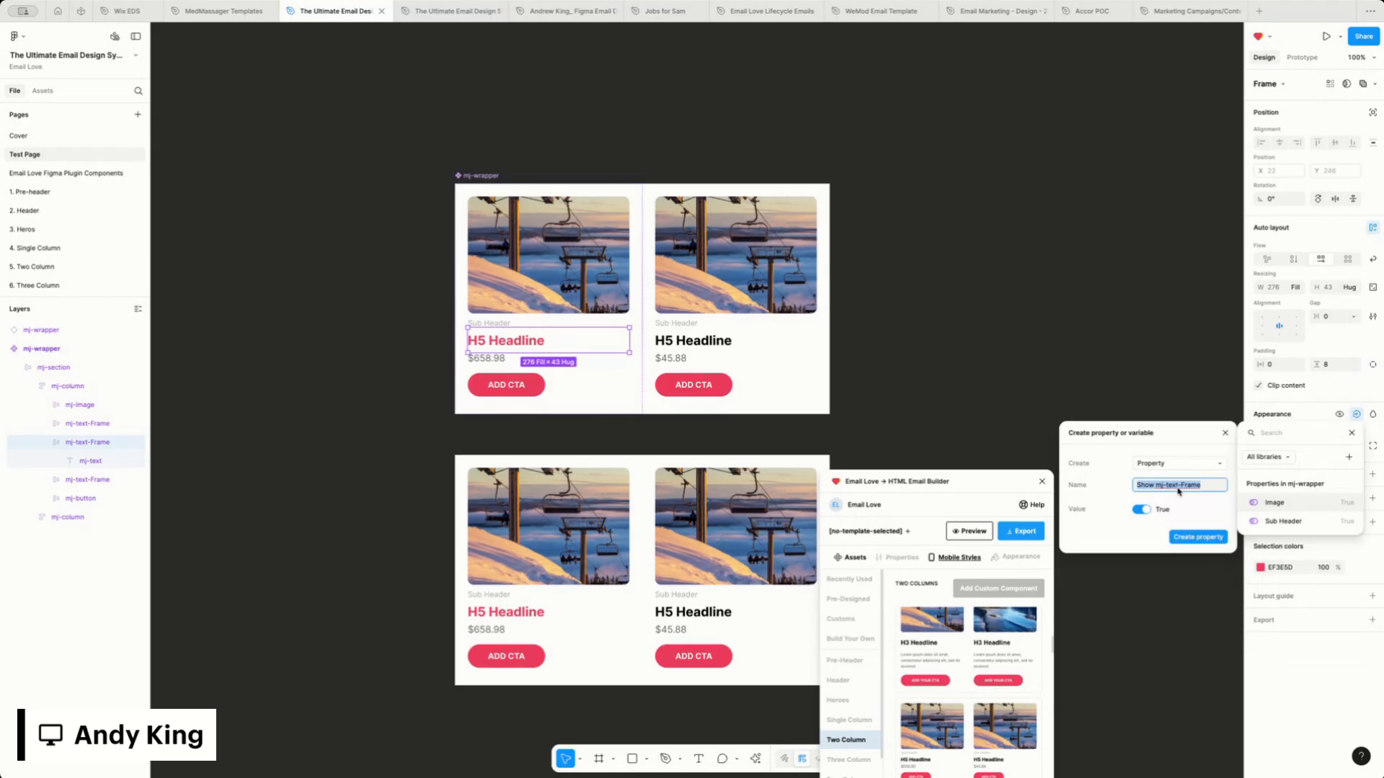
type("H5 Header")
left_click(1217, 539)
Create a visibility property named Price, set to True, for the first column's price text frame in the main component
left_click(484, 361)
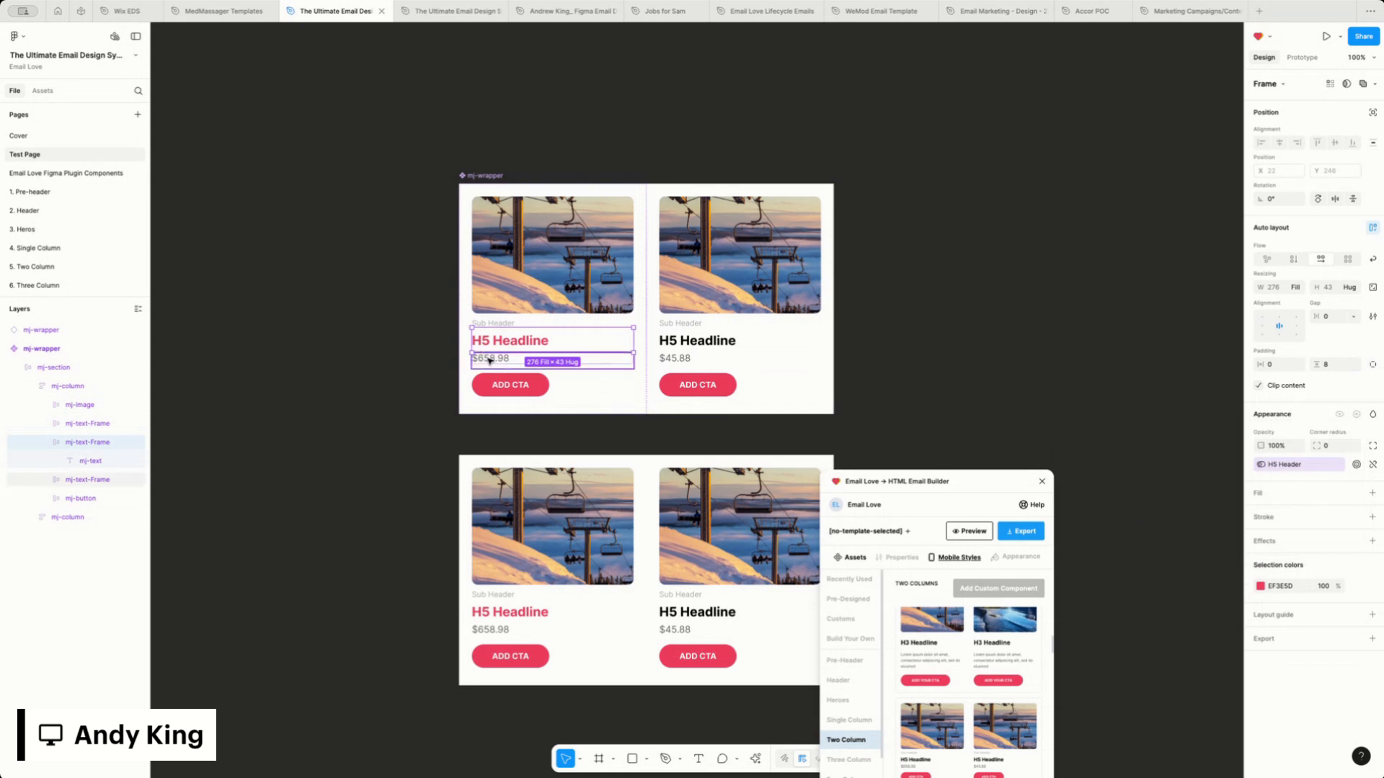
left_click(492, 360)
left_click(1357, 434)
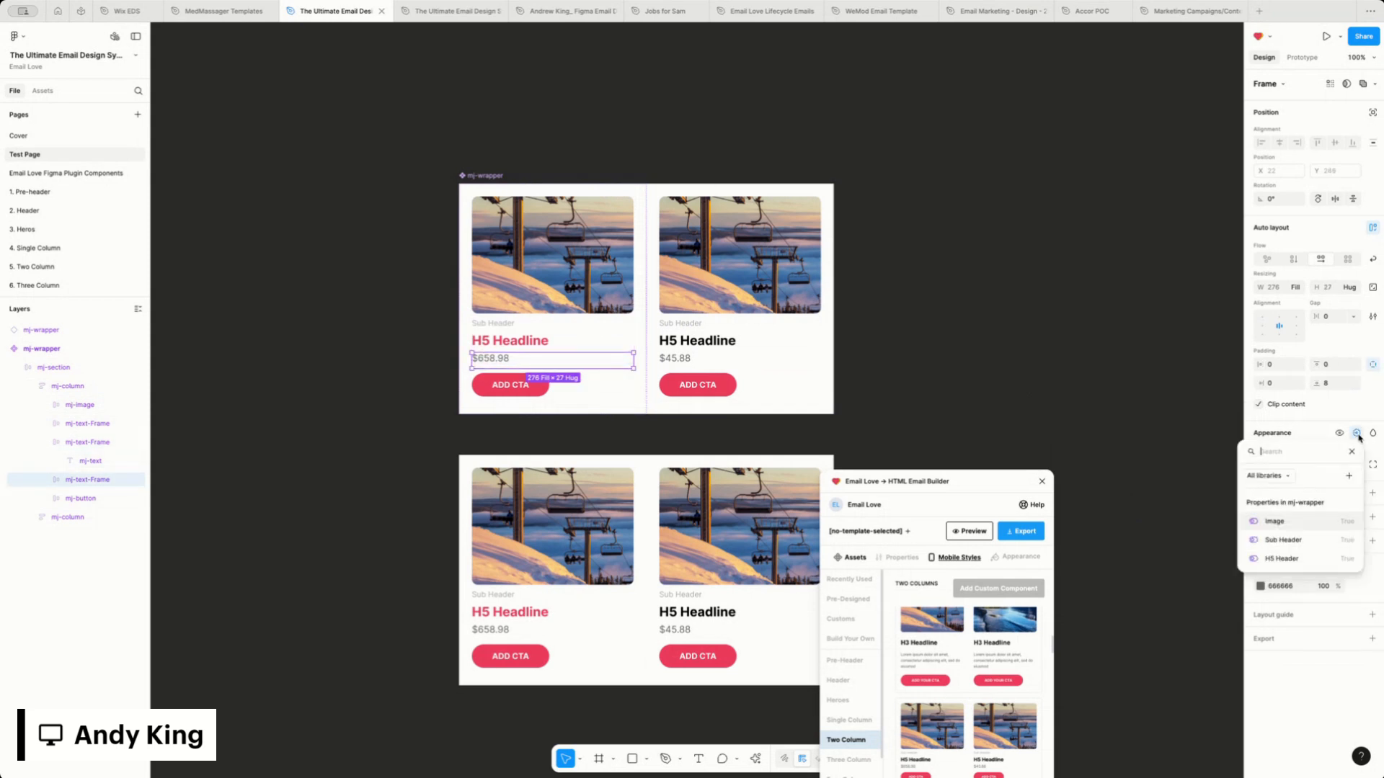
left_click(1349, 476)
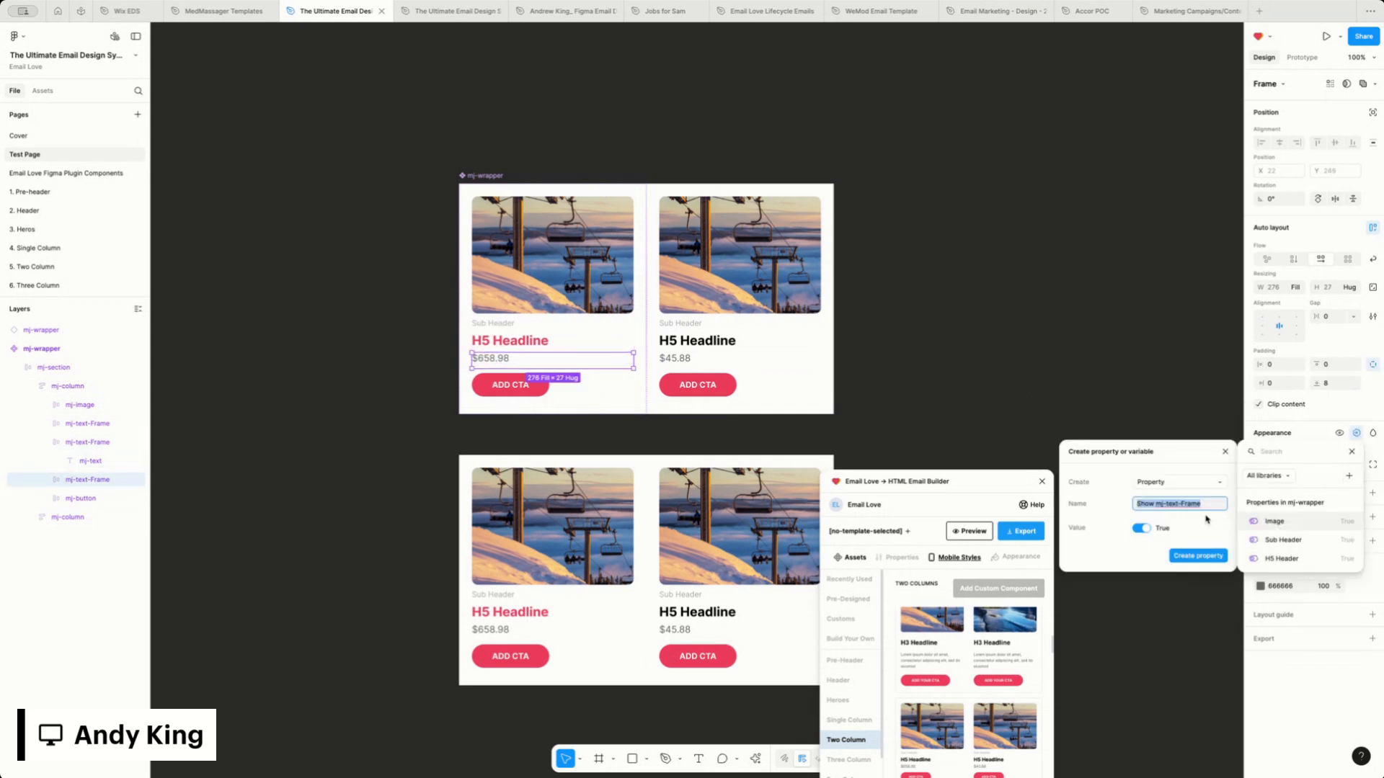
type("Price")
left_click(1199, 554)
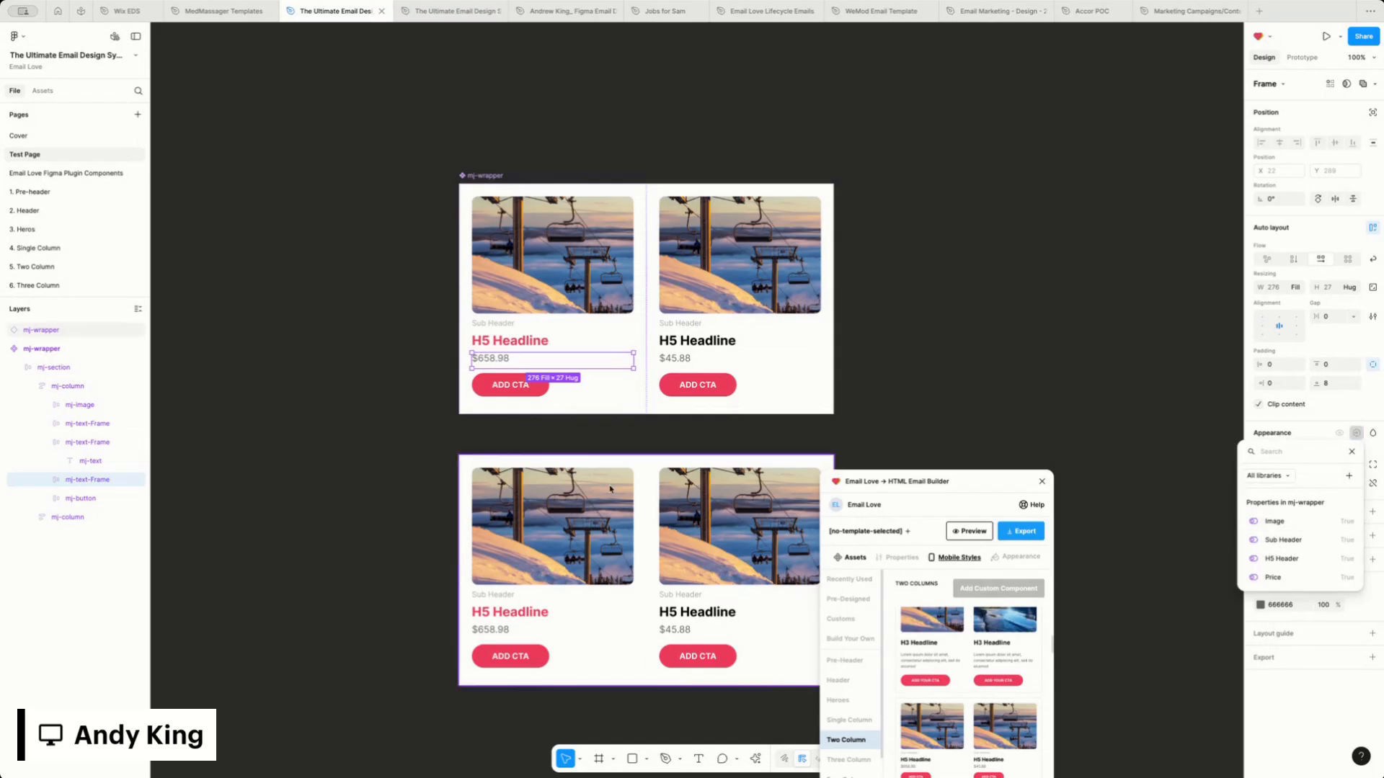
Create a visibility property named Button, set to True, for the first column's button, and move the plugin window clear of the designs
left_click(503, 392)
left_click(519, 386)
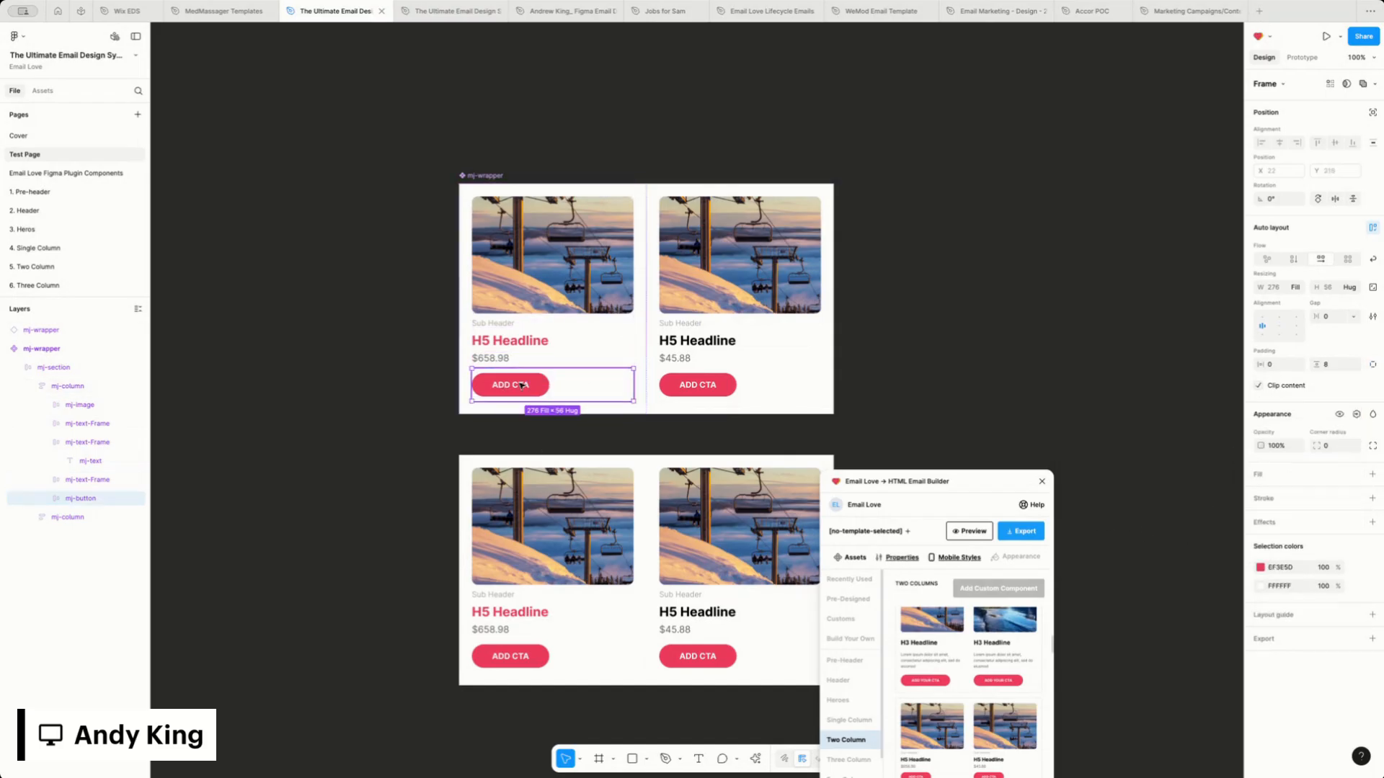
left_click(1356, 414)
left_click(1349, 457)
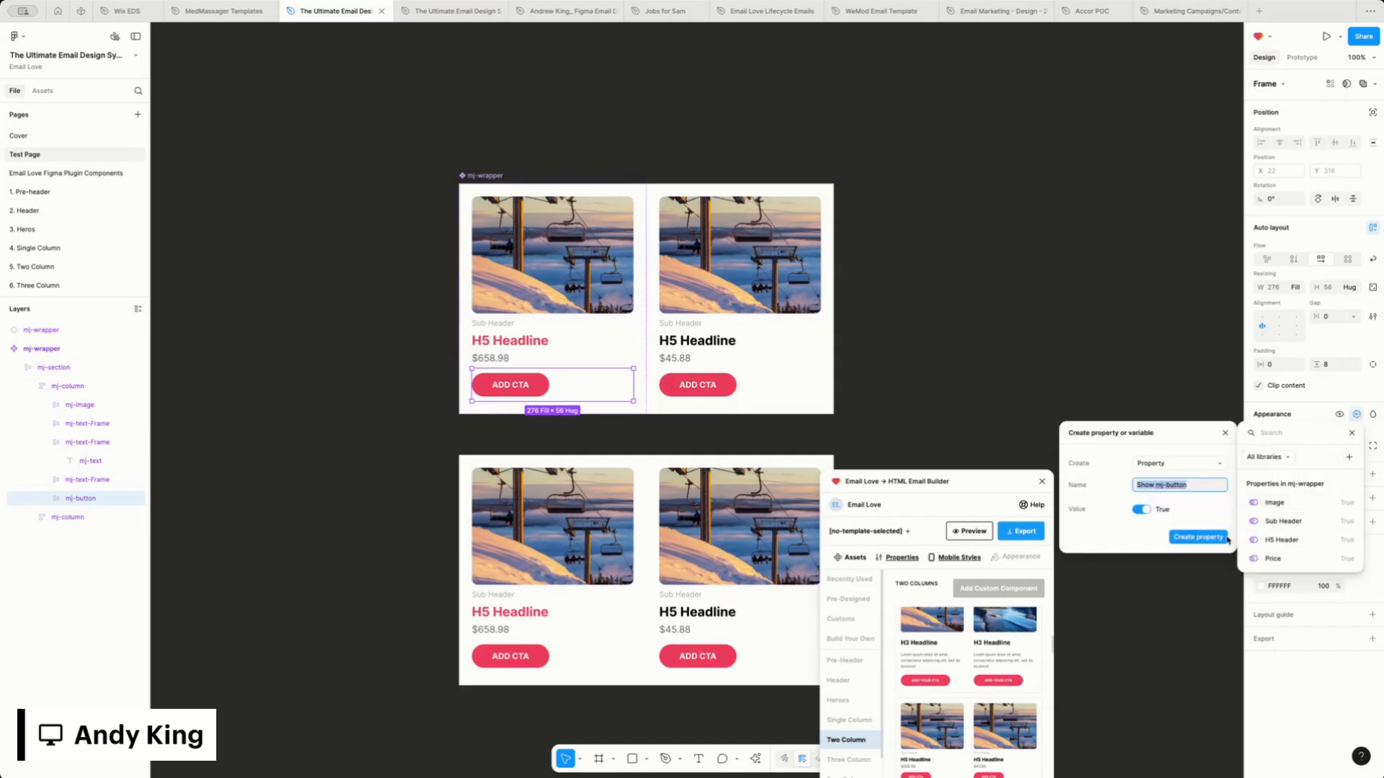
type("B")
left_click(1198, 538)
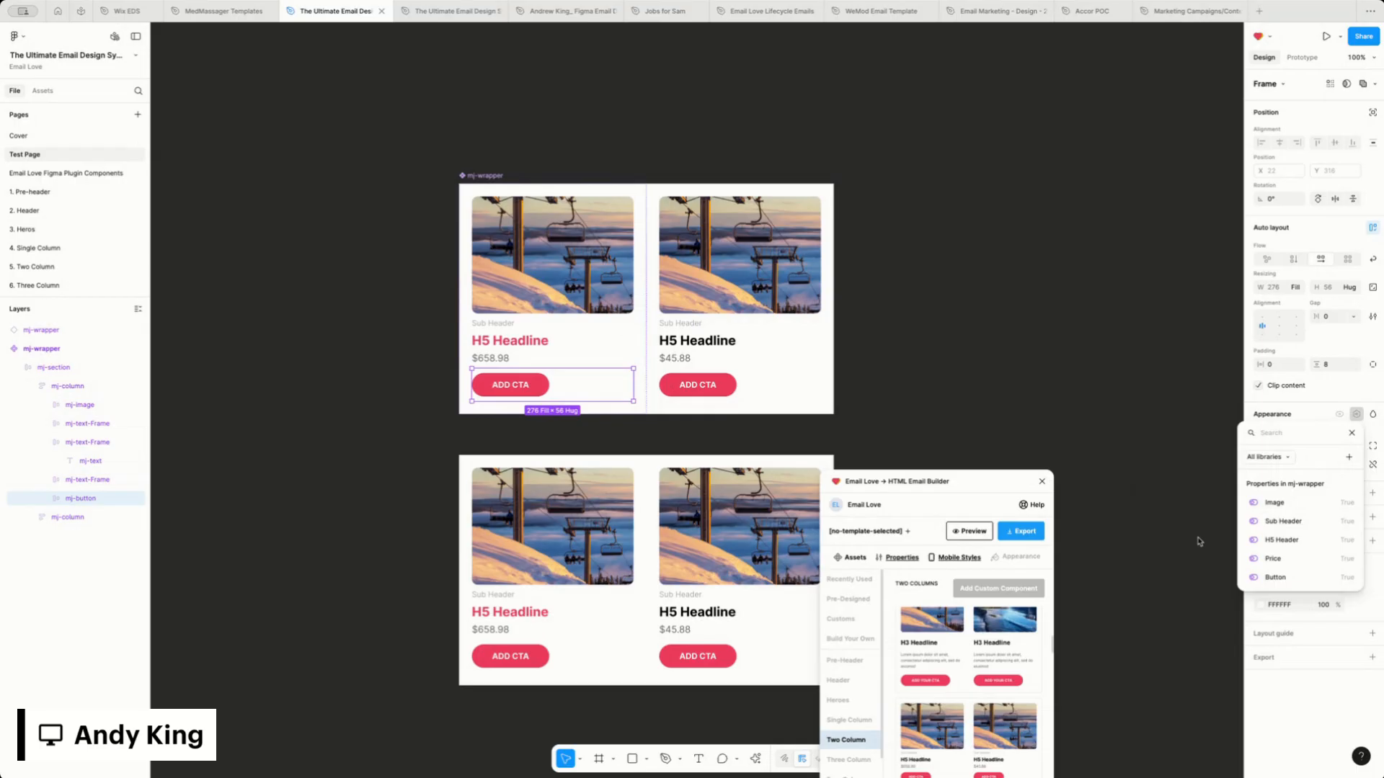
left_click(1029, 340)
left_click_drag(989, 486, 1060, 352)
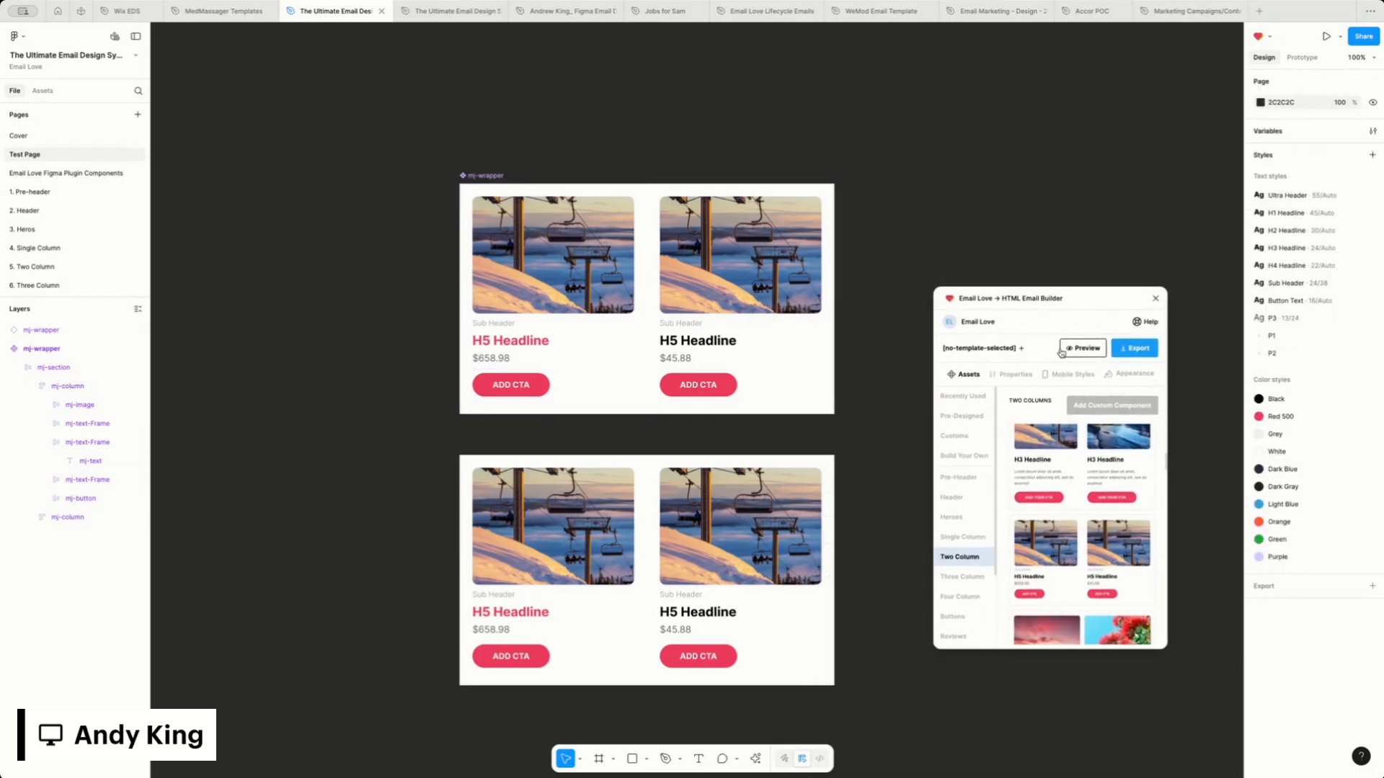
Test the lower instance's properties by switching Image and Sub Header off and on again, and H5 Header off
left_click(582, 508)
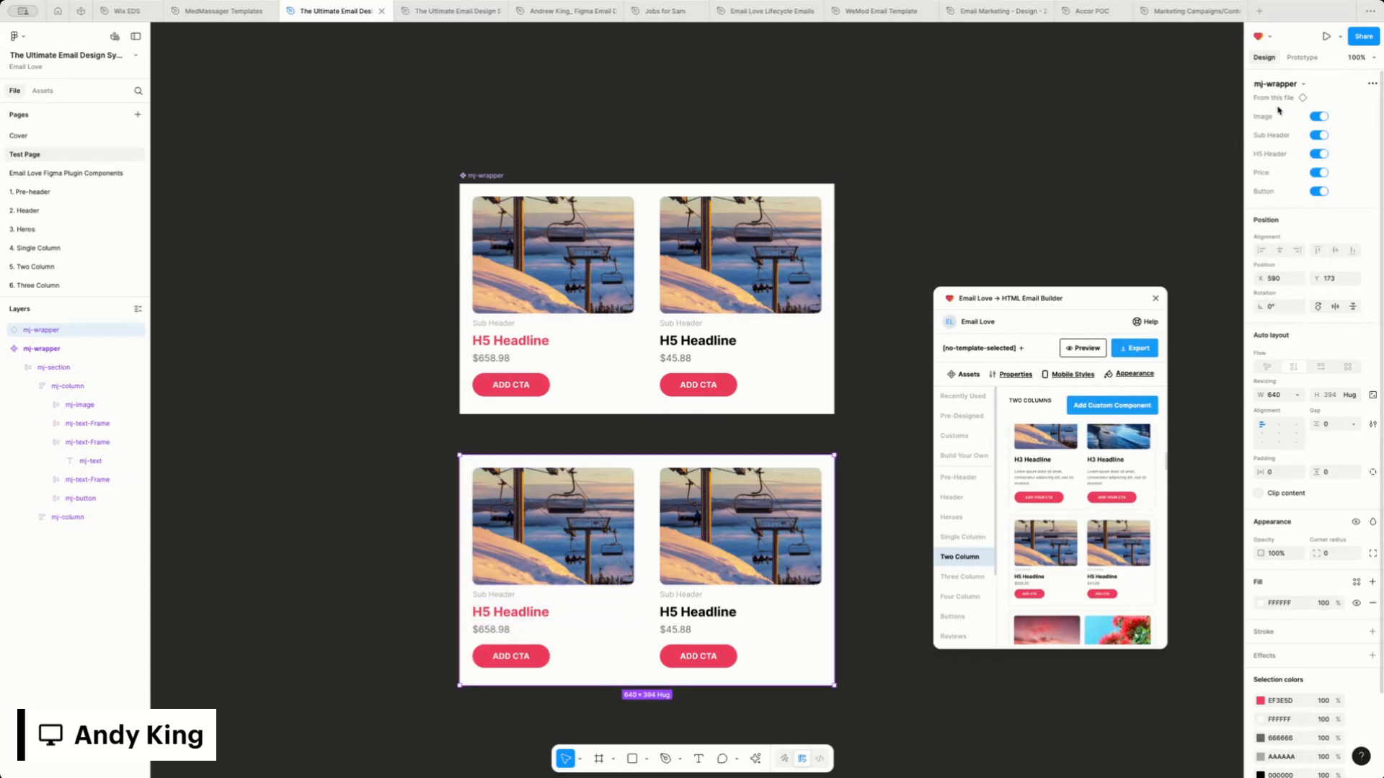
left_click(1319, 117)
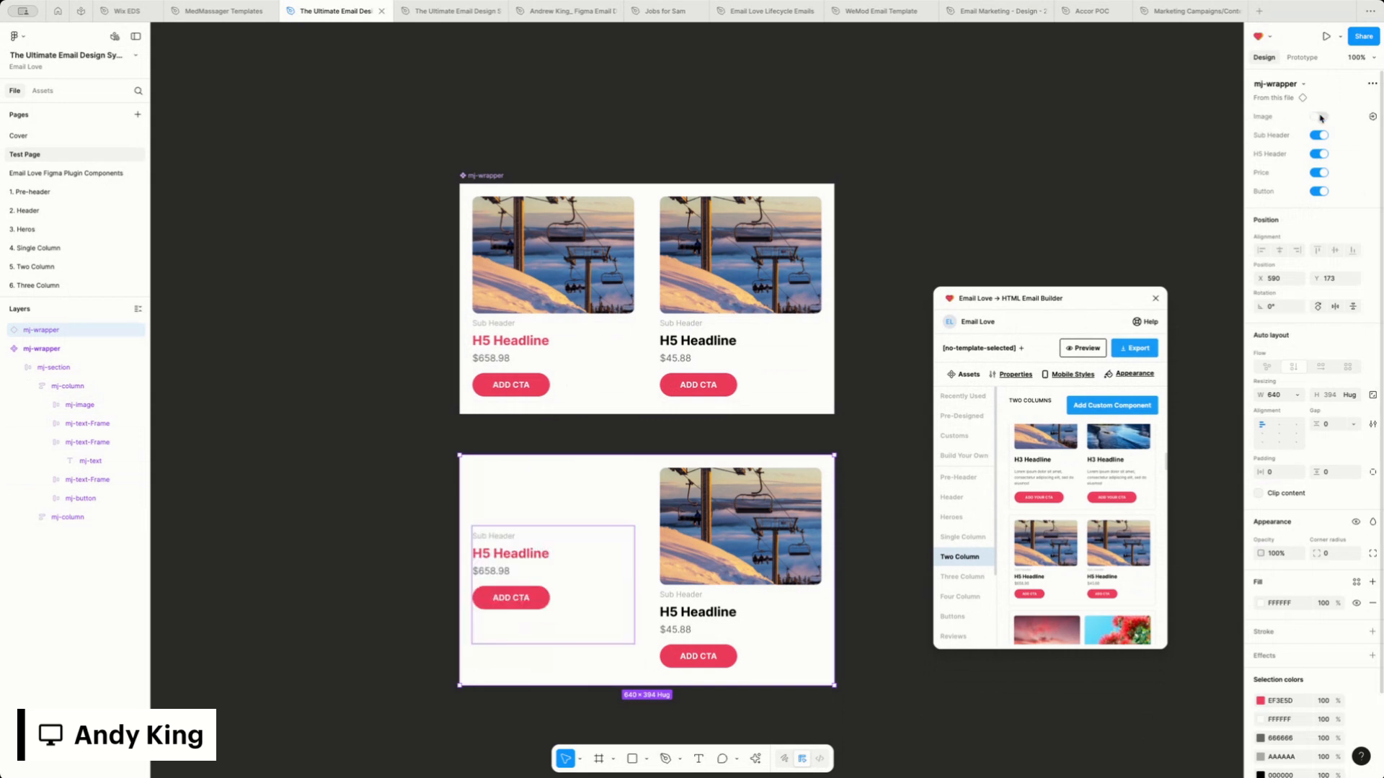
left_click(1319, 116)
left_click(1320, 136)
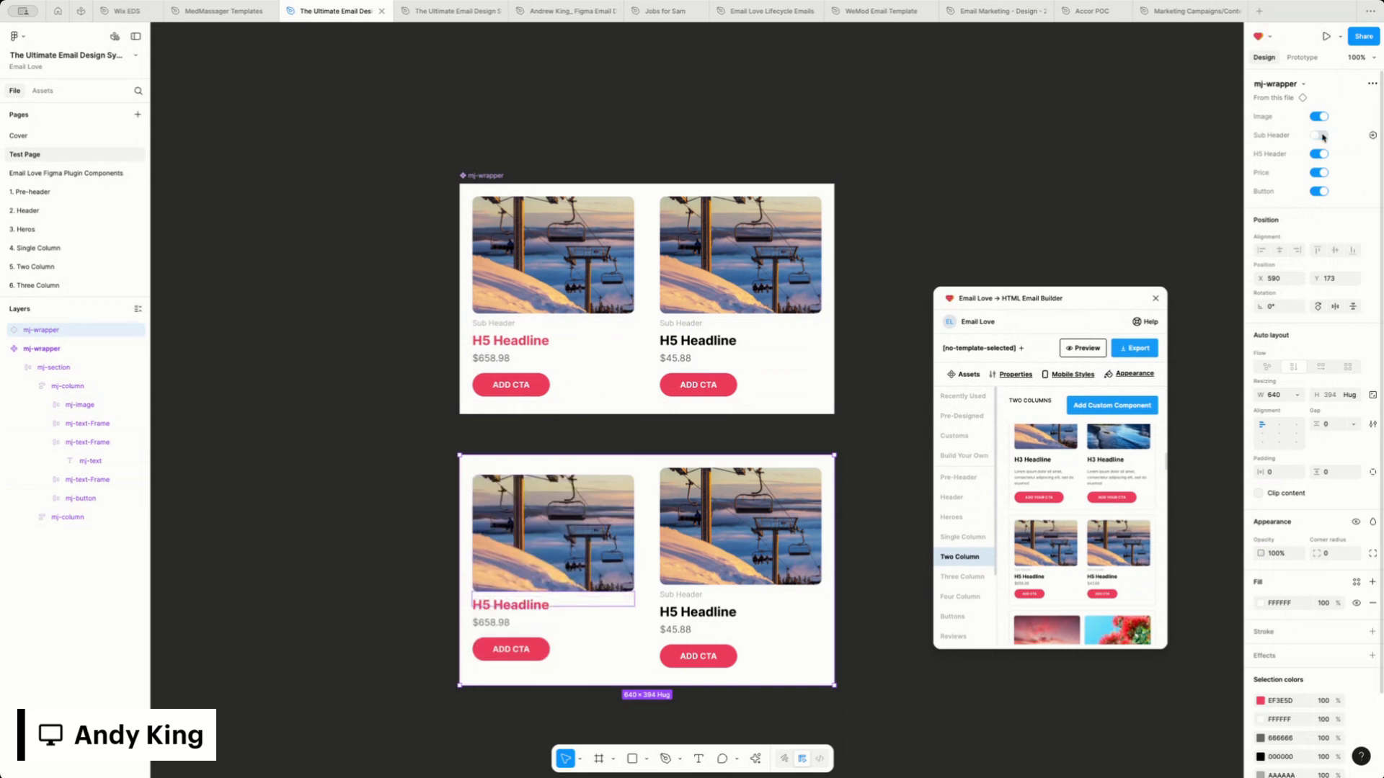
left_click(1320, 136)
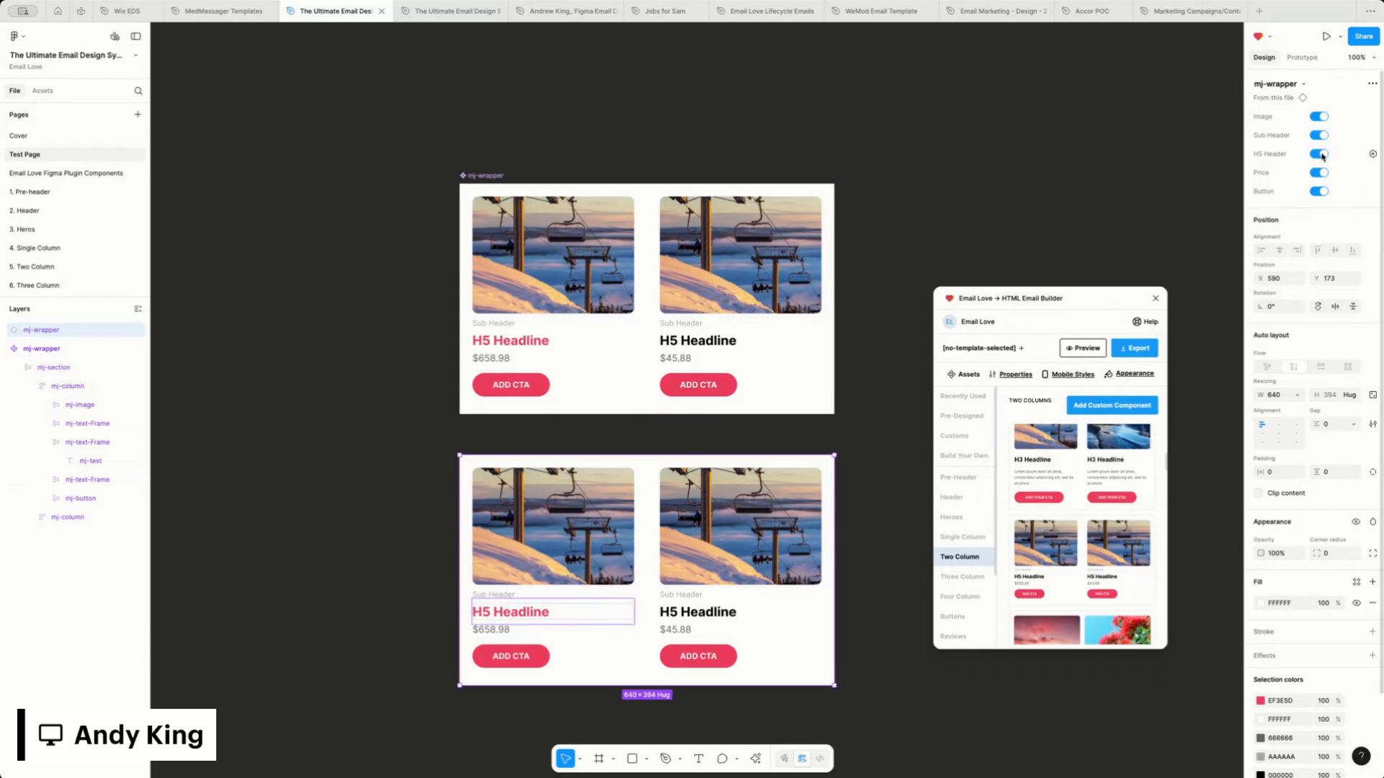
left_click(1321, 155)
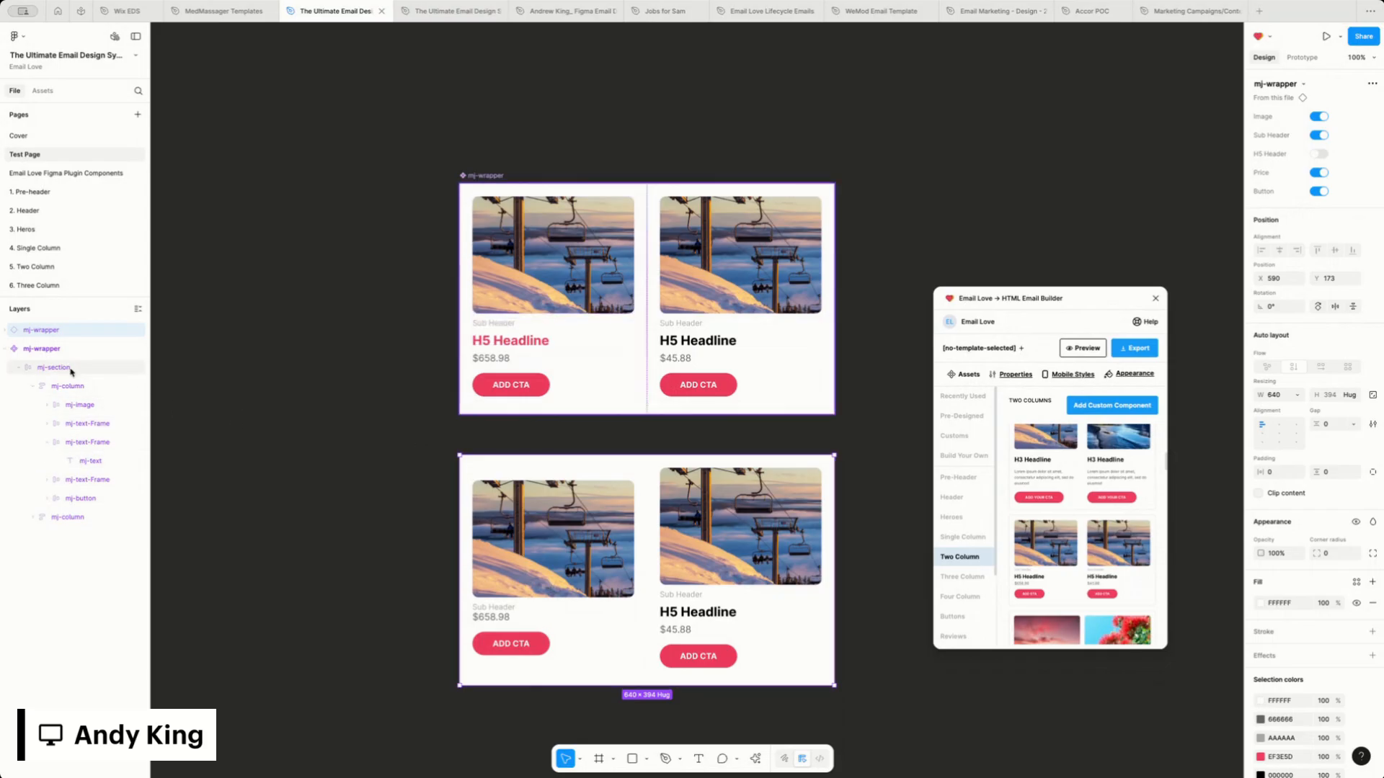
Expand the instance's layers to its first column and toggle its headline text frame's visibility, leaving it shown
left_click(6, 330)
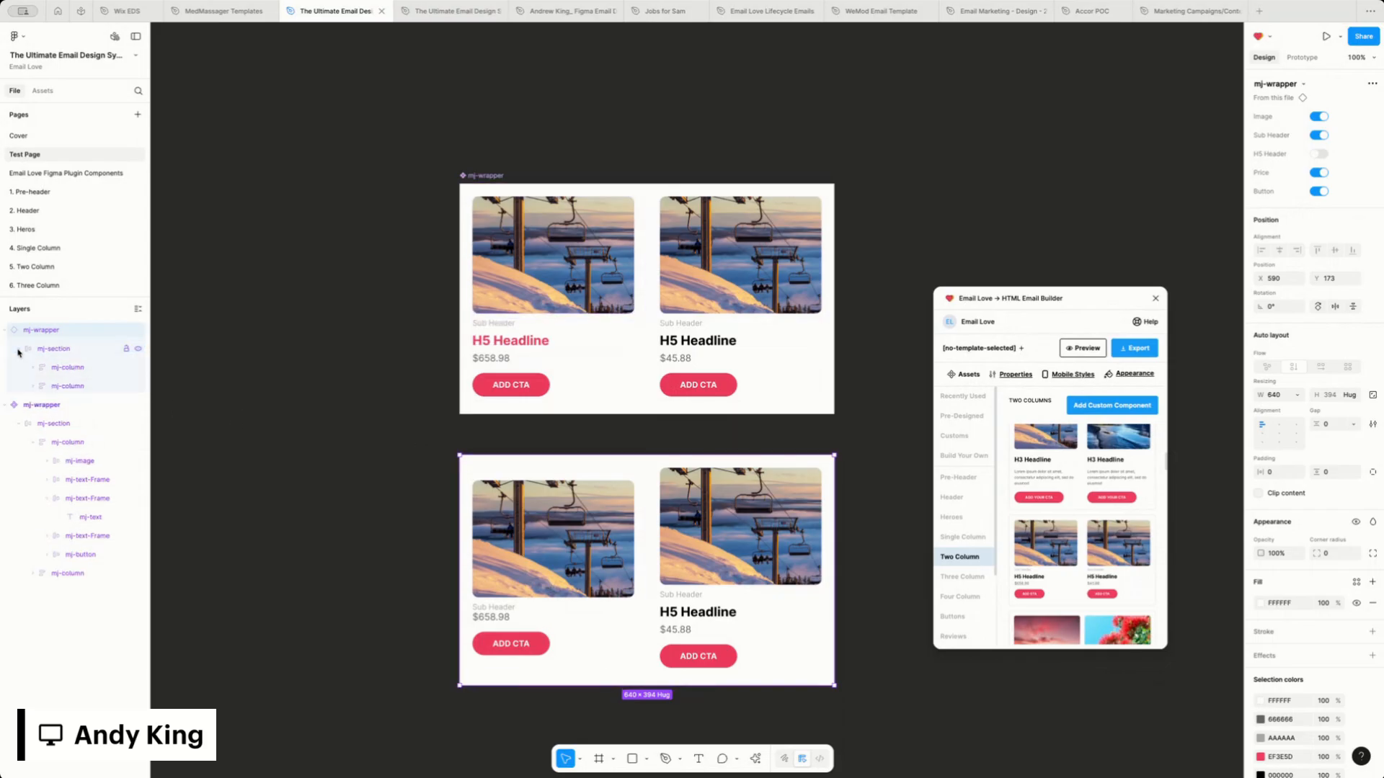
left_click(19, 349)
left_click(32, 368)
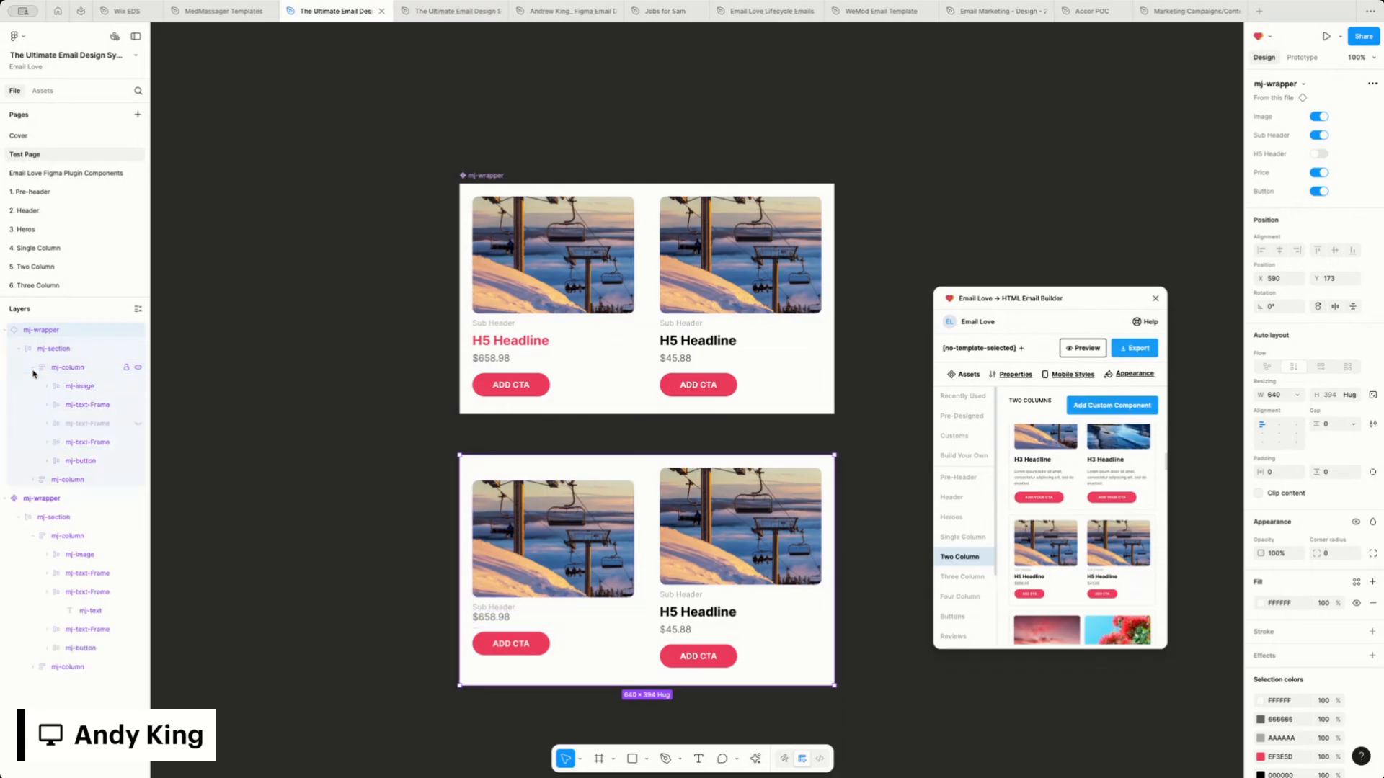
left_click(137, 426)
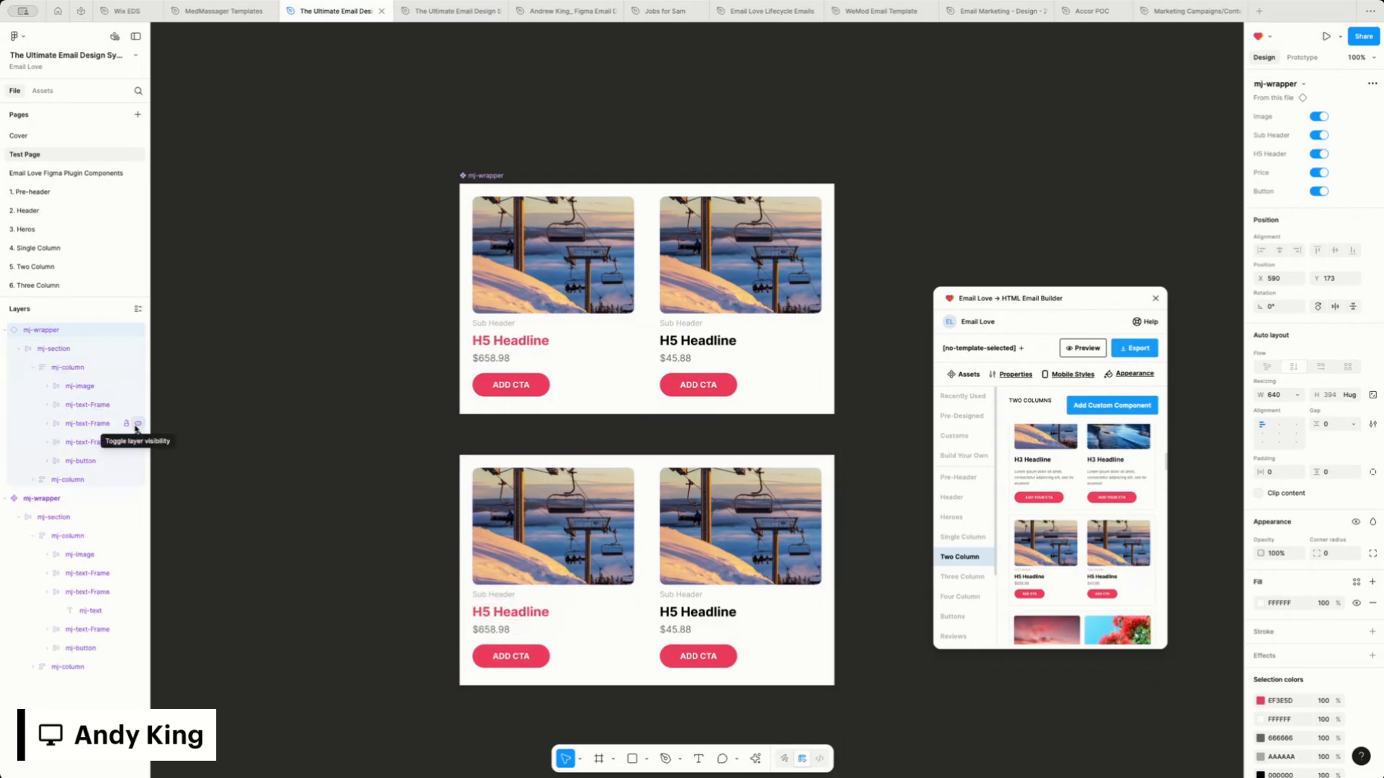
left_click(137, 426)
left_click(137, 426)
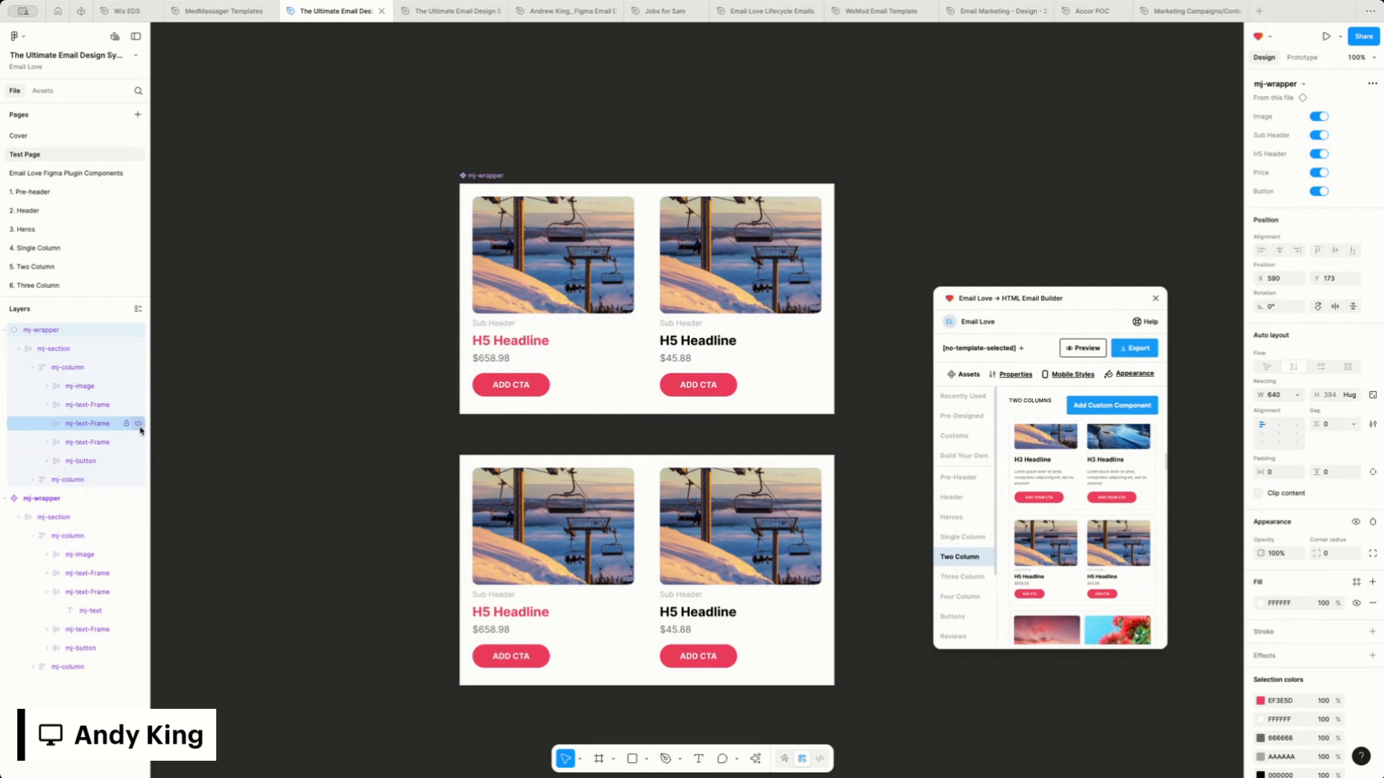
Toggle the instance's Sub Header and Button properties off, and switch both back on
left_click(1321, 135)
left_click(1322, 135)
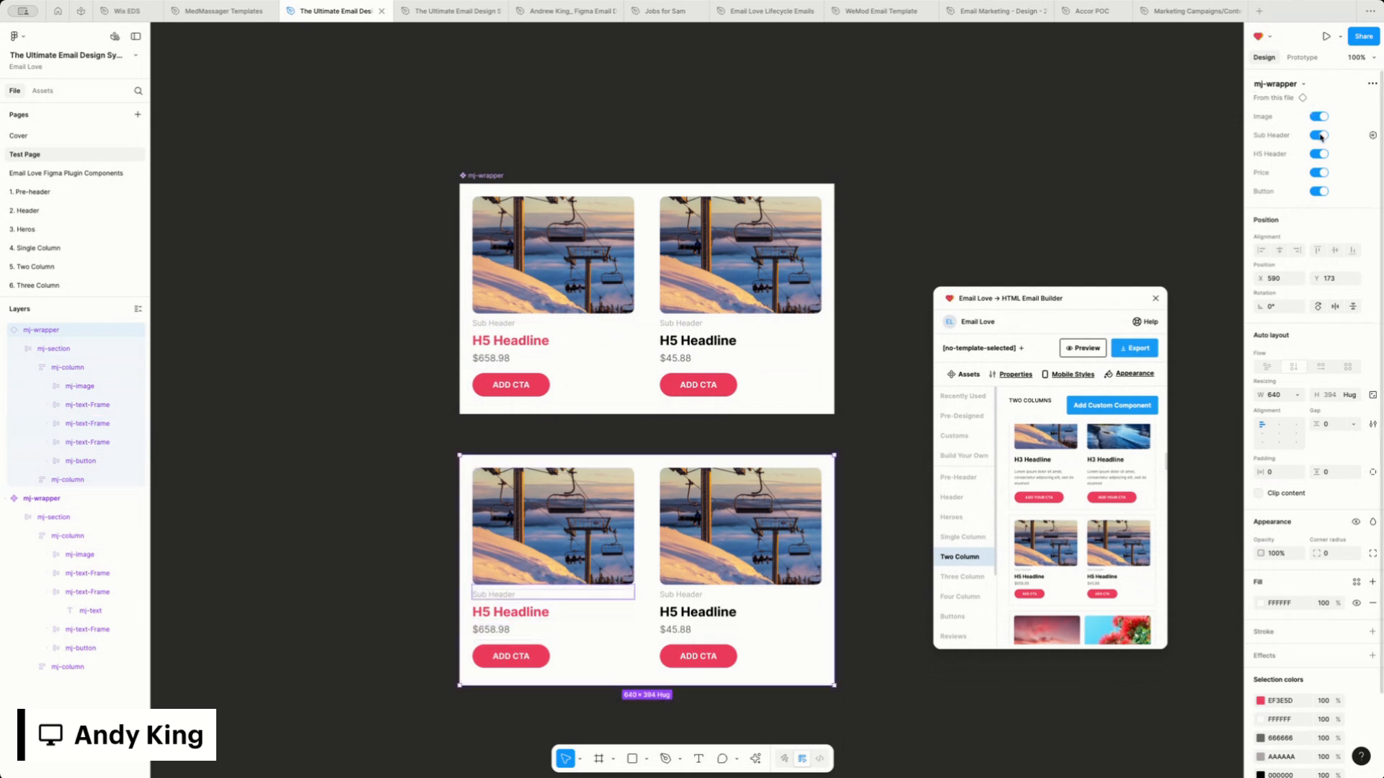
left_click(1322, 136)
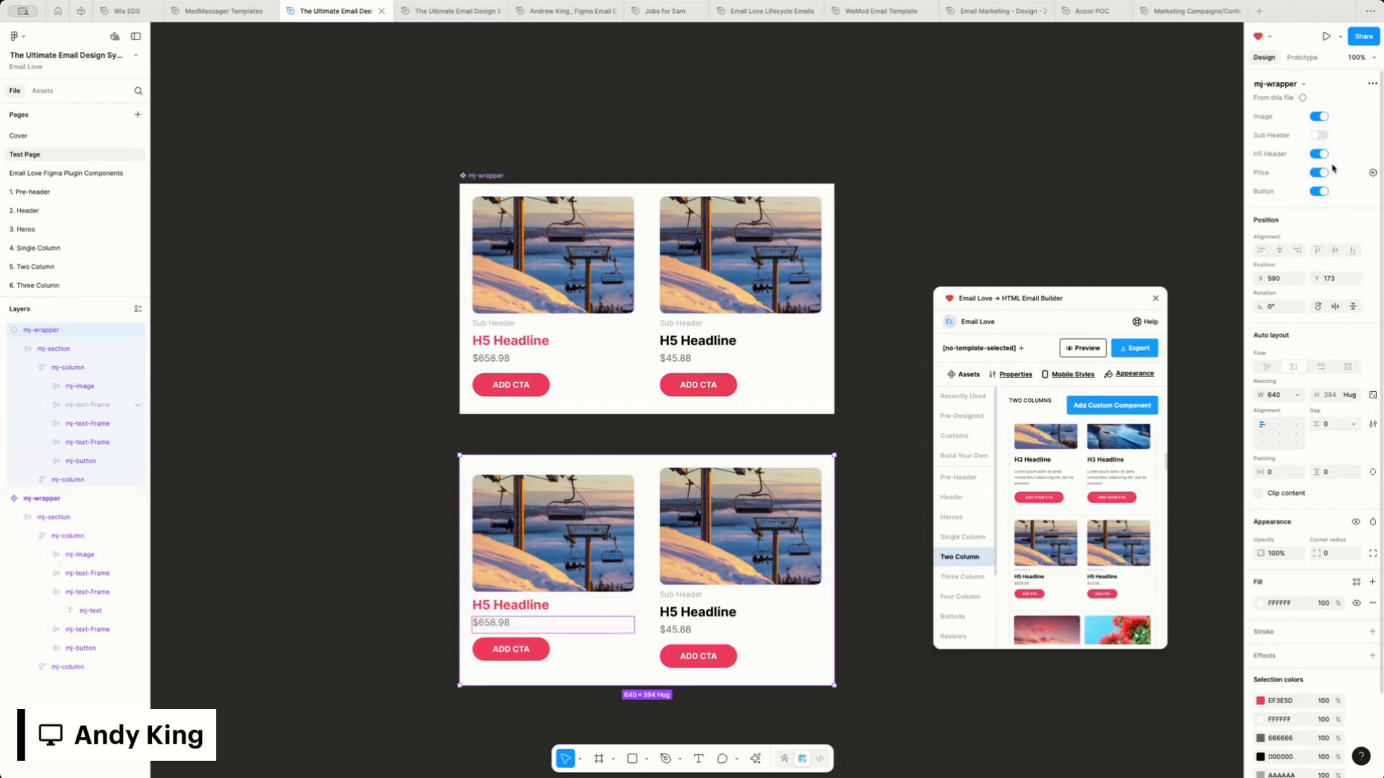
left_click(1320, 192)
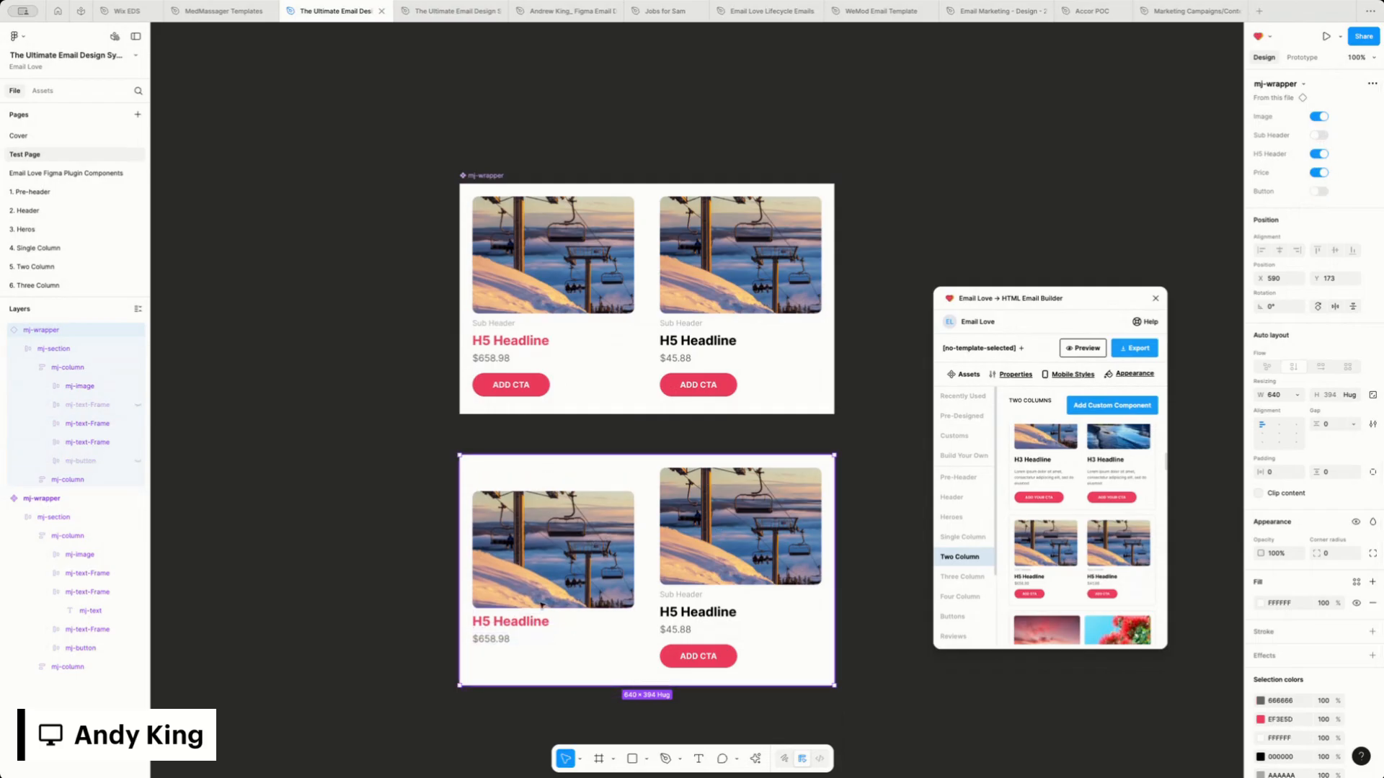
left_click(1319, 192)
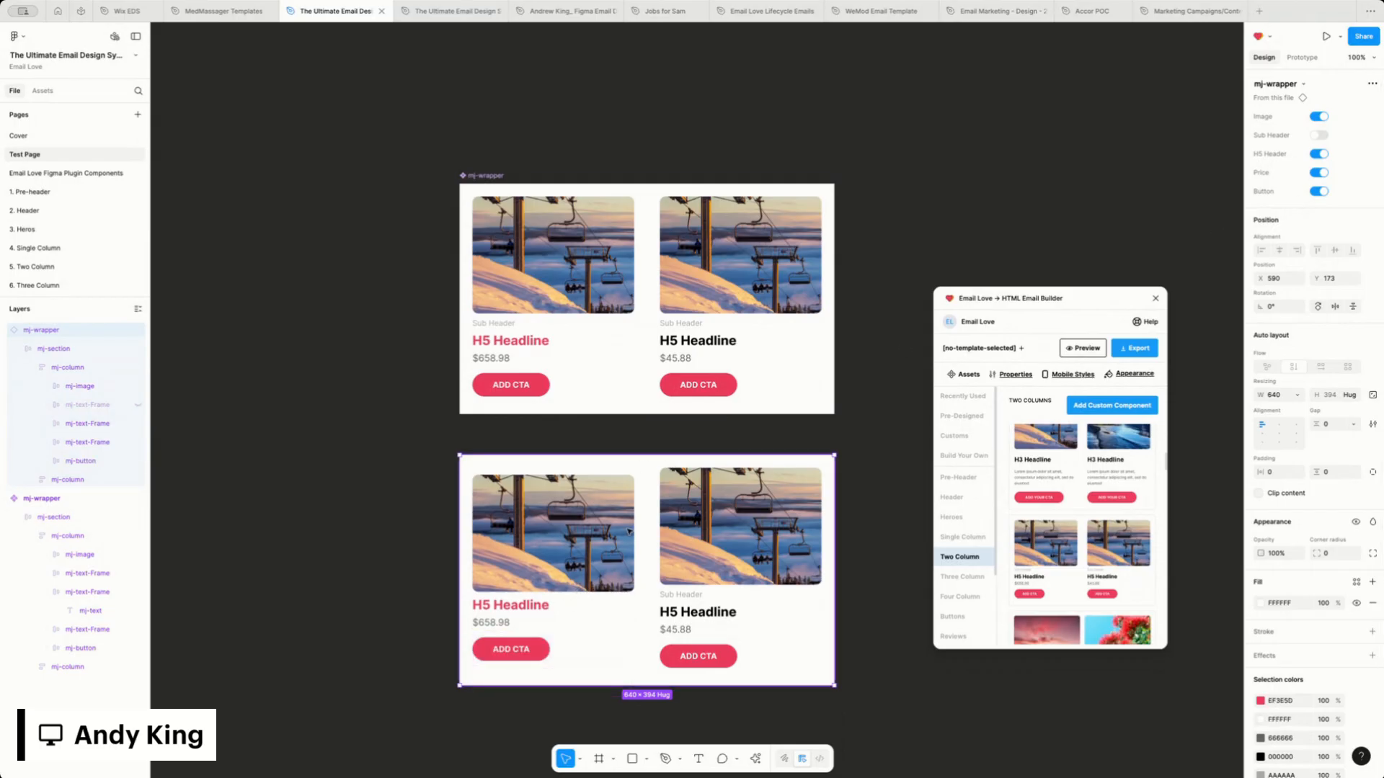
left_click(1319, 135)
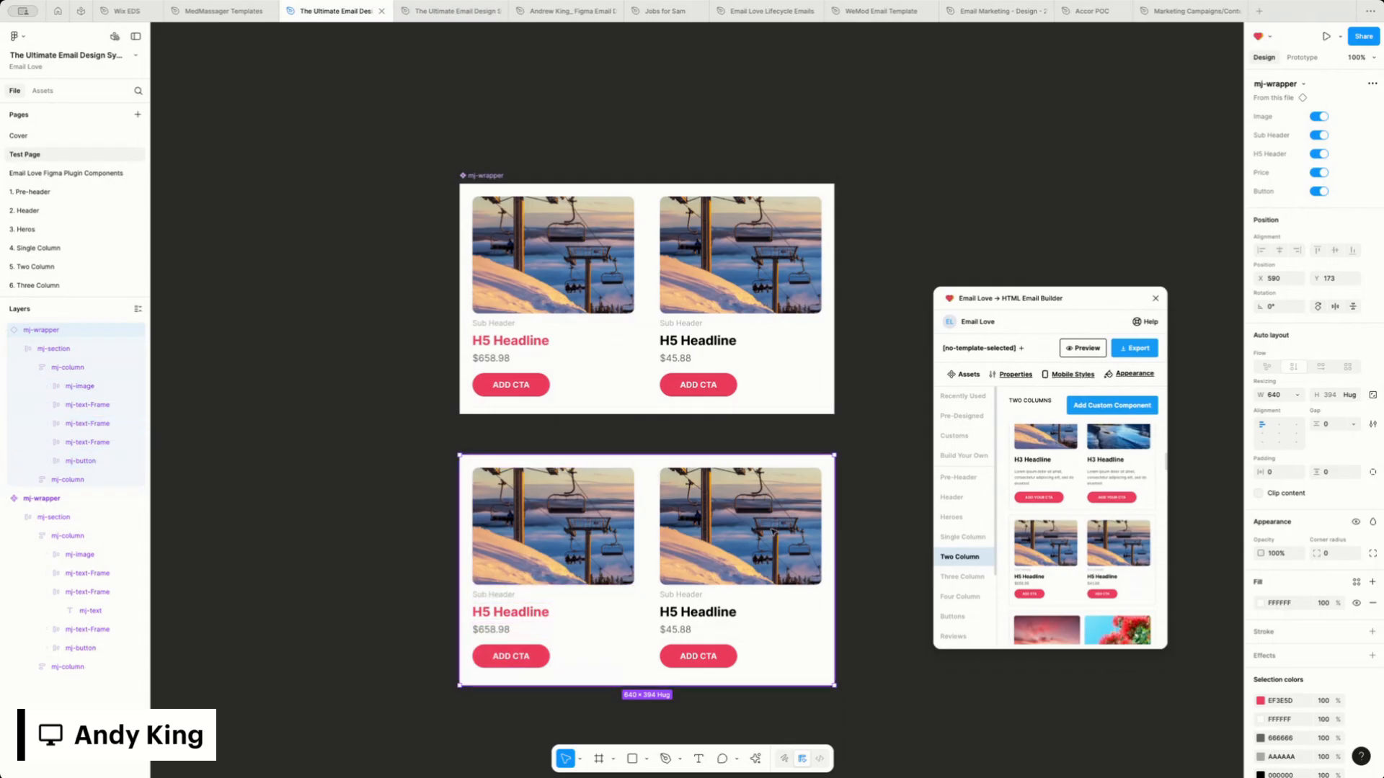
Preview the mj-wrapper component in the file's Test Page assets, switching its Image property off and on
scroll(514, 173, "down", 2)
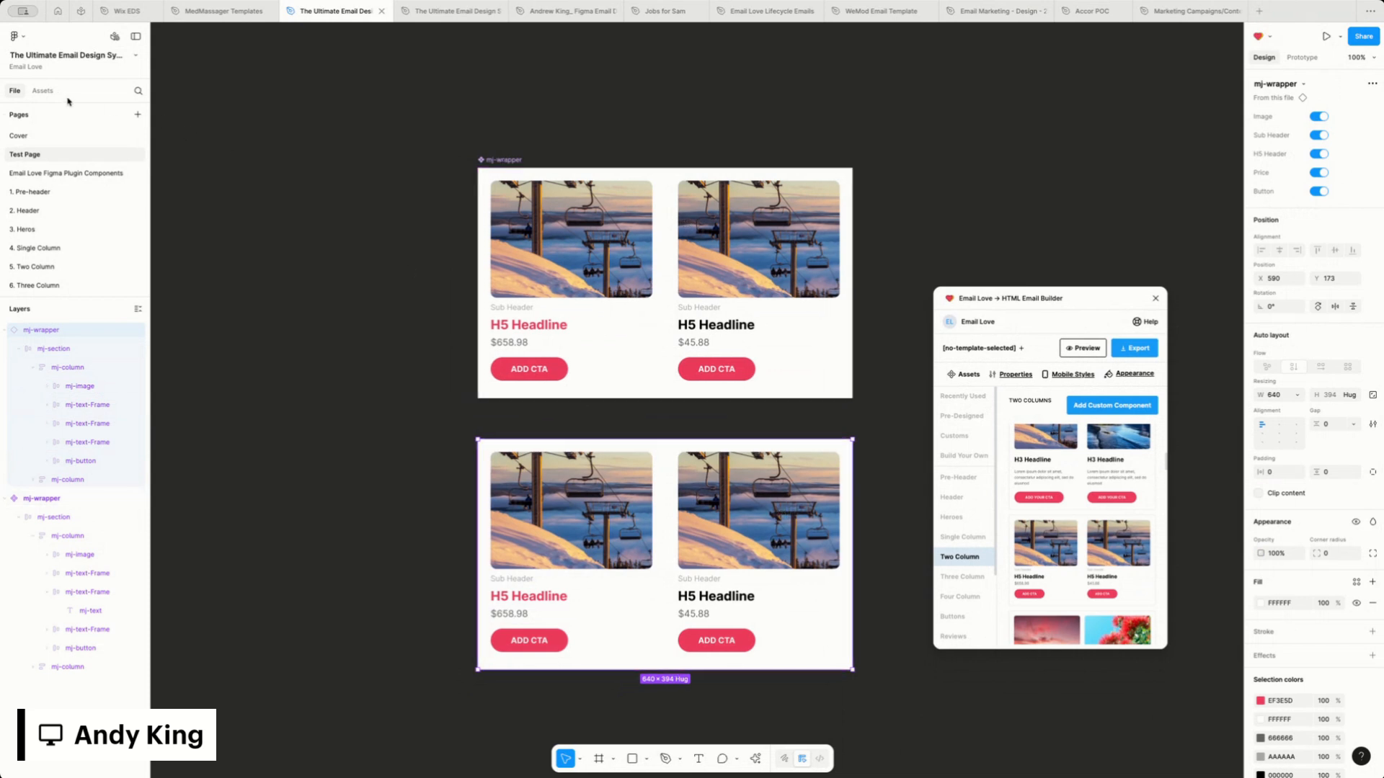
left_click(44, 91)
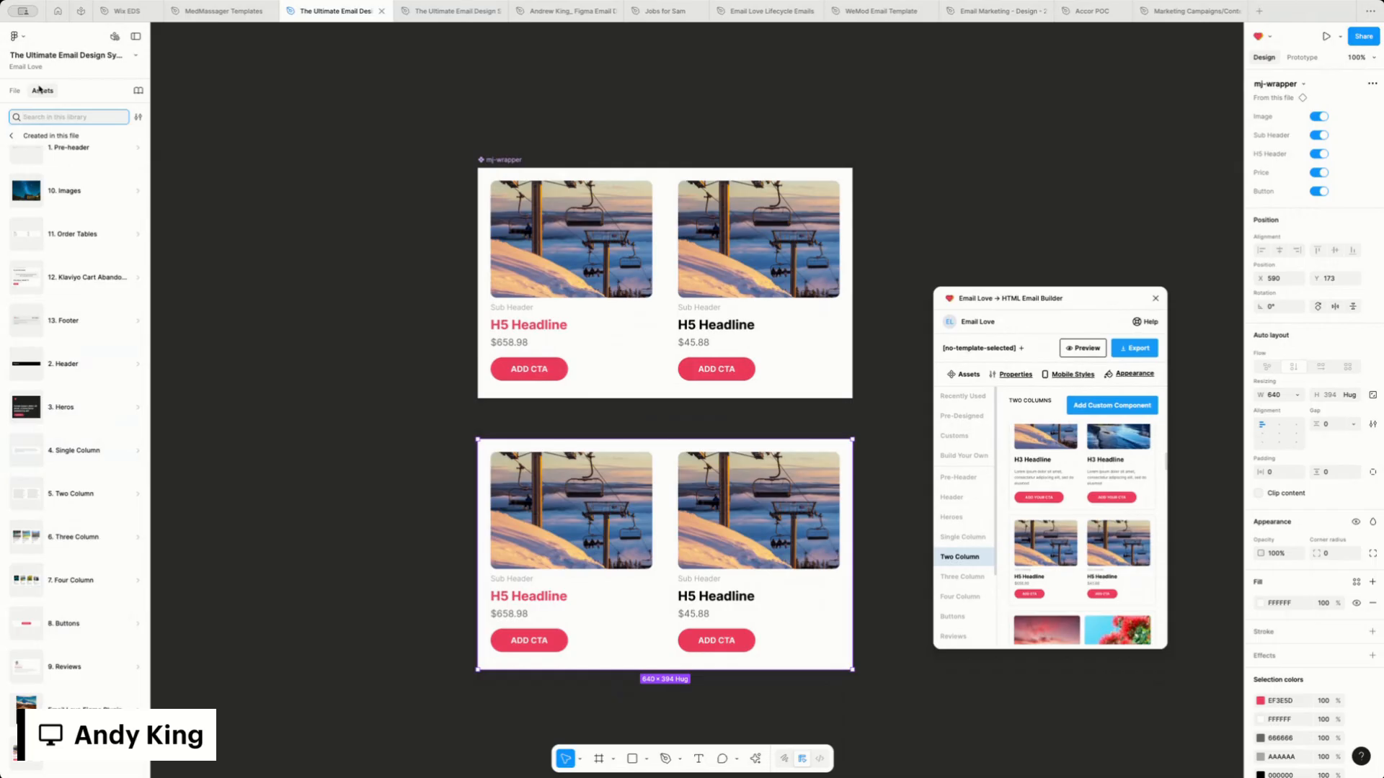
left_click(73, 762)
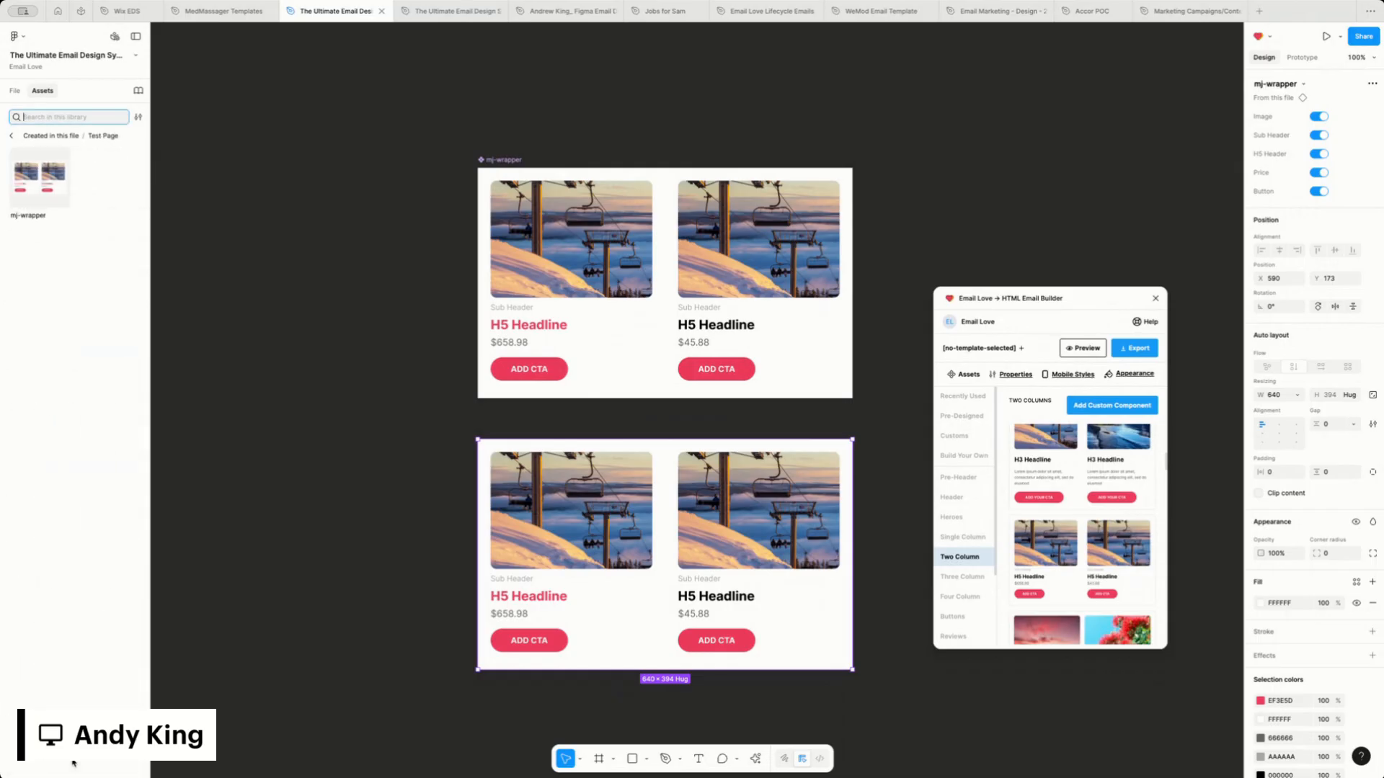
left_click(43, 187)
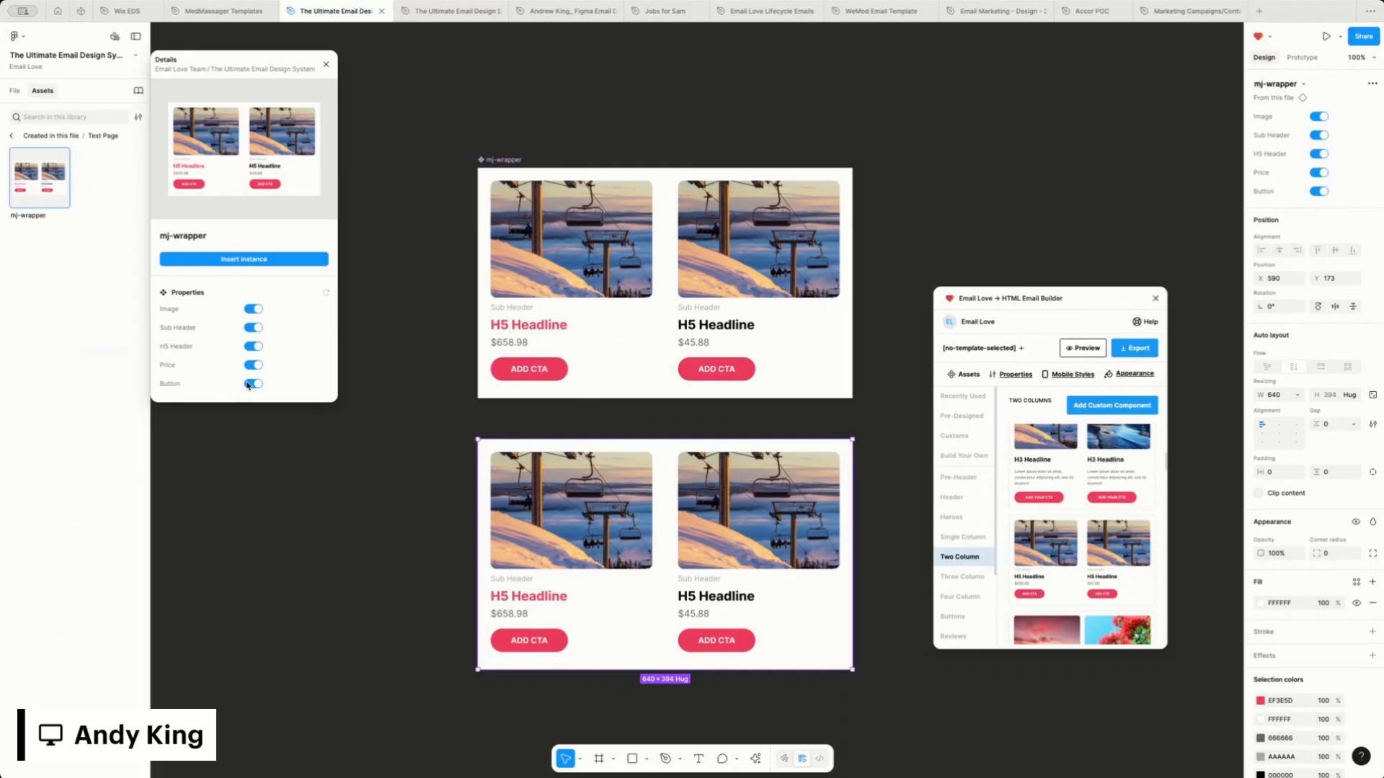
left_click(258, 310)
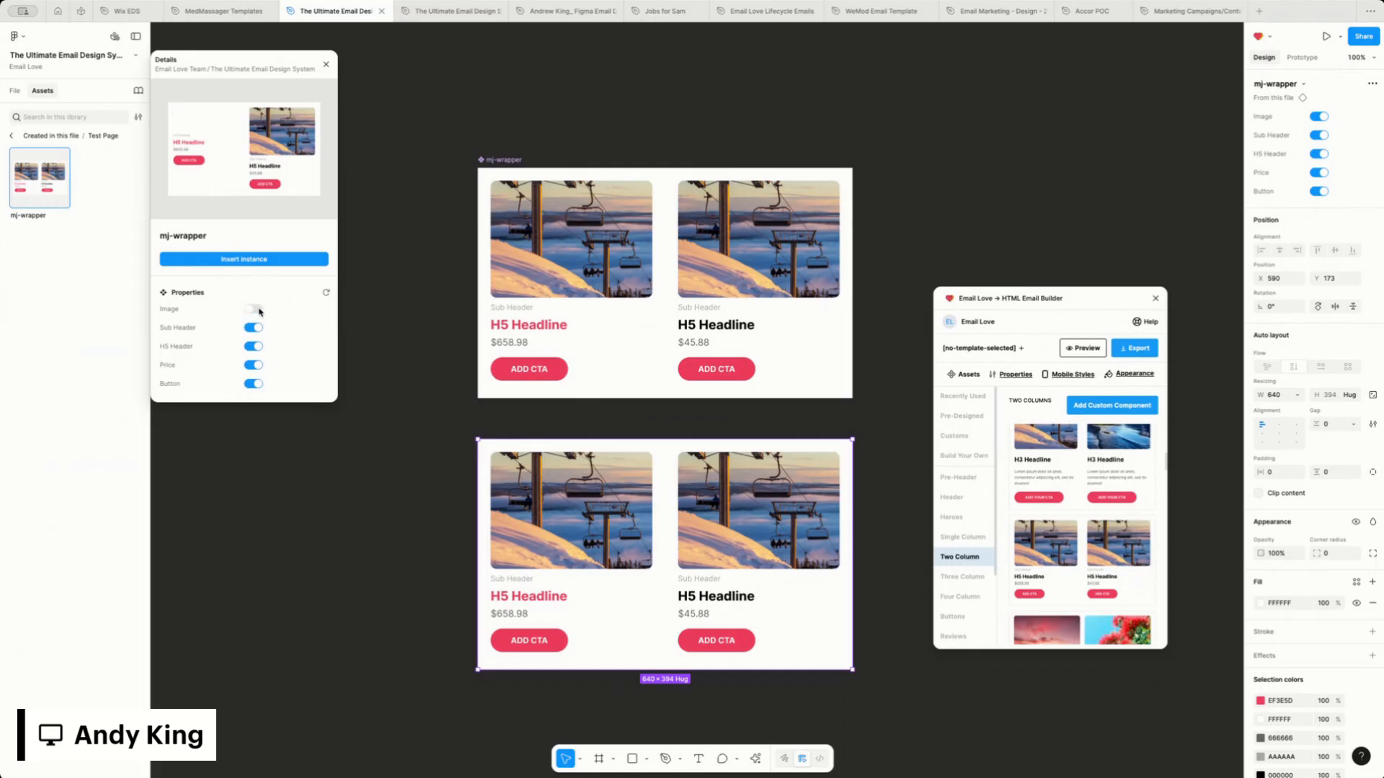
left_click(258, 310)
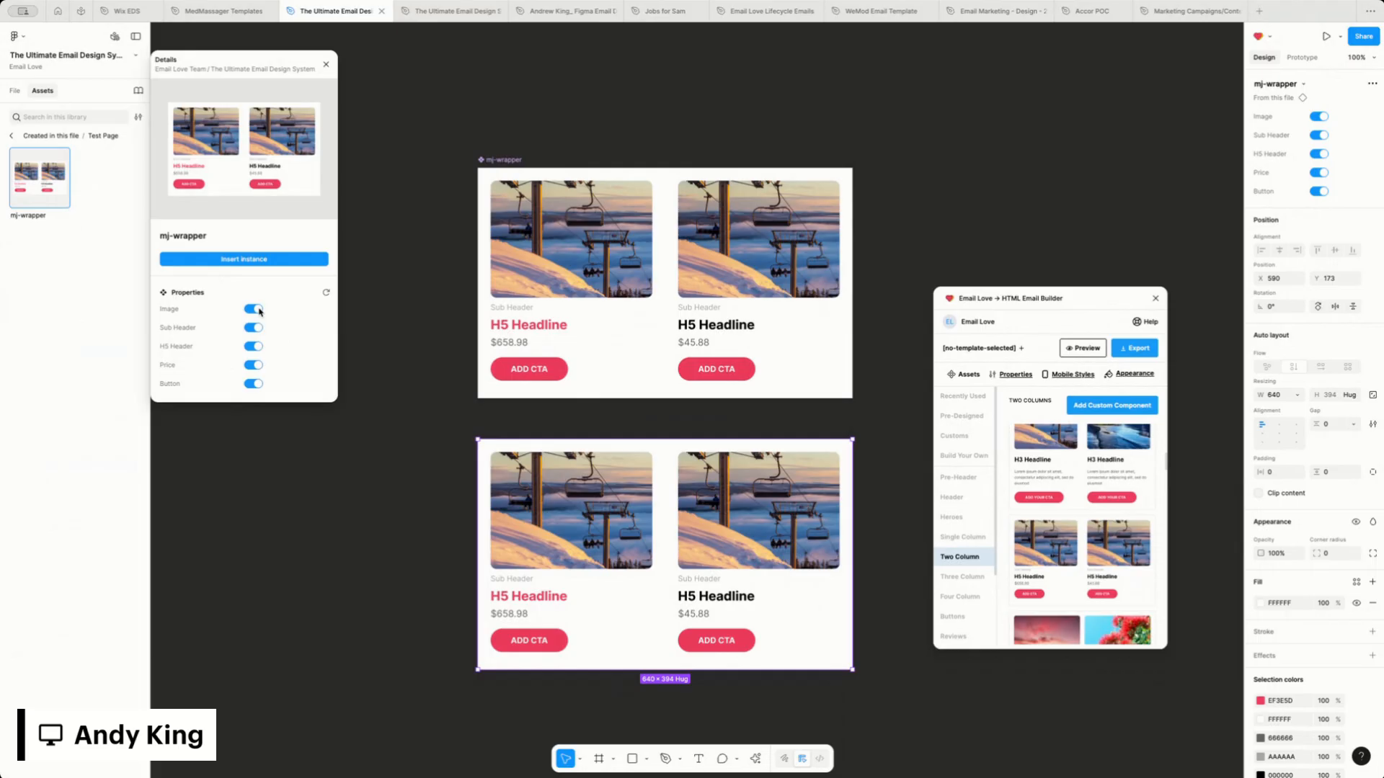
left_click(326, 64)
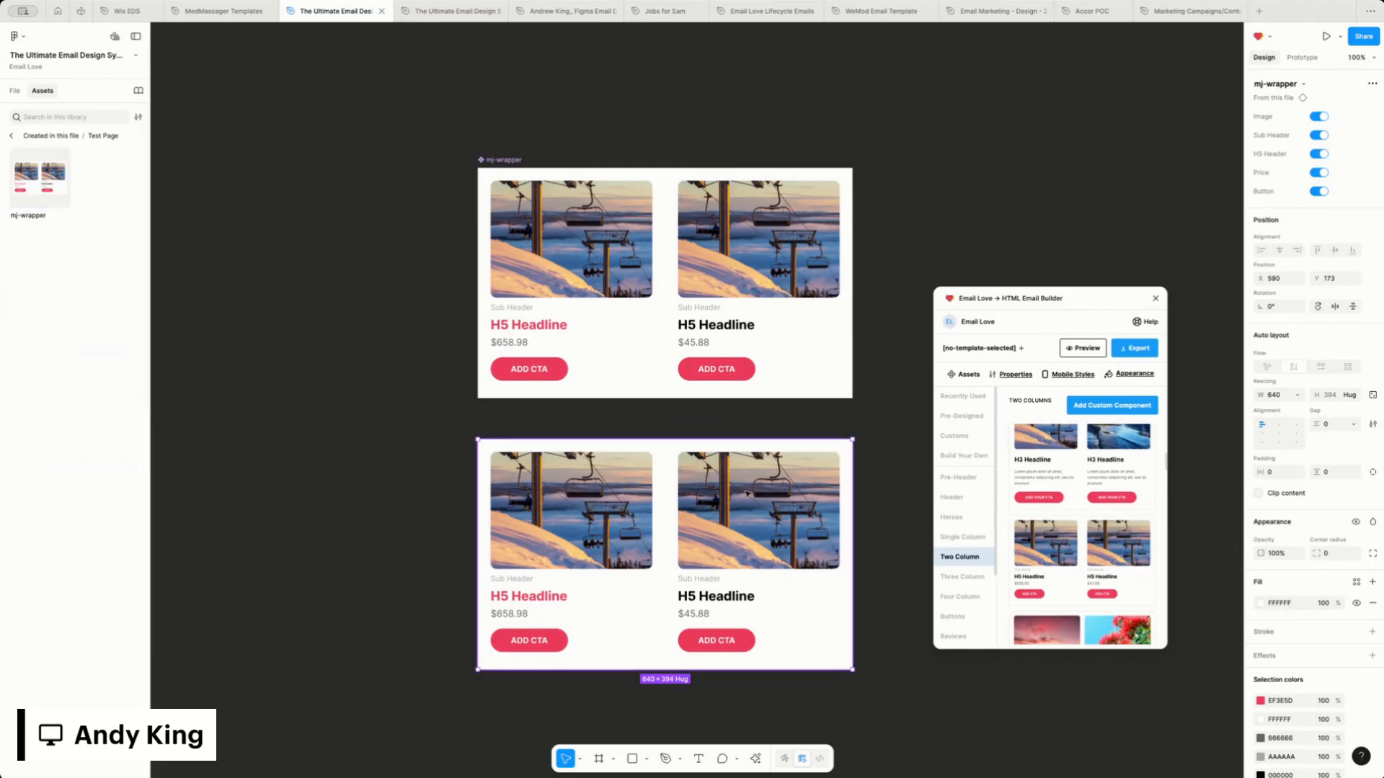
Move the instance beside the main mj-wrapper component and add a variant to the main component
left_click_drag(746, 493, 366, 229)
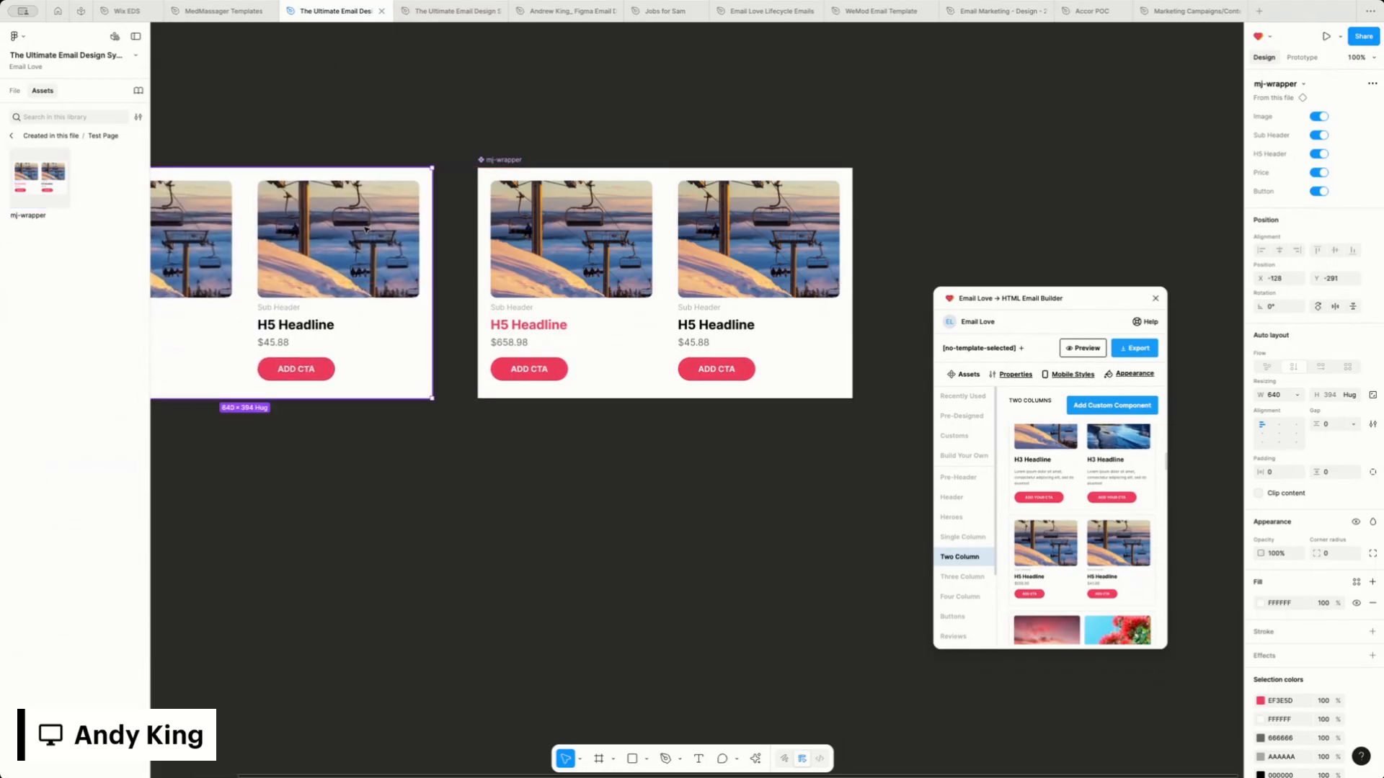
left_click(497, 160)
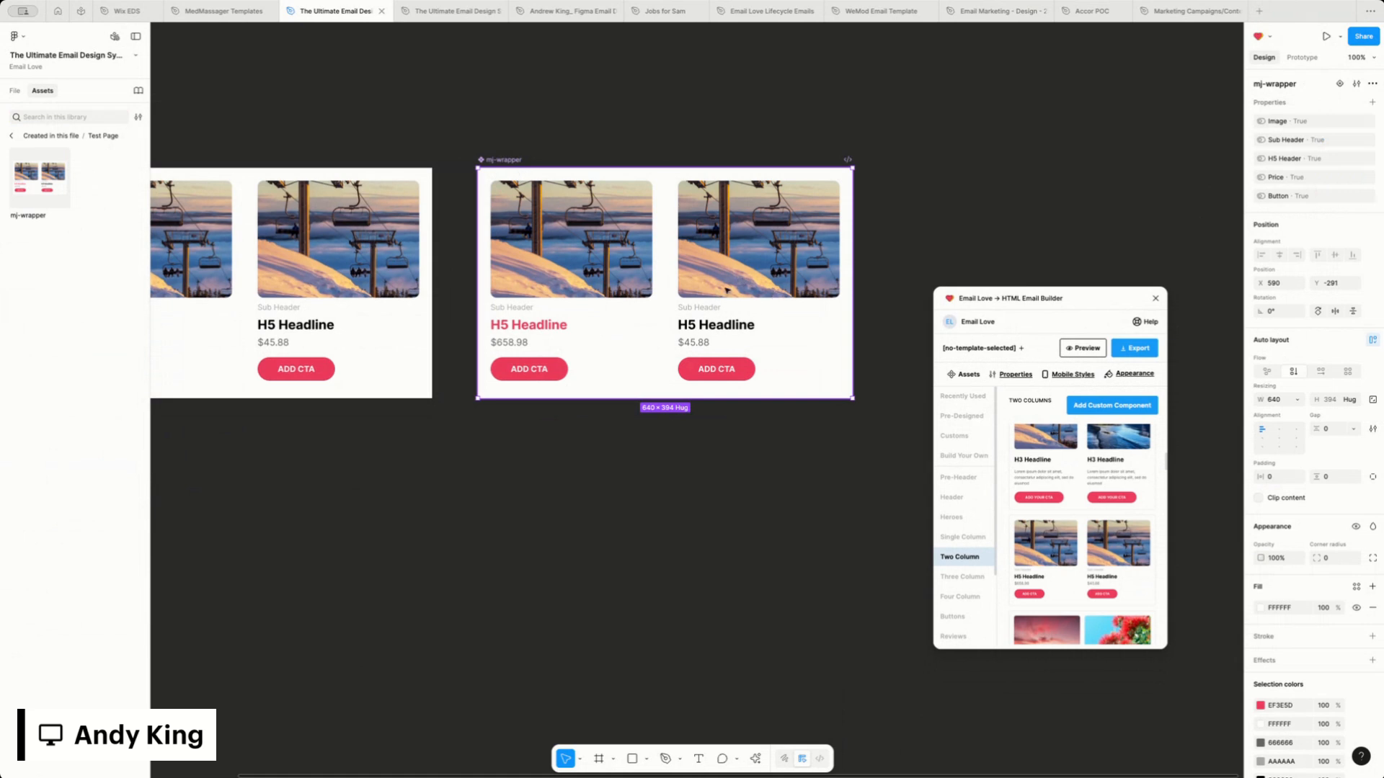
left_click(1339, 84)
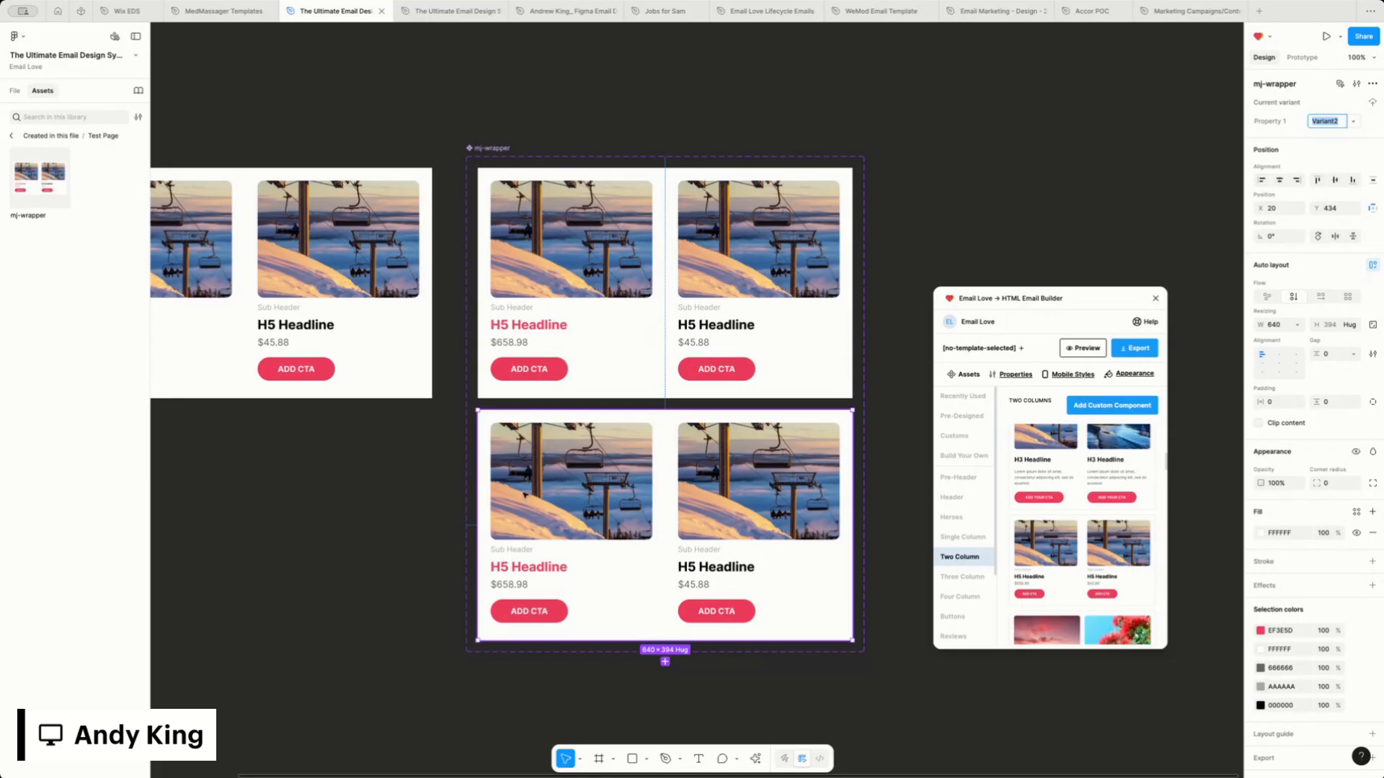
Delete the ADD CTA buttons from both columns of the new variant
left_click(546, 610)
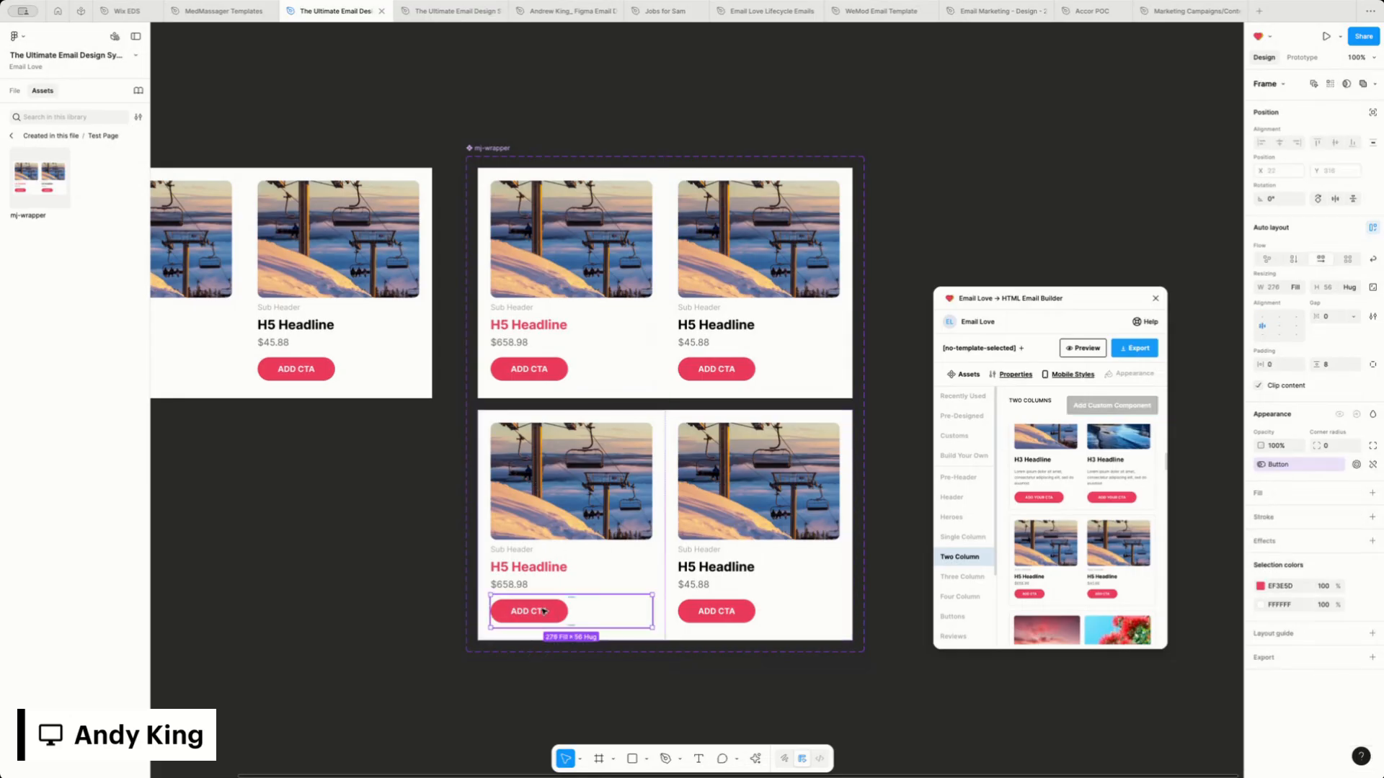
key("Delete")
double_click(715, 610)
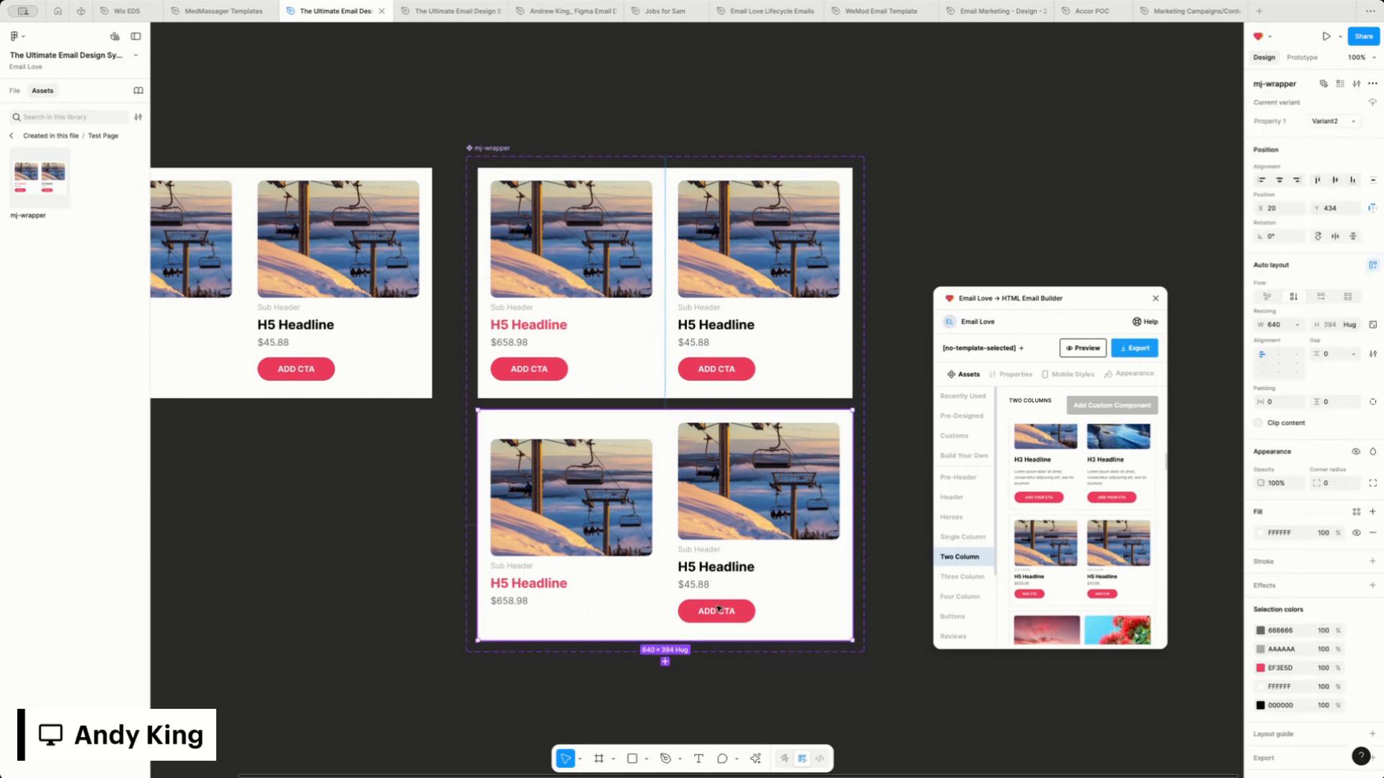
double_click(718, 609)
key("Delete")
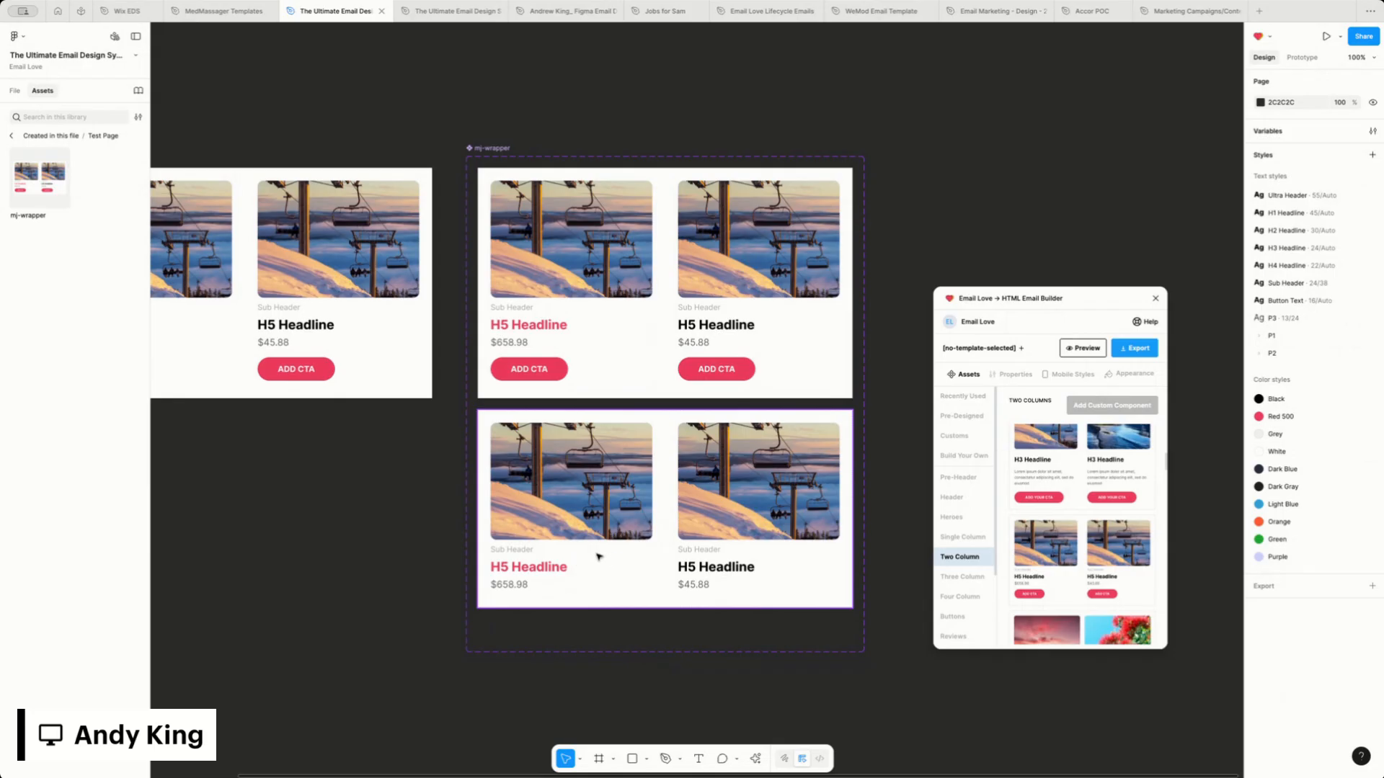
Check which variant values the mj-wrapper asset offers for Property 1
left_click(38, 190)
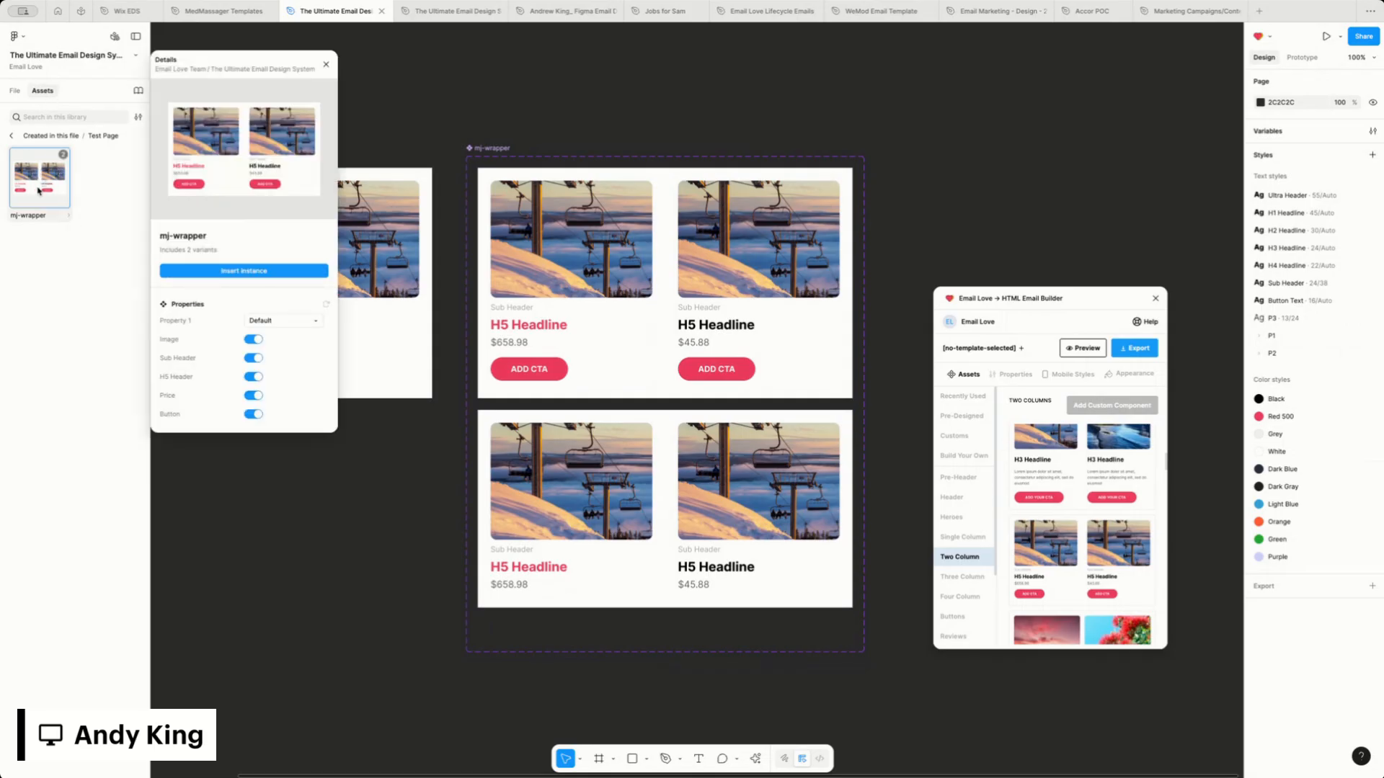
left_click(291, 323)
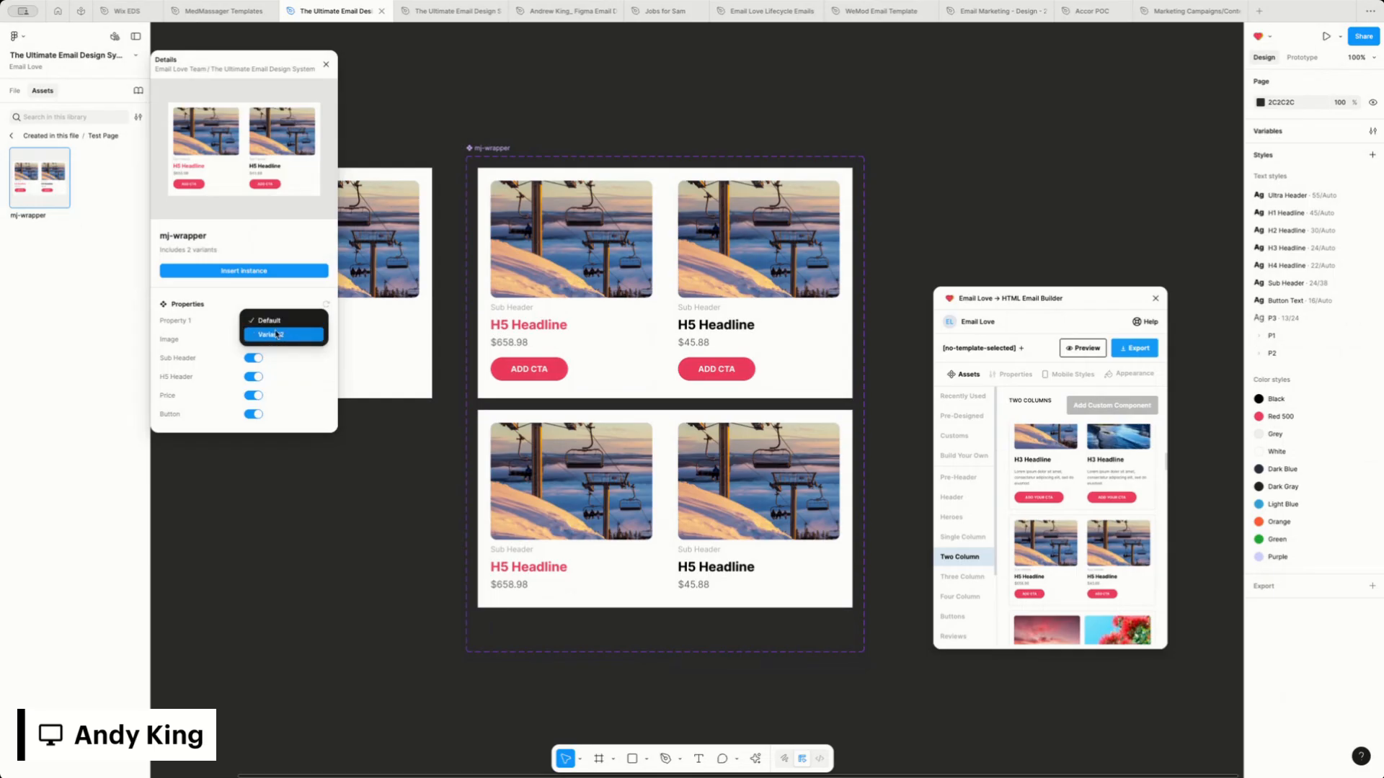
left_click(544, 196)
Rename the Property 1 value of the mj-wrapper variant with buttons to Main TWO Column
left_click(544, 196)
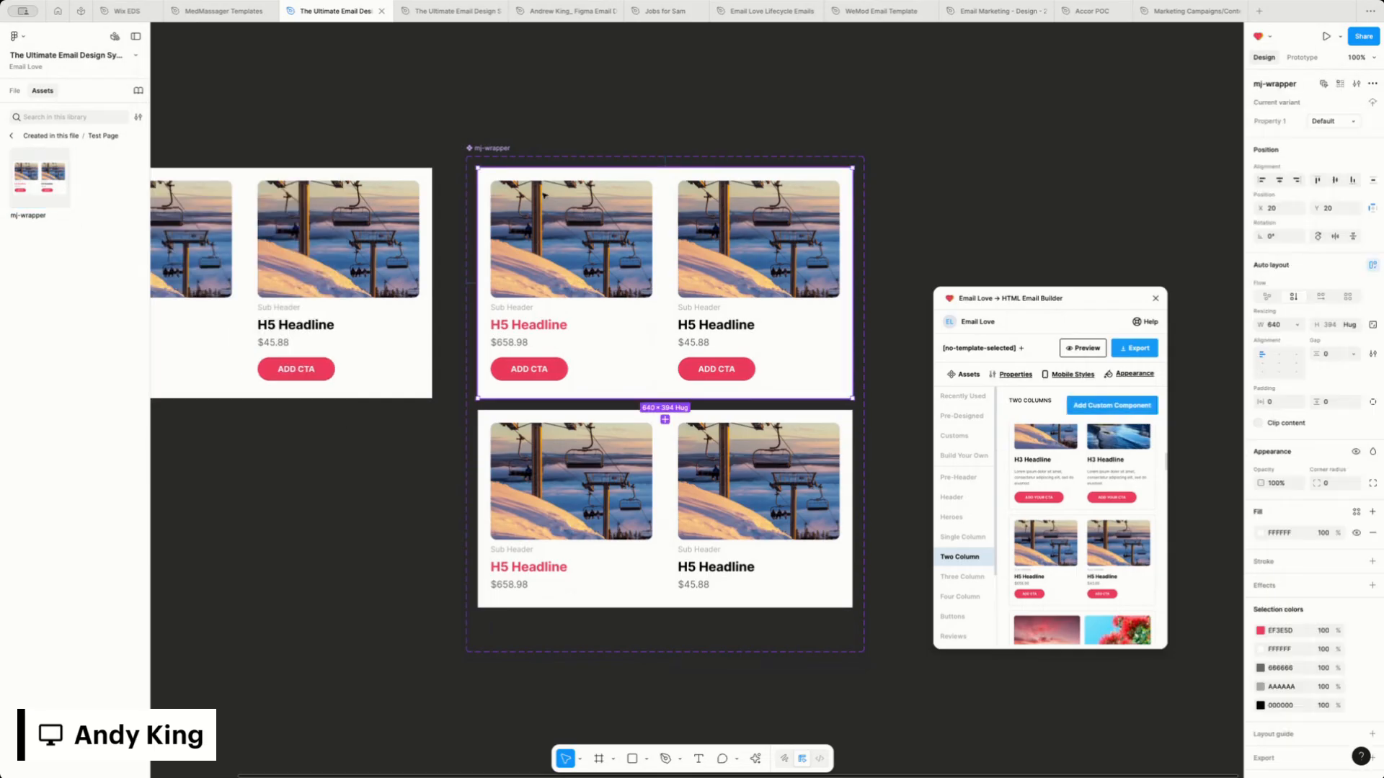
left_click(1352, 121)
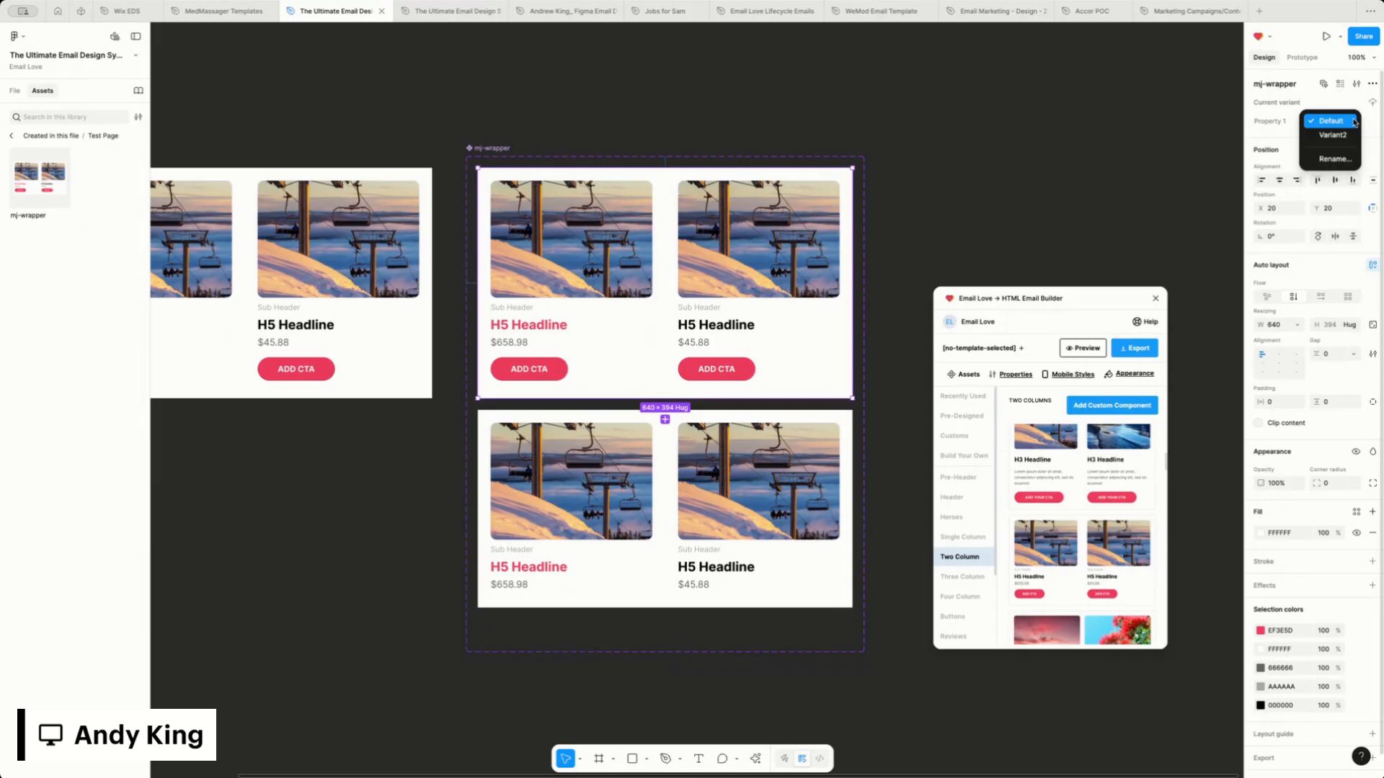
left_click(1343, 159)
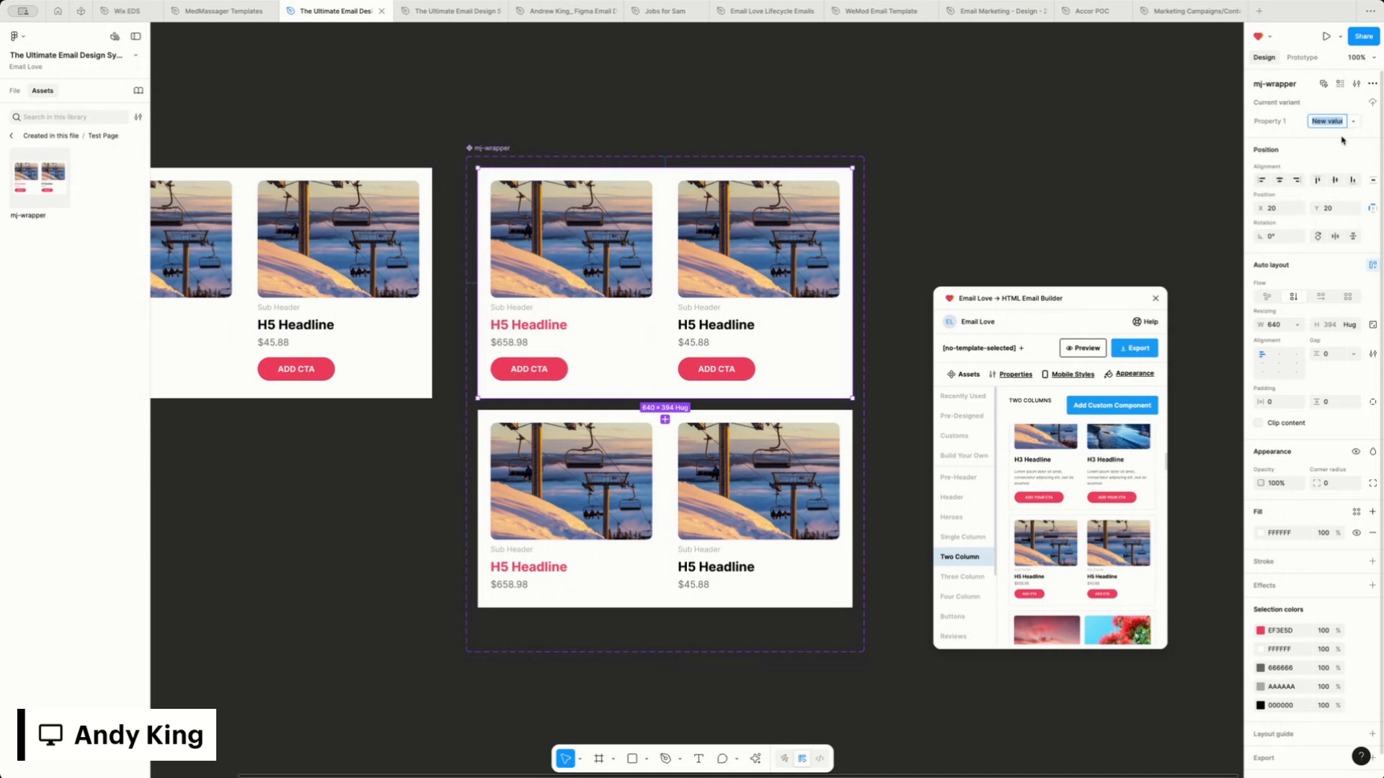
type("Main C")
type("WO")
type(" Column")
key("Return")
Switch the selected variant's Property 1 value to Variant2 and rename it Alternative
left_click(1354, 121)
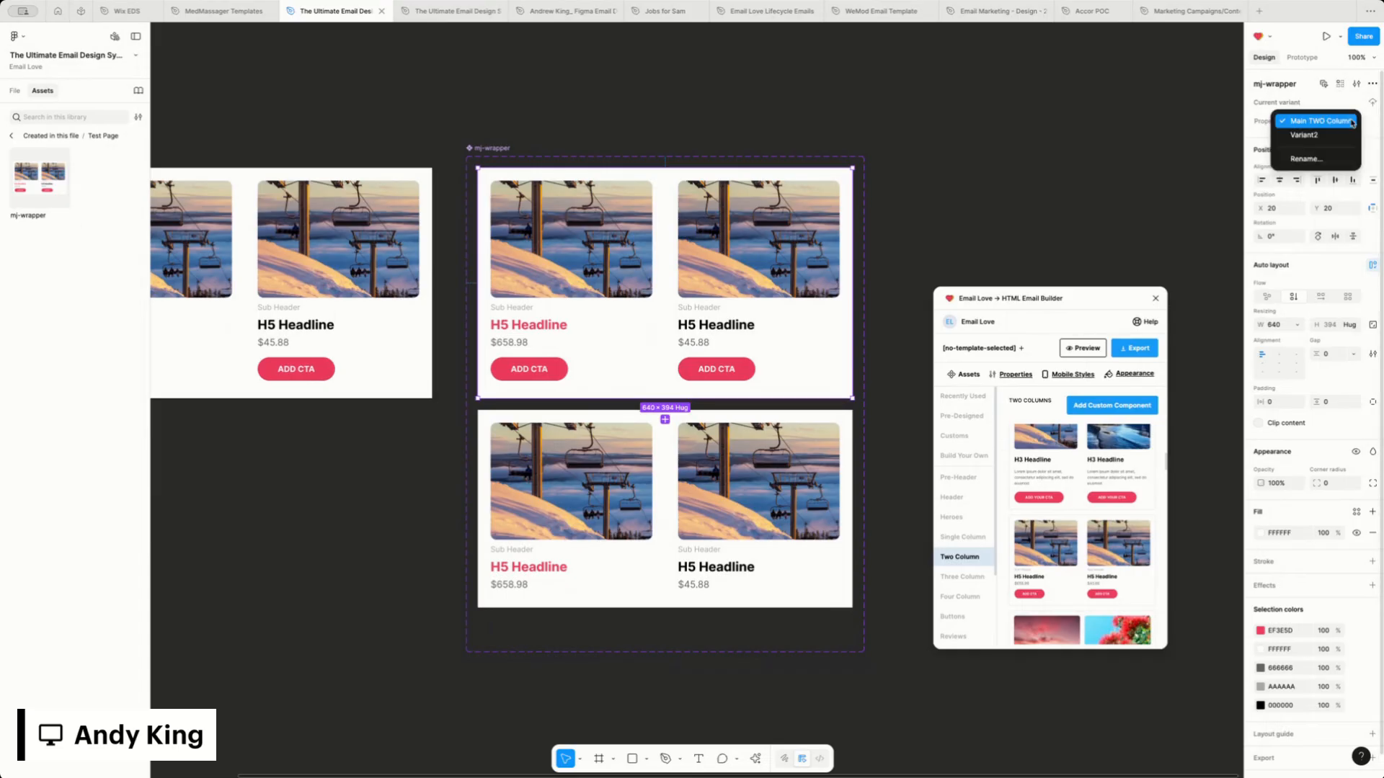
left_click(1327, 136)
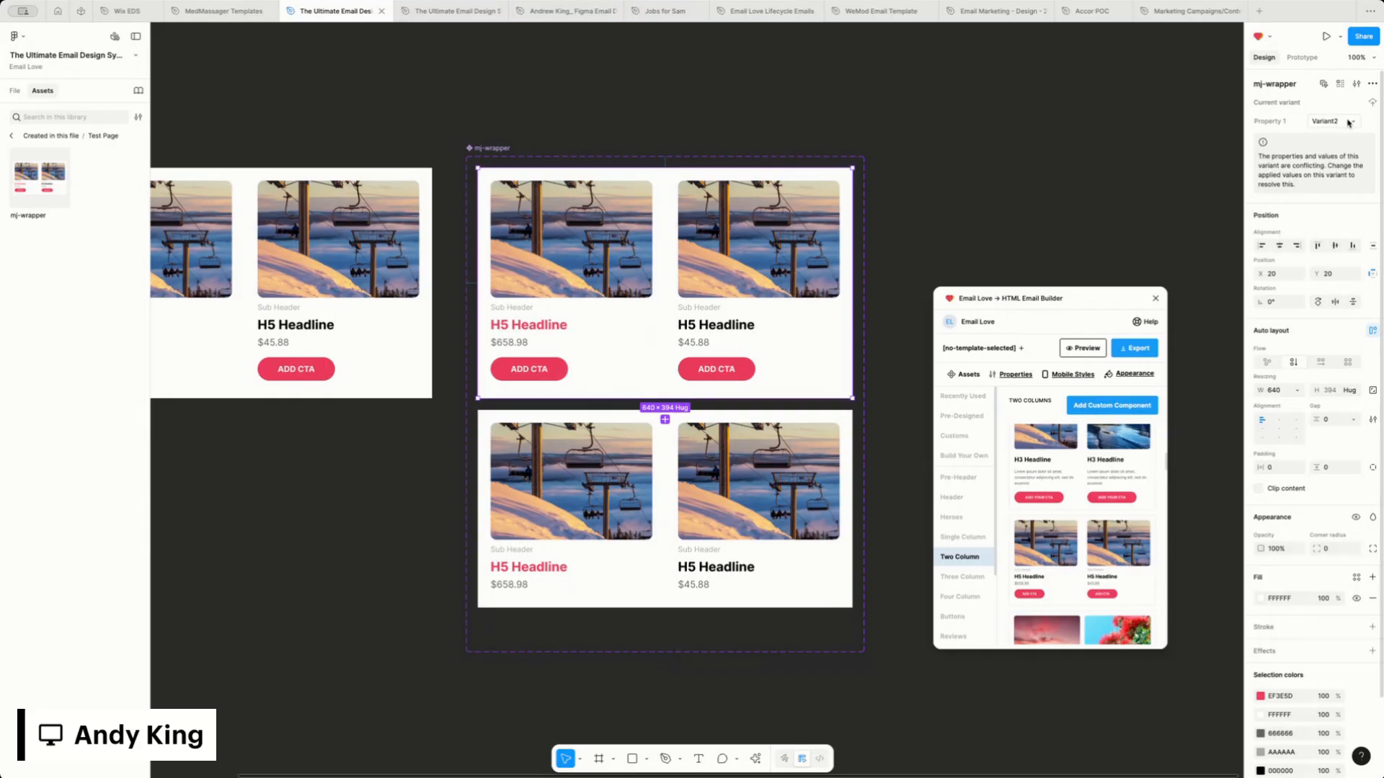
double_click(1327, 121)
type("Alternative")
key("Return")
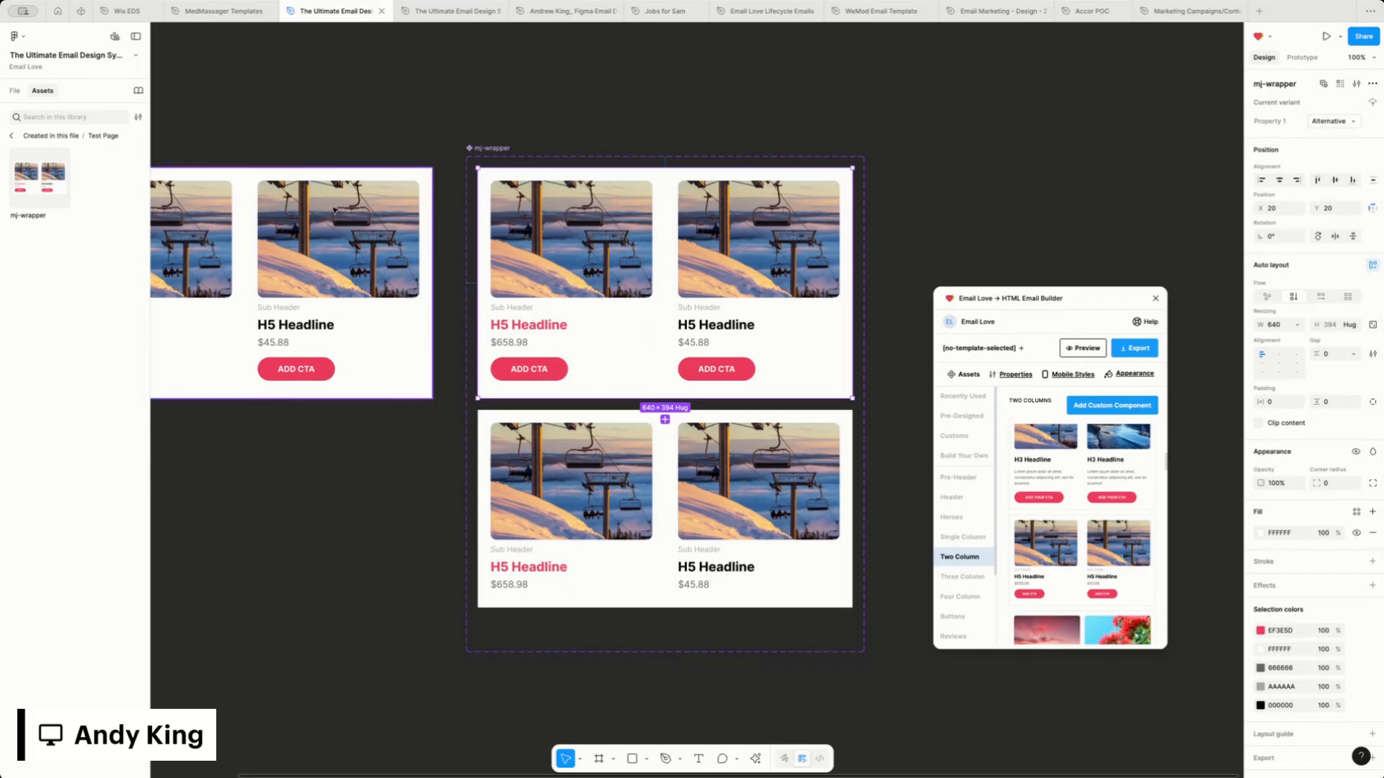
Review the Property 1 options in the mj-wrapper asset's details after the renaming
left_click(34, 191)
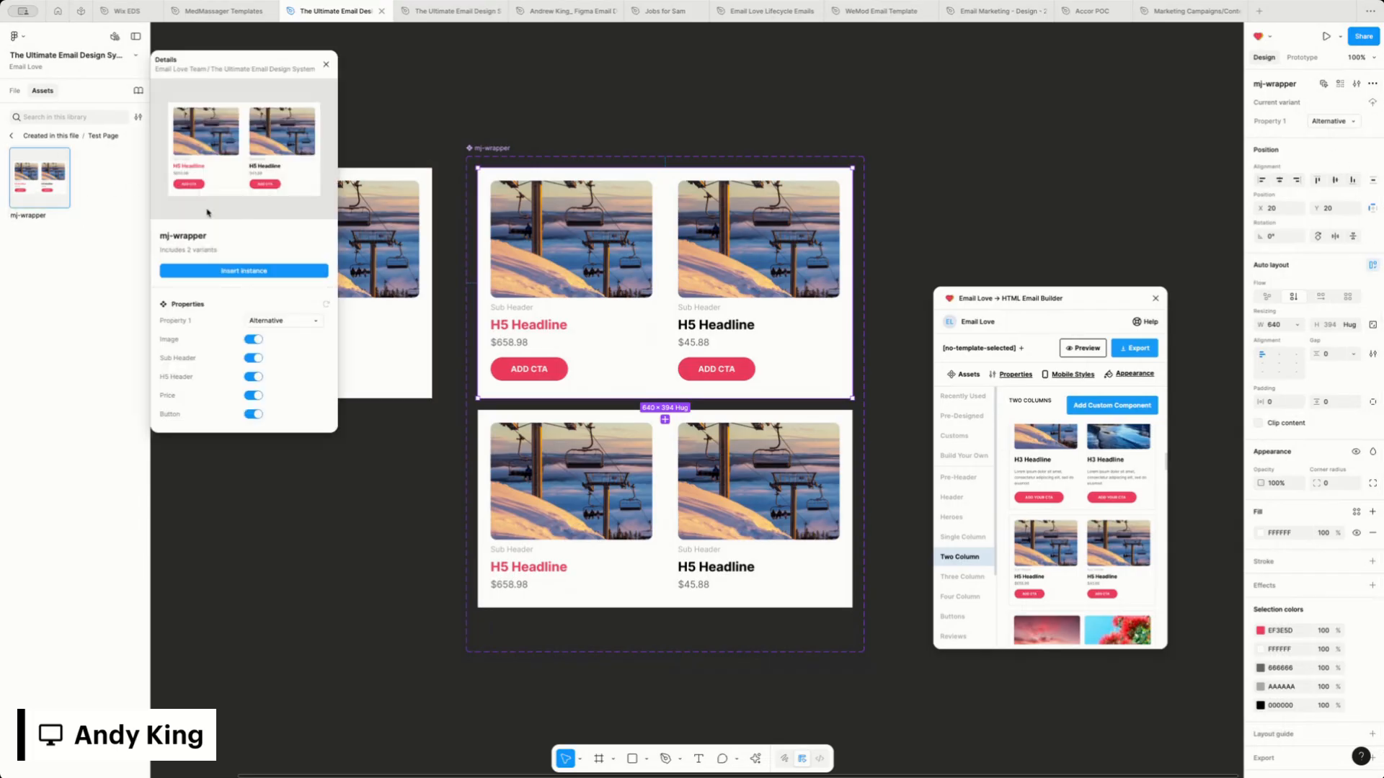
left_click(294, 322)
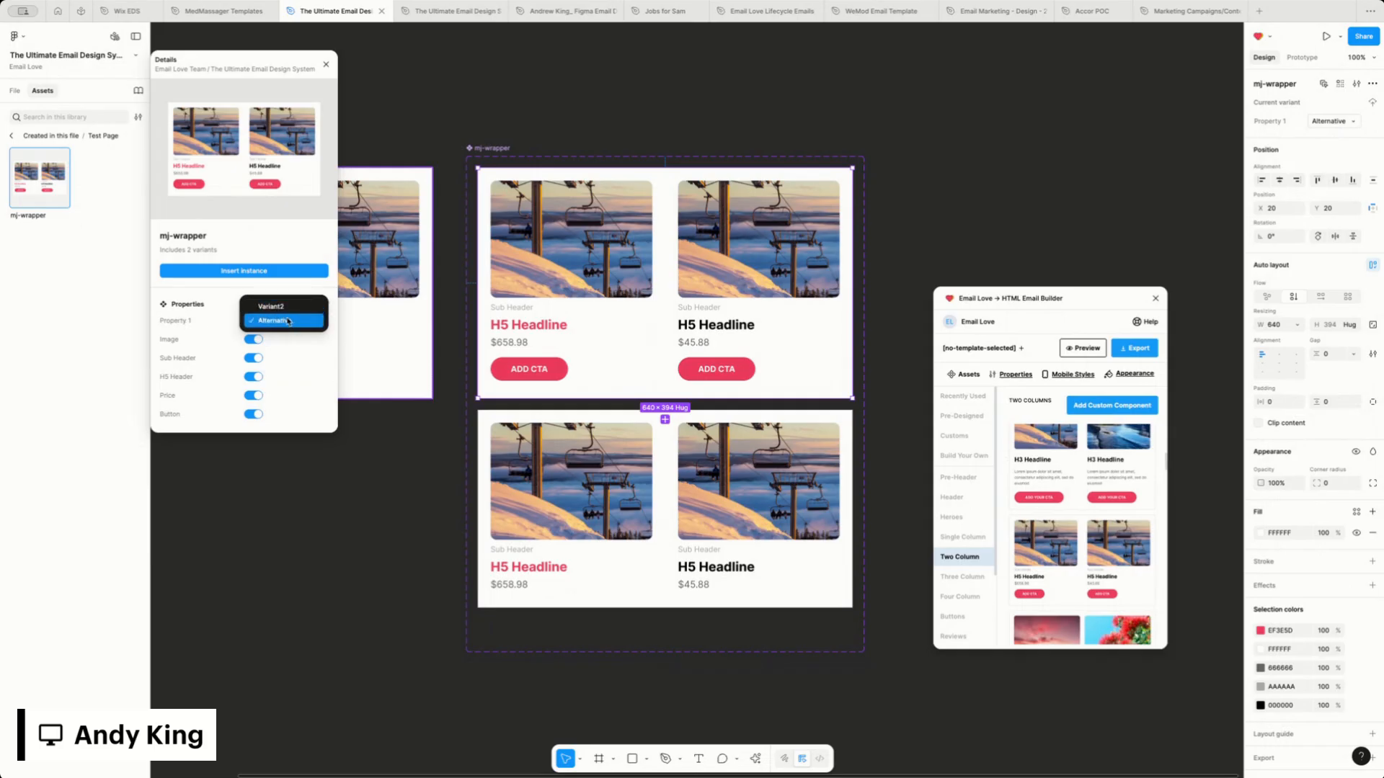
left_click(461, 216)
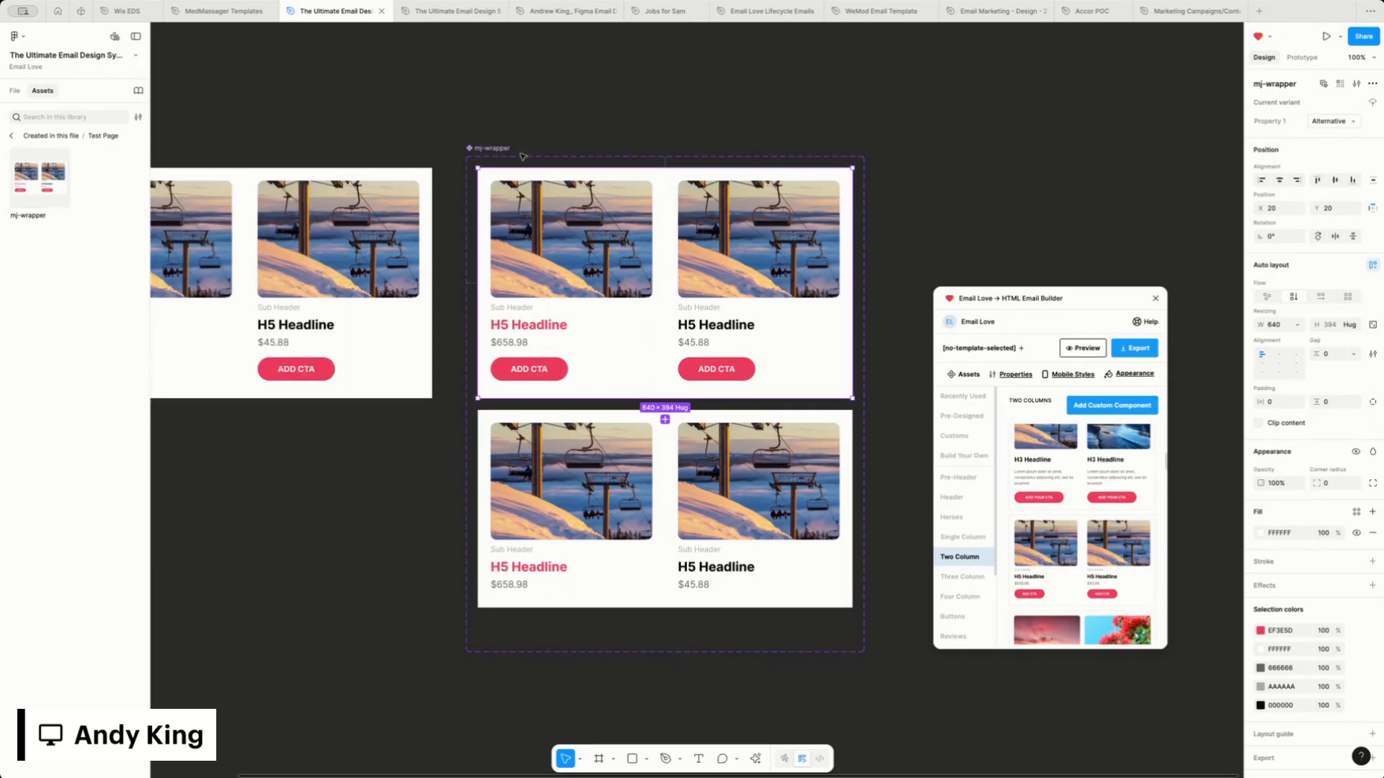
Switch the variant with buttons to the Variant2 value and rename that value Main Compent
left_click(1333, 121)
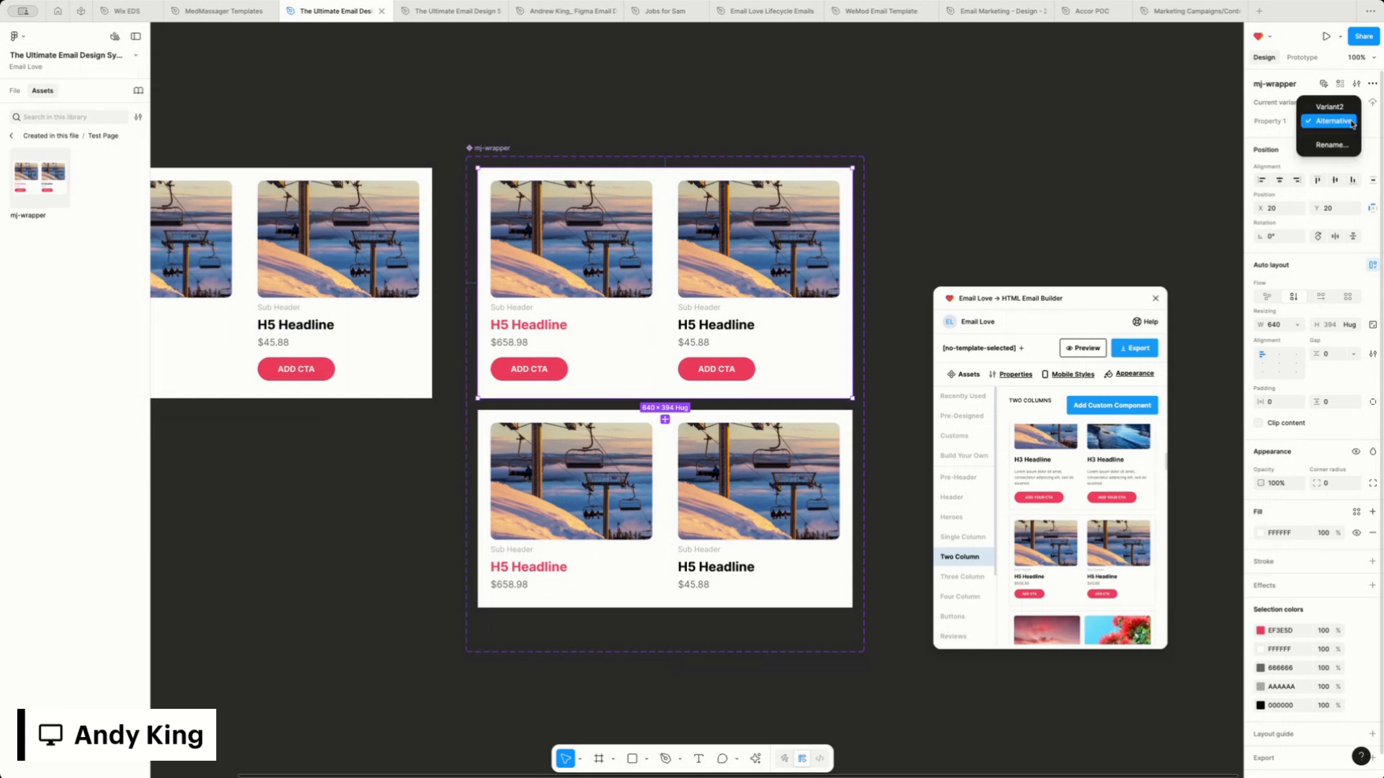
left_click(1329, 107)
left_click(1332, 121)
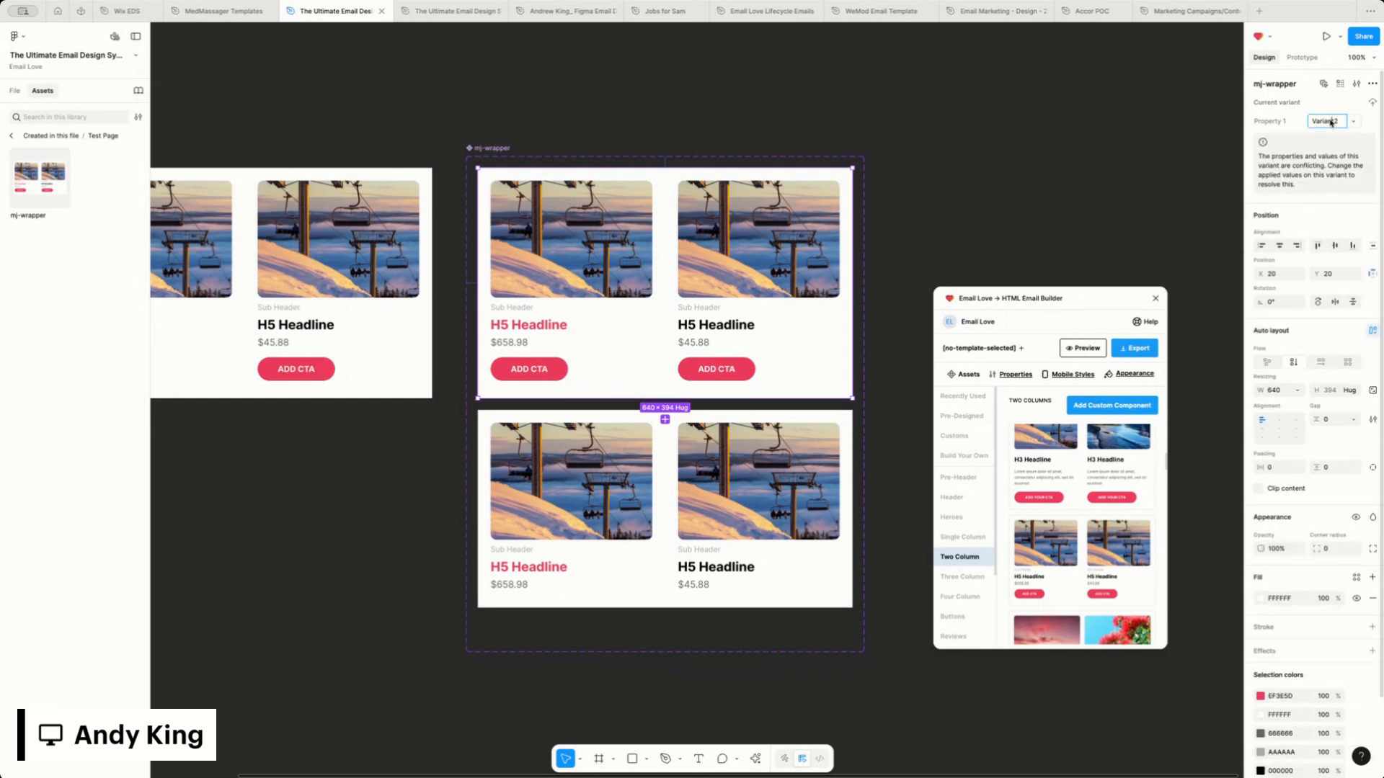
type("Ma")
type("in Compin")
key("BackSpace")
key("BackSpace")
type("on")
key("BackSpace")
key("BackSpace")
key("Return")
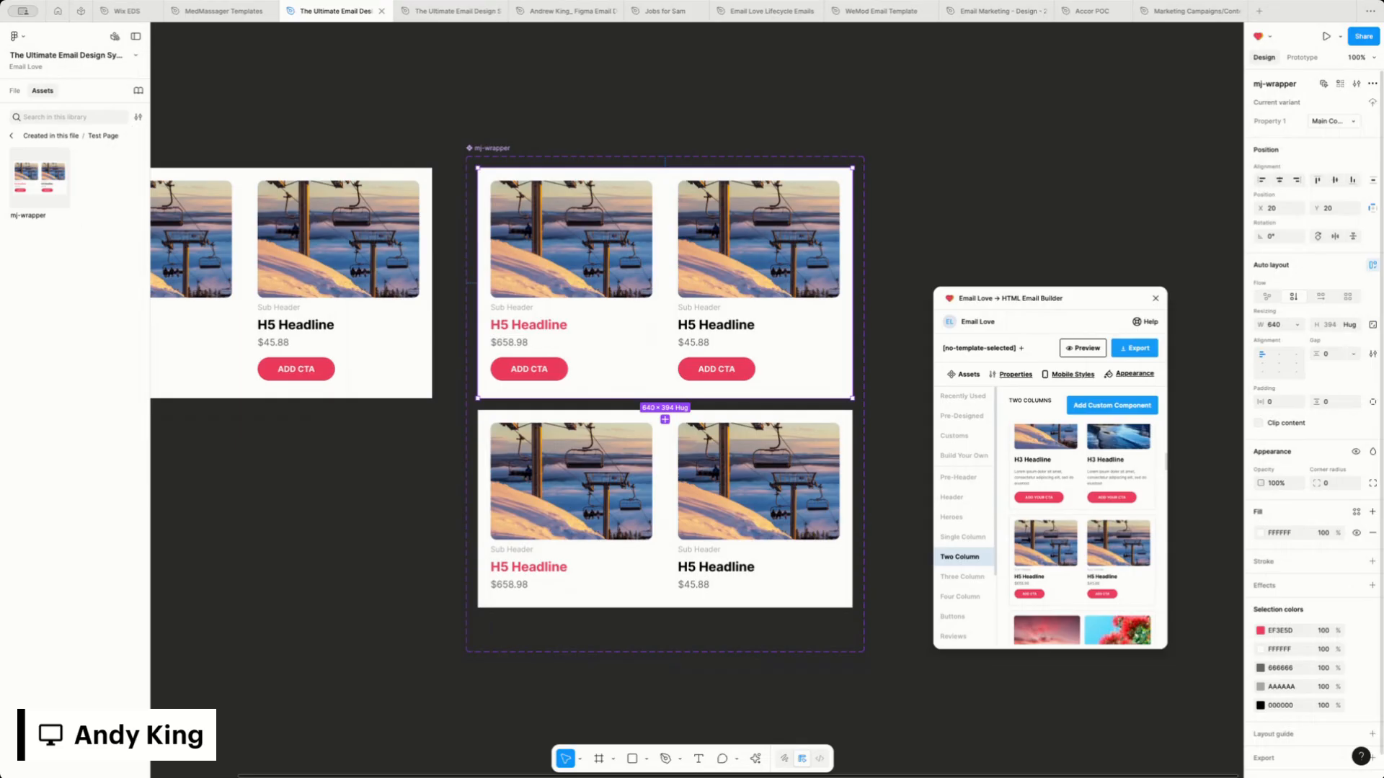
Select the mj-wrapper component set and check its Property 1 options in the asset details
left_click(489, 150)
left_click(40, 177)
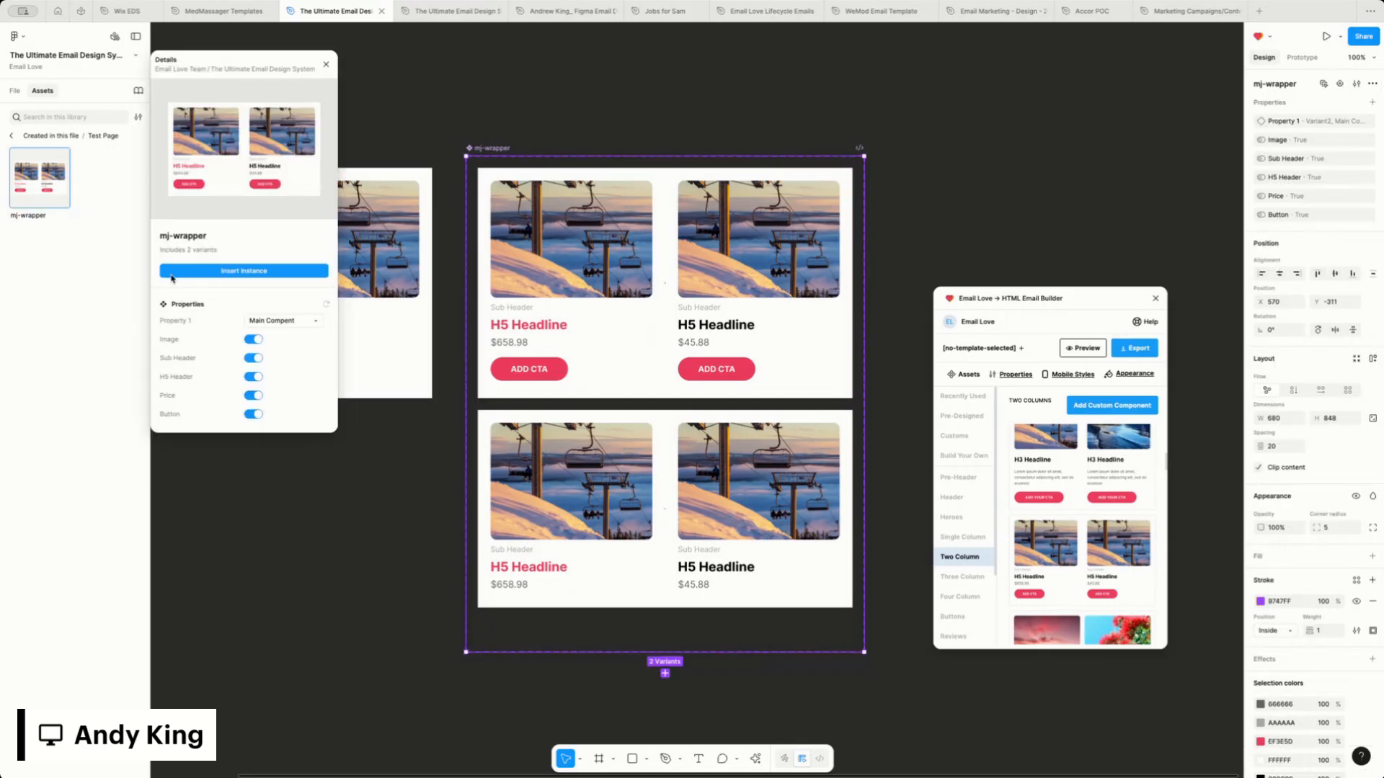
left_click(315, 322)
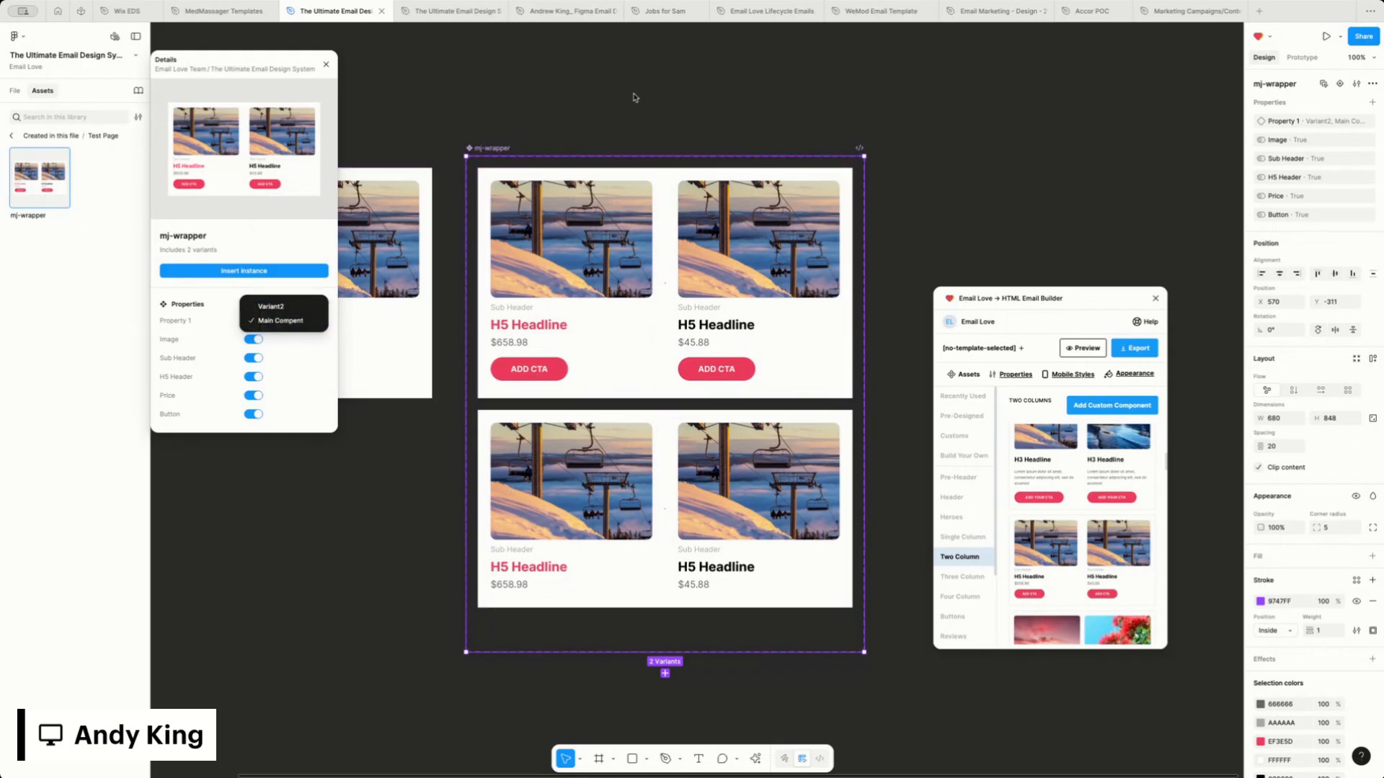
left_click(521, 131)
Rename the component set's Variant2 value of Property 1 to Alternative
left_click(543, 218)
left_click(494, 142)
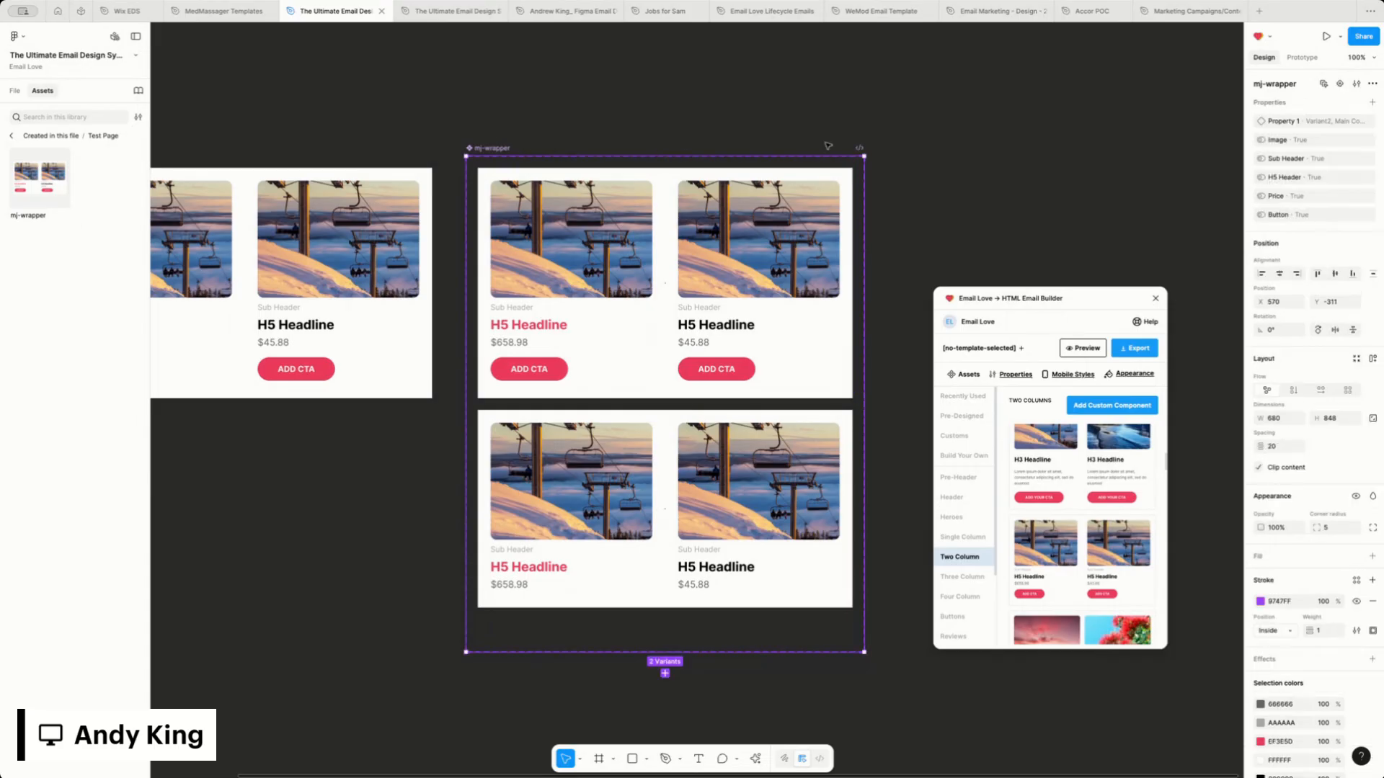
double_click(1323, 122)
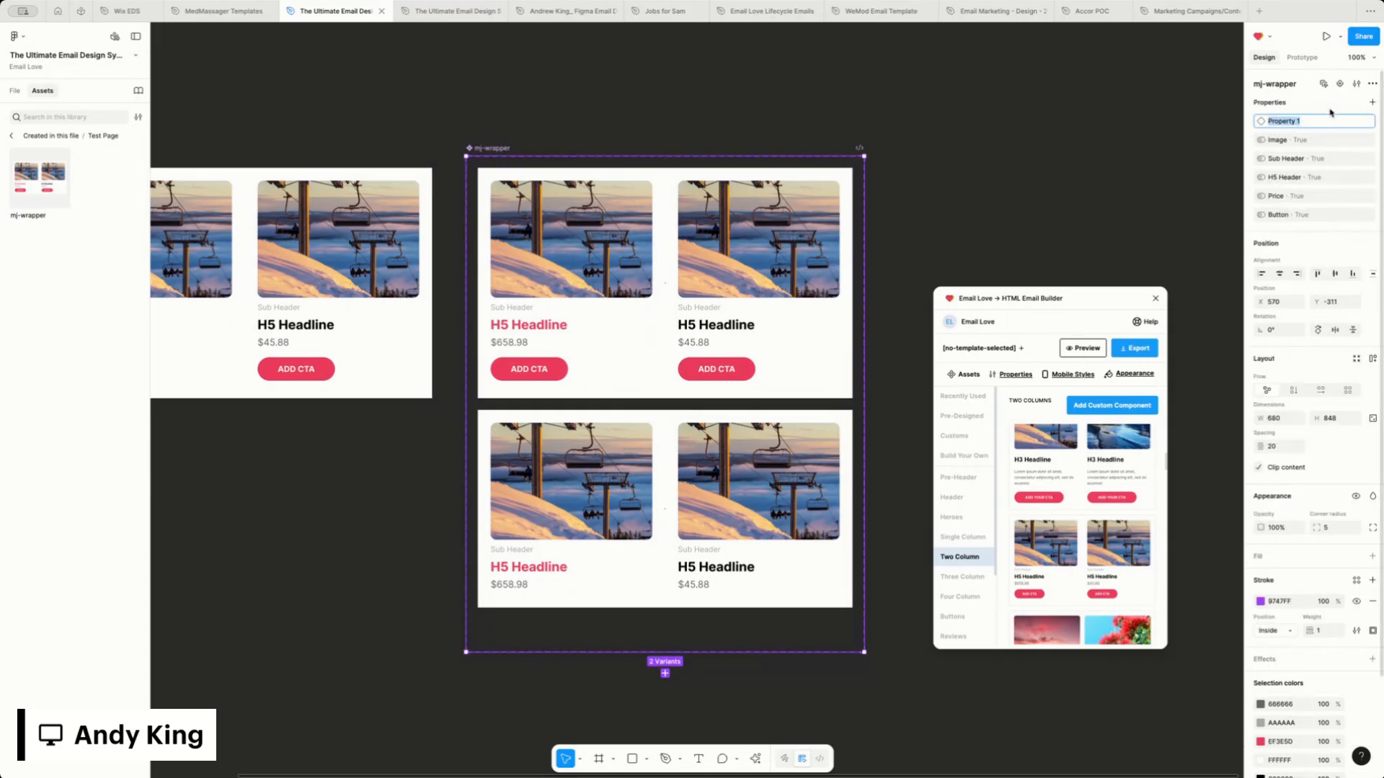
left_click(1372, 103)
left_click(1307, 105)
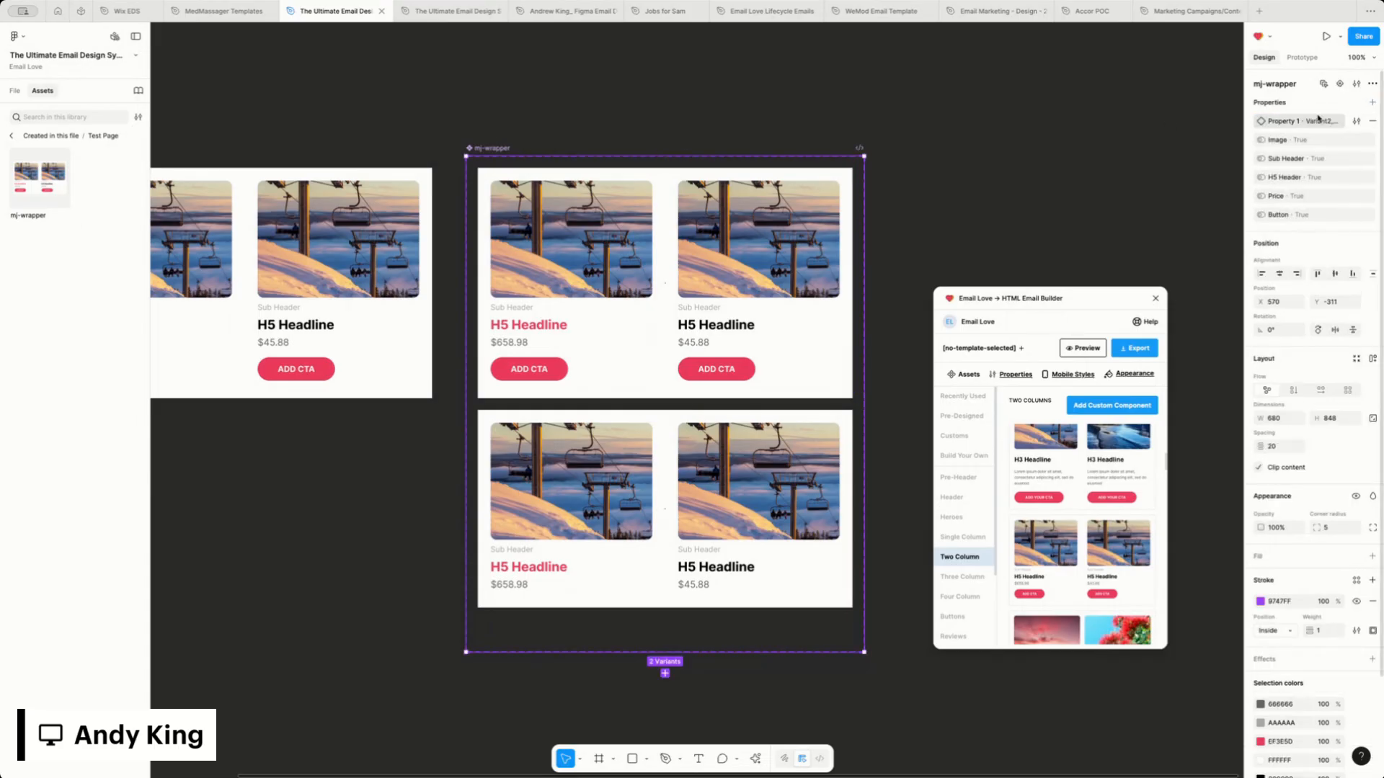
left_click(1356, 122)
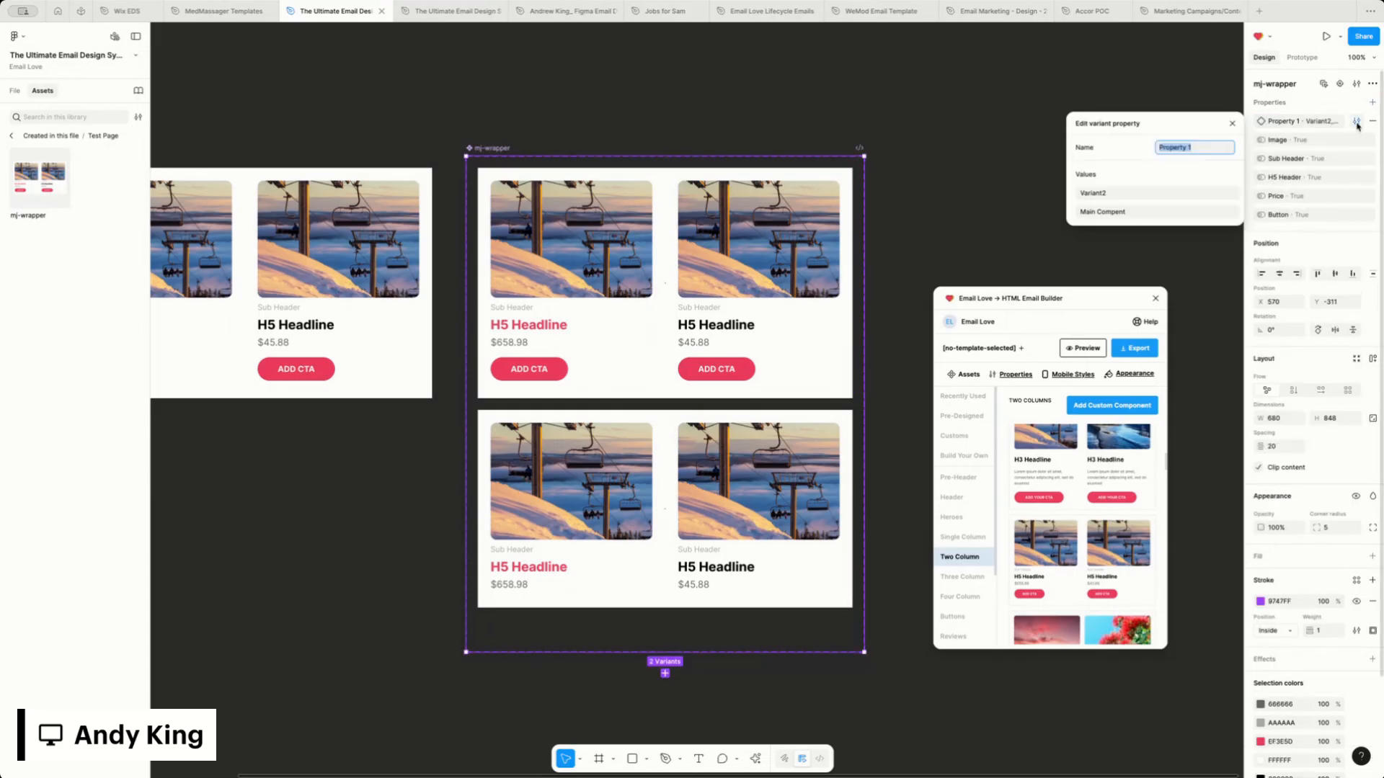
double_click(1107, 196)
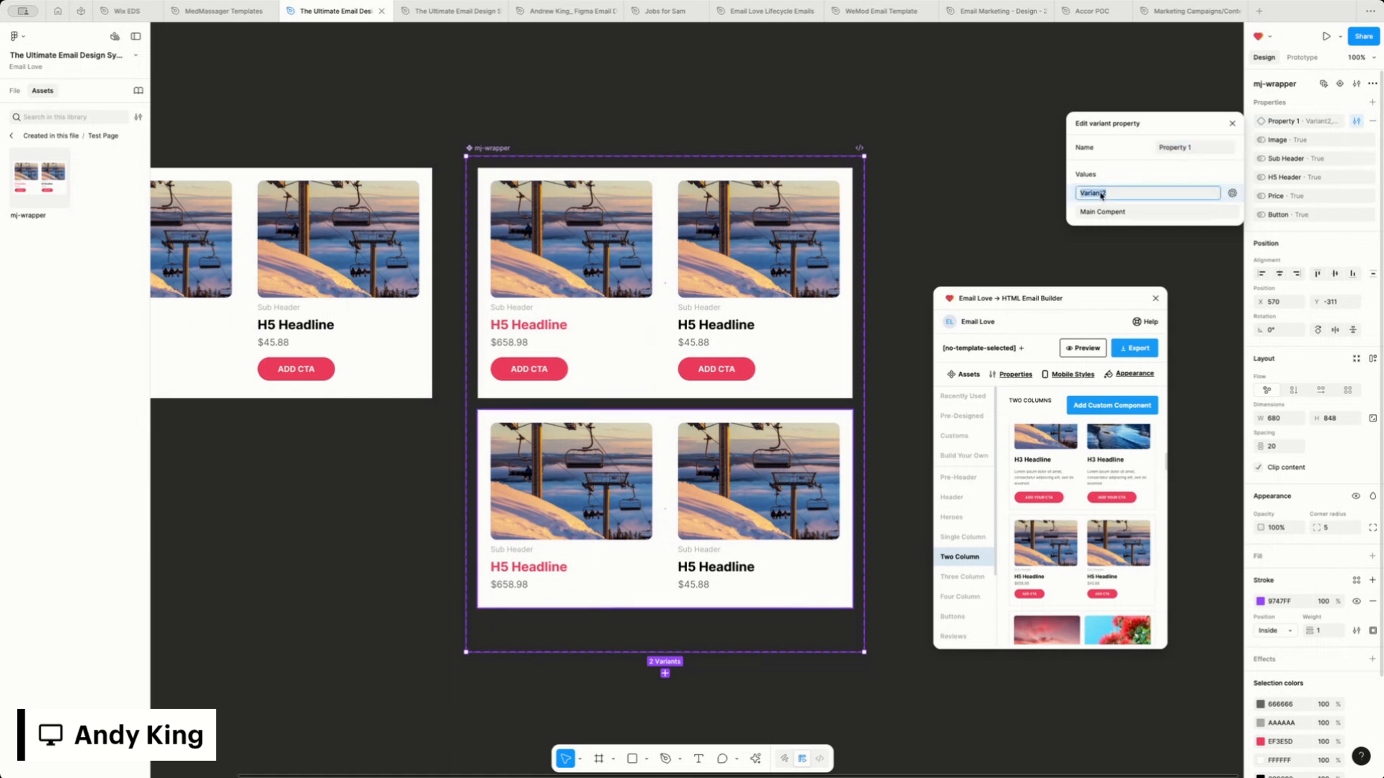
type("Alternative")
left_click(1232, 124)
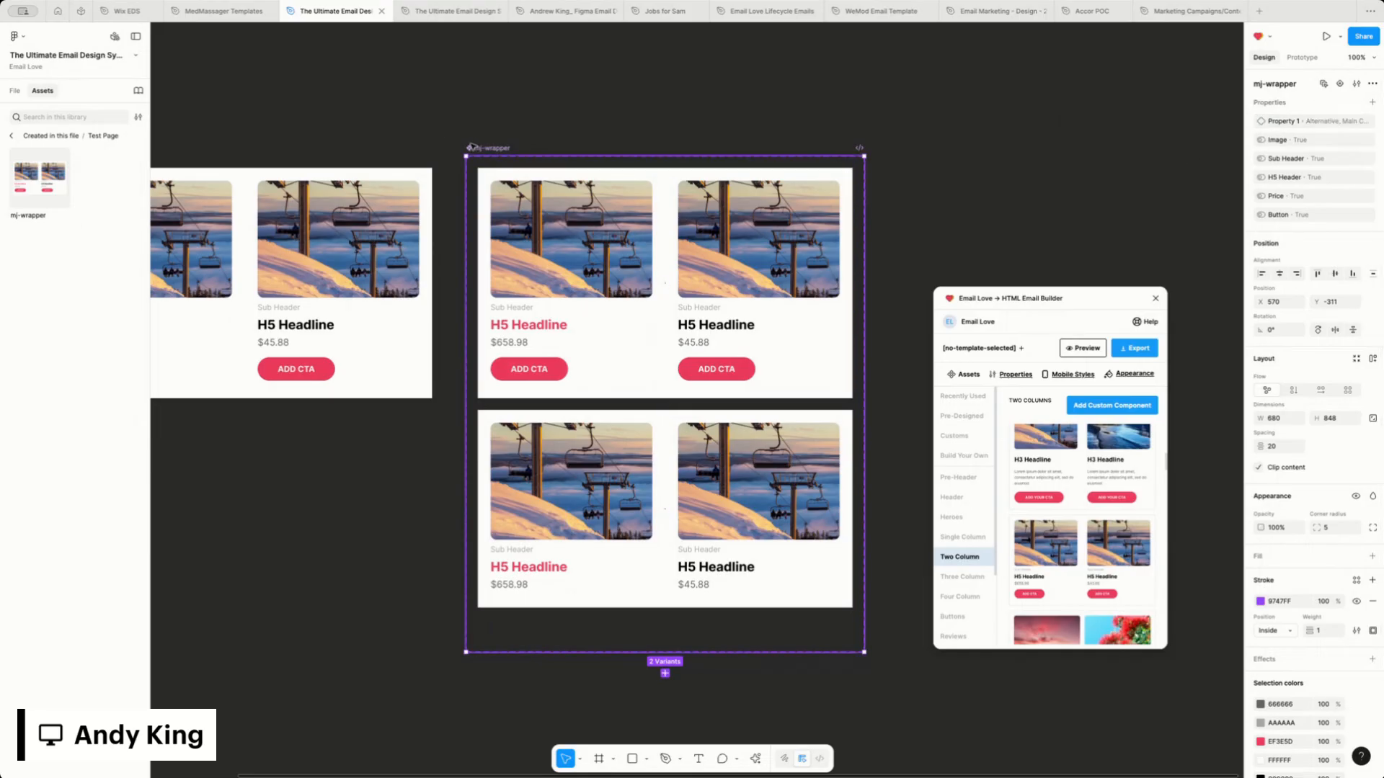
Rename the component set's variant property Property 1 to Variants
left_click(1356, 121)
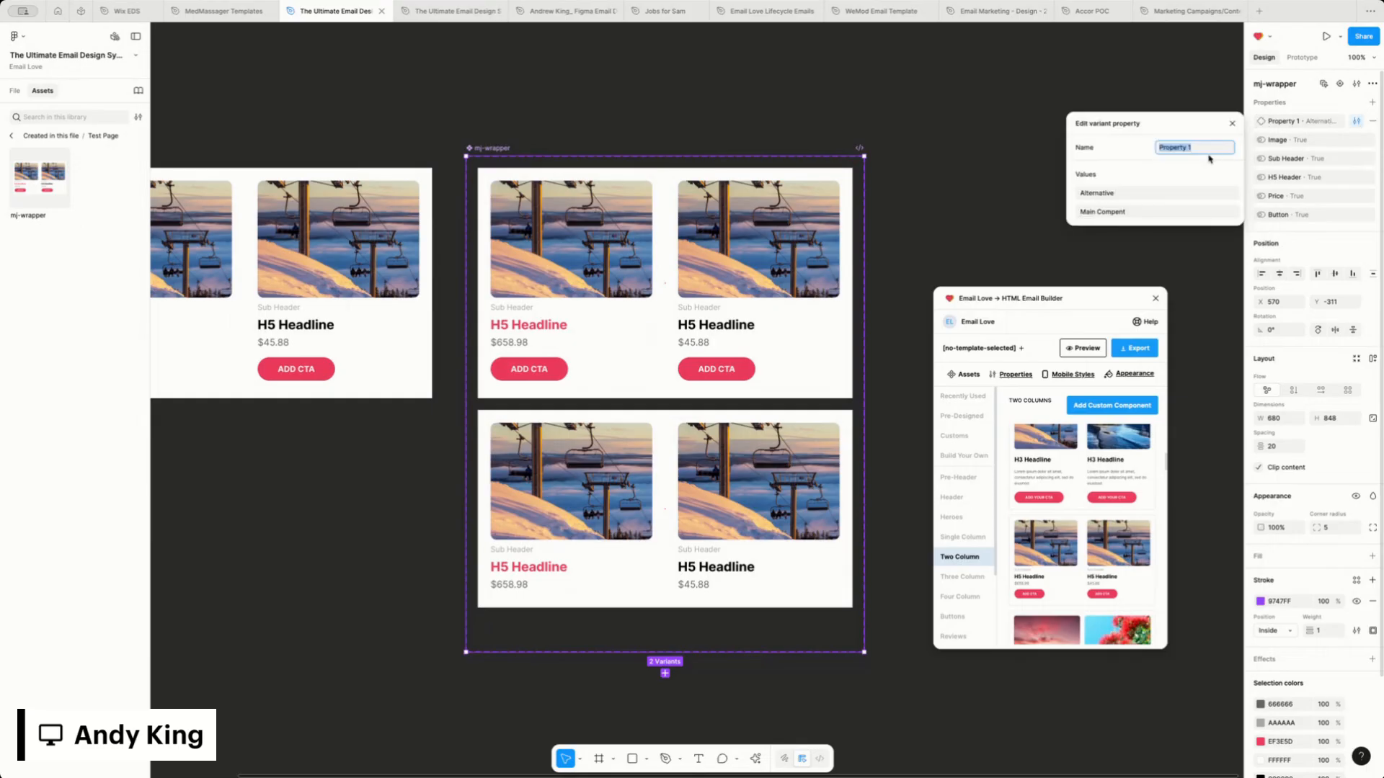
type("Variants")
key("Return")
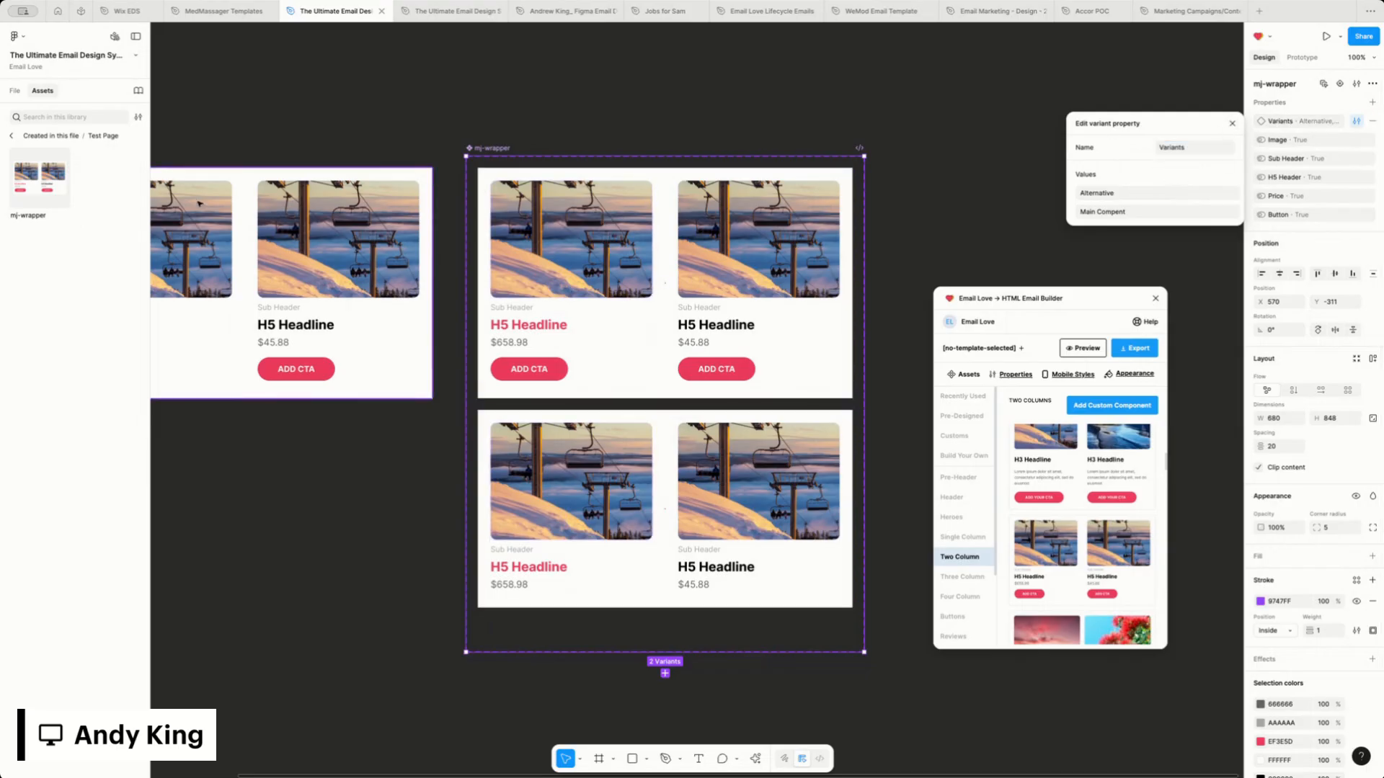
Preview the mj-wrapper asset's Variants options, and switch its Sub Header and H5 Header properties off and on
left_click(26, 192)
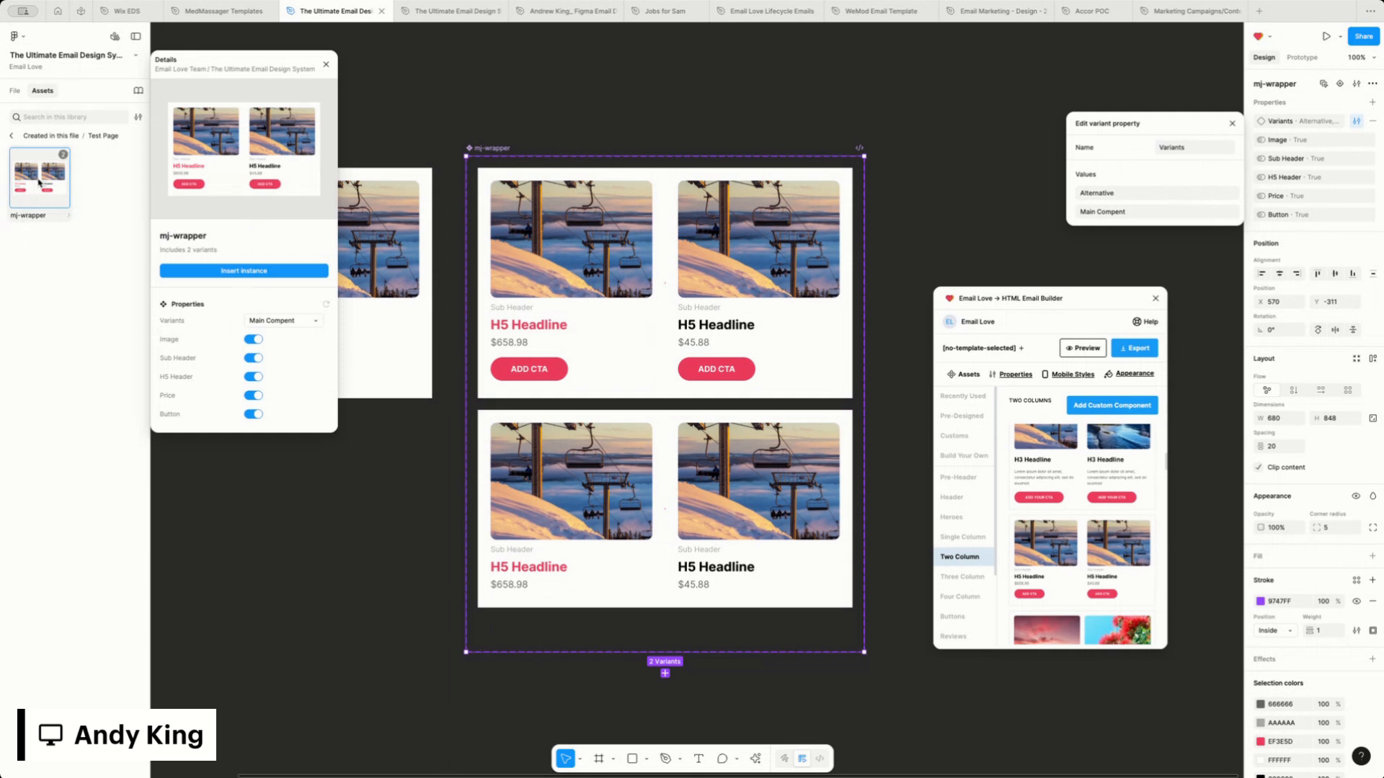
left_click(283, 327)
left_click(283, 320)
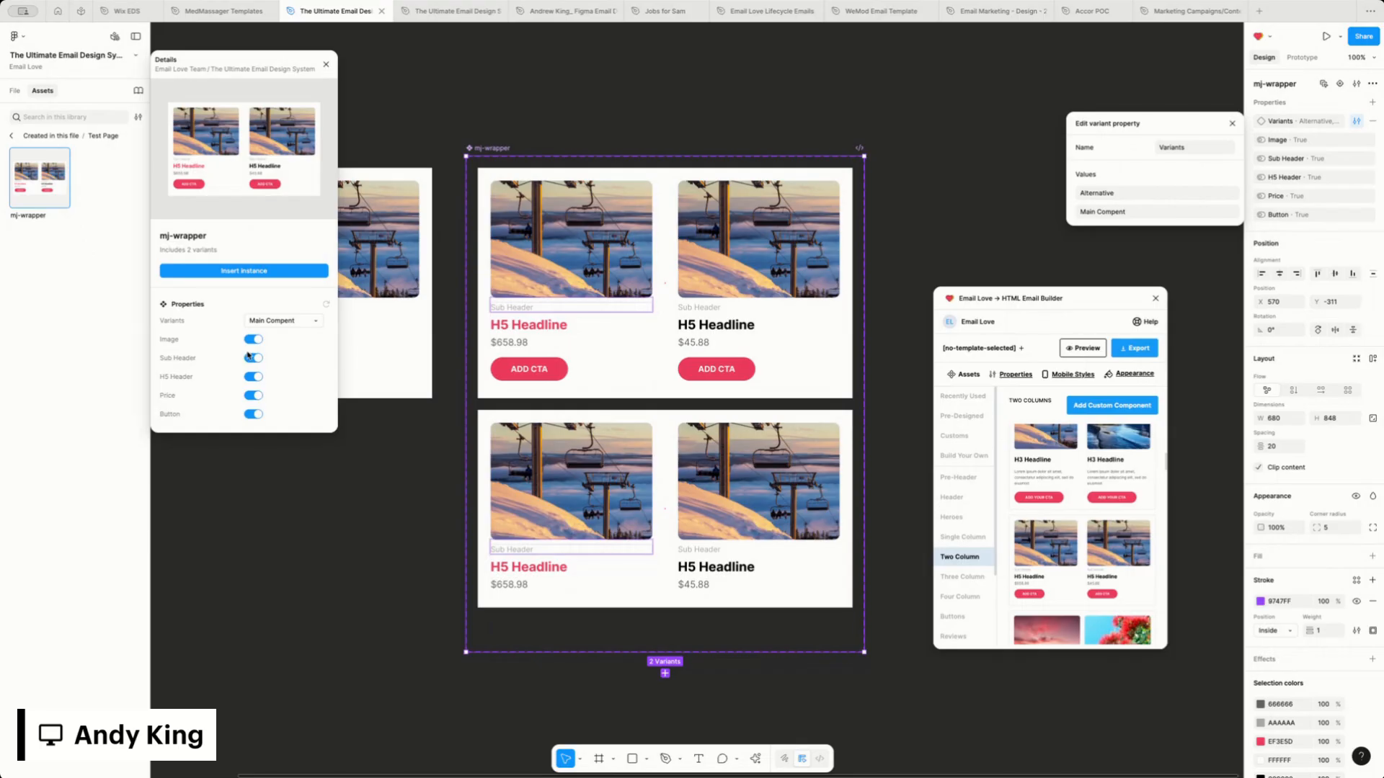
left_click(253, 359)
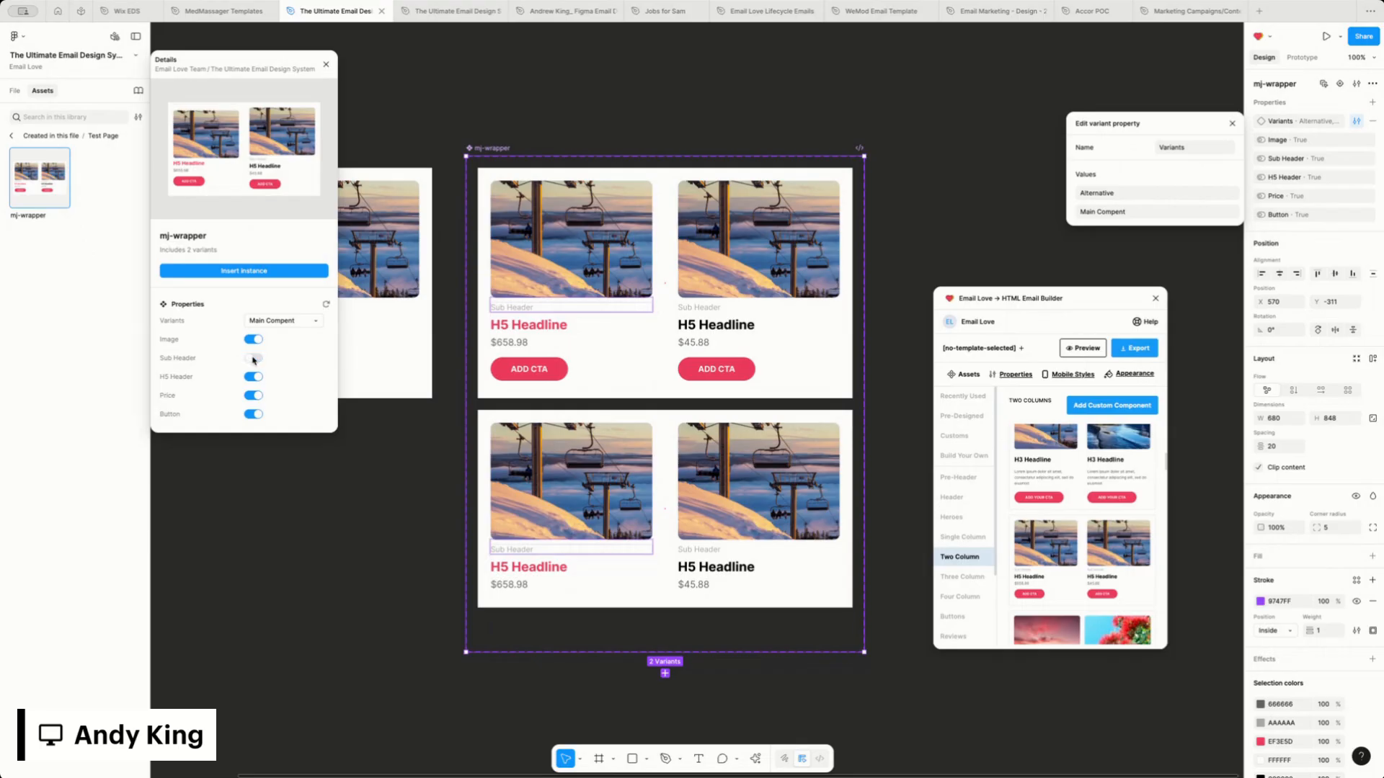
left_click(253, 359)
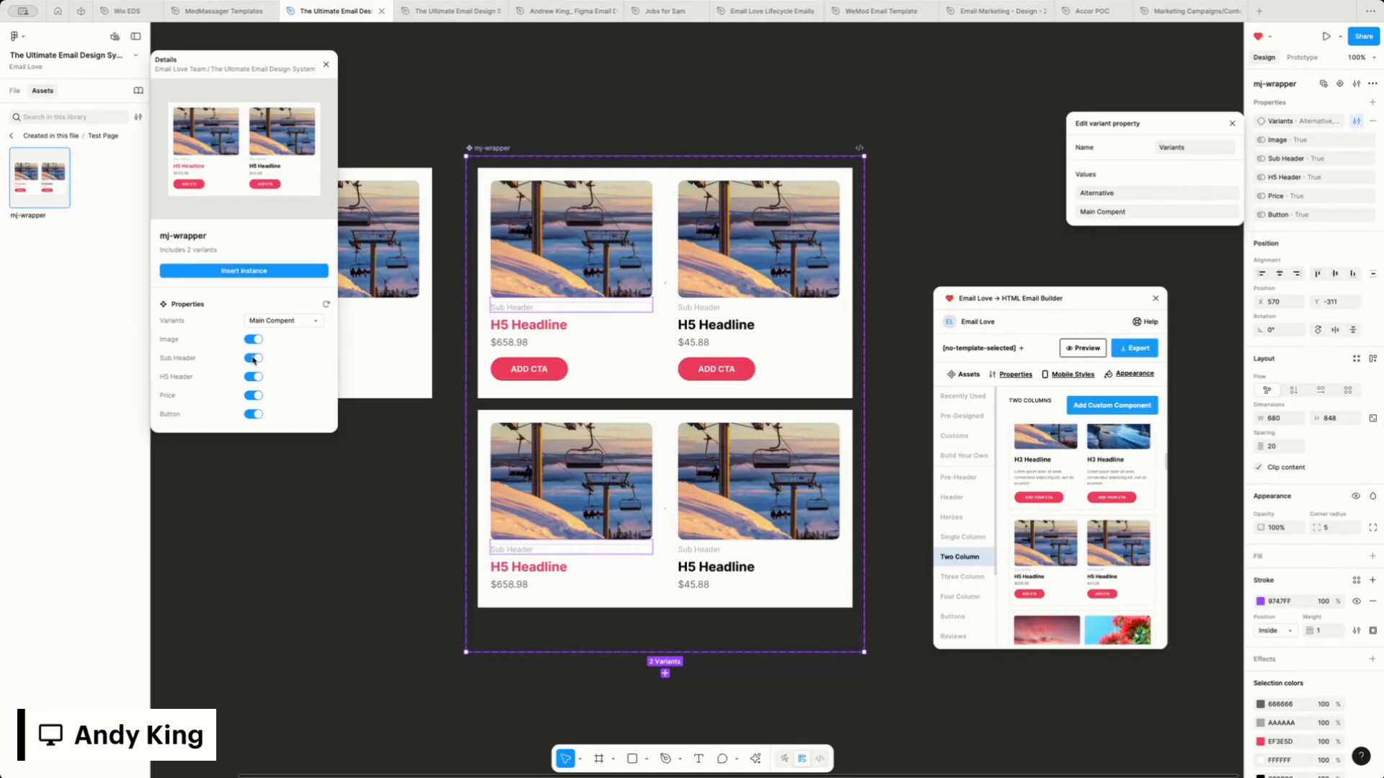
left_click(251, 271)
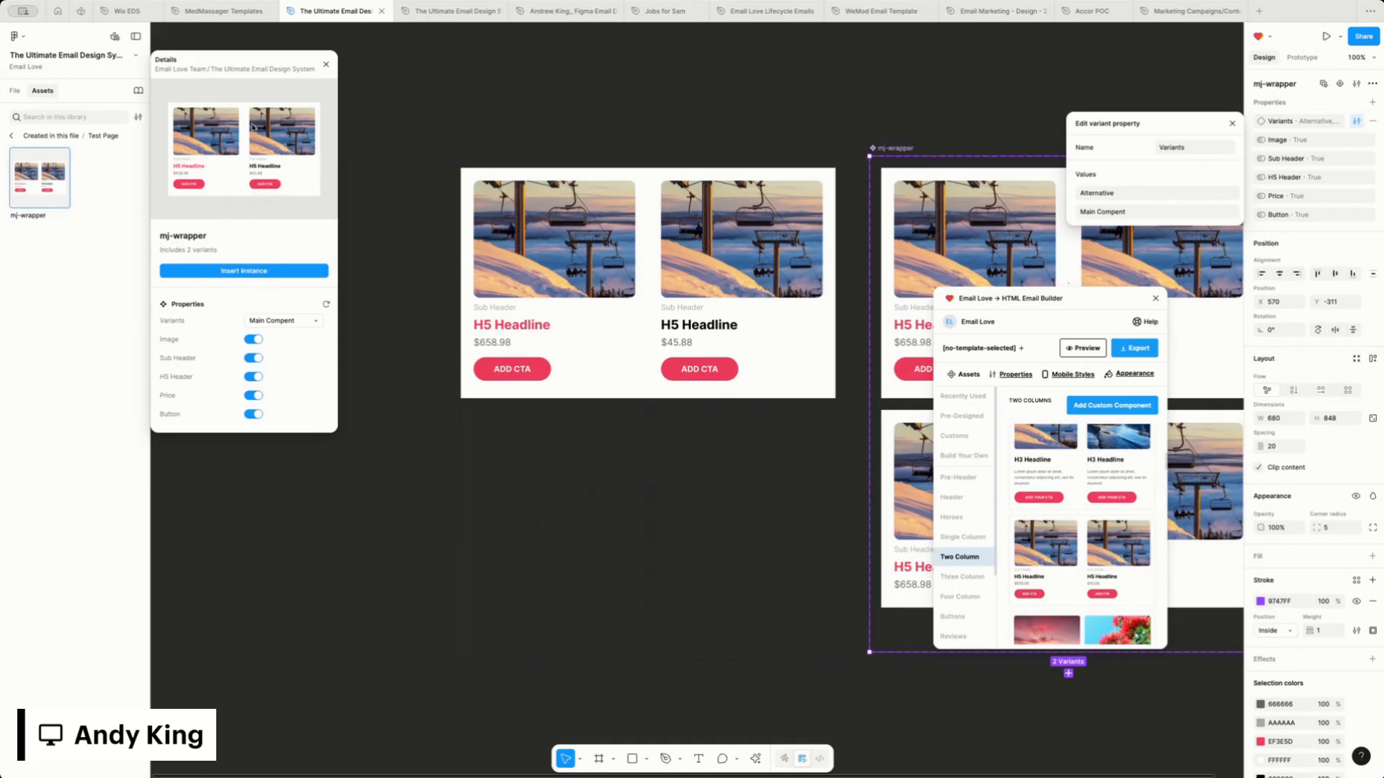
left_click(254, 380)
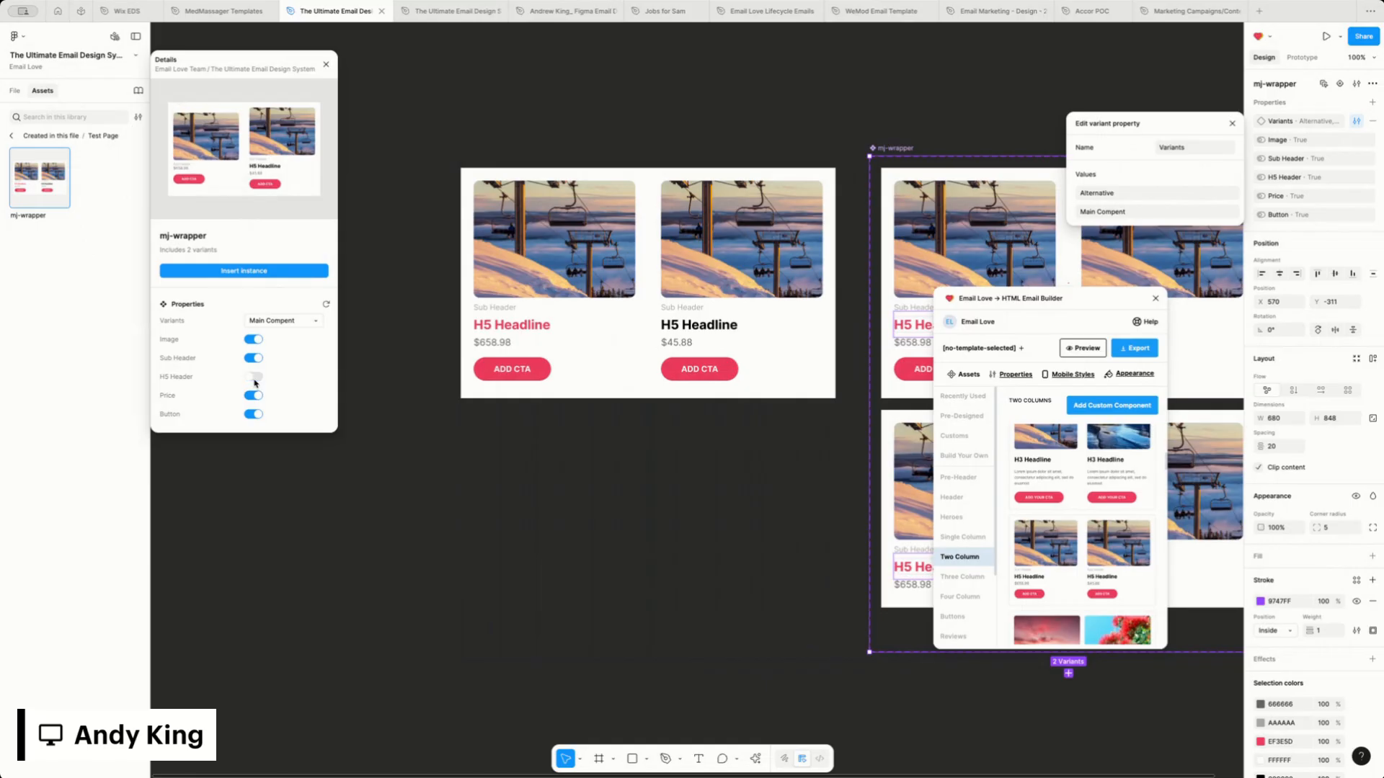
left_click(254, 379)
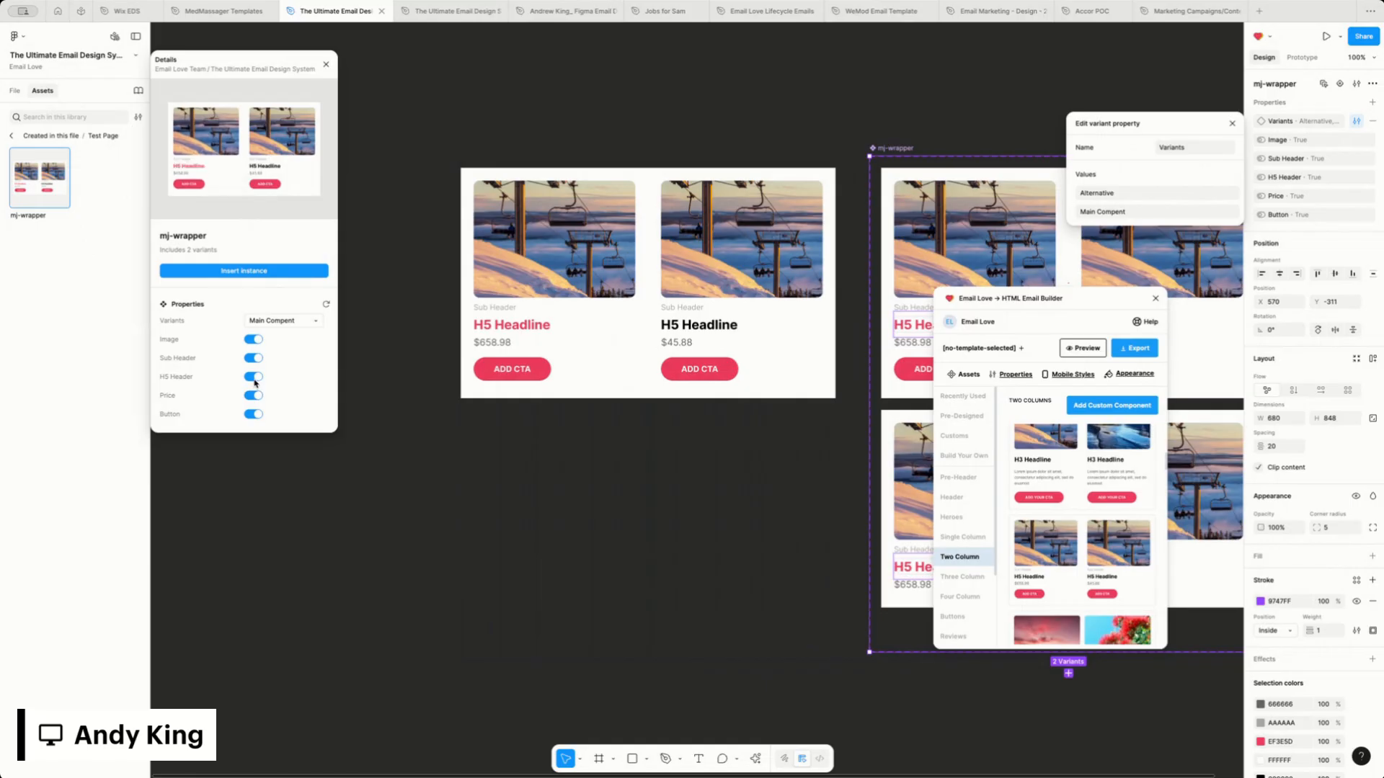
Insert an instance of mj-wrapper's Alternative variant and place it below the existing instance
left_click(302, 322)
left_click(292, 309)
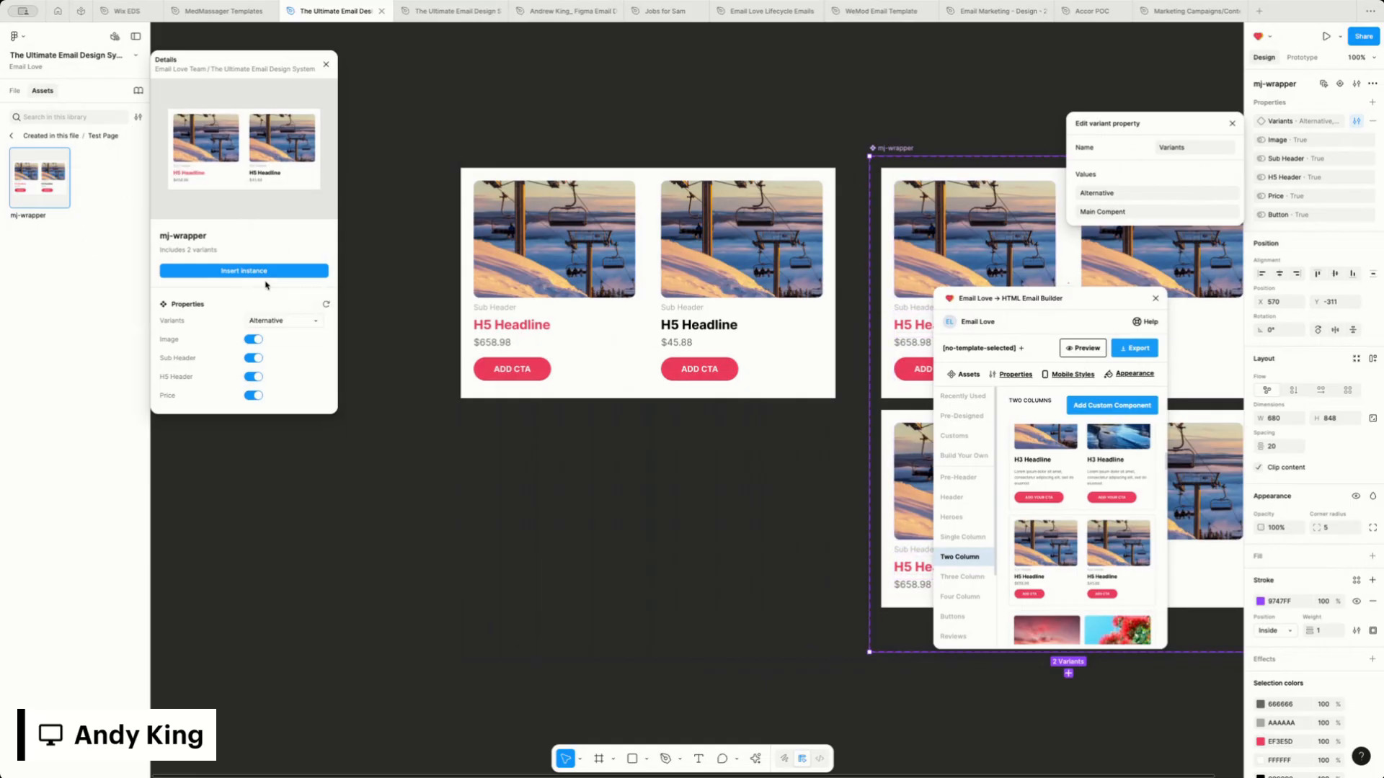
left_click(231, 272)
left_click_drag(614, 353, 500, 493)
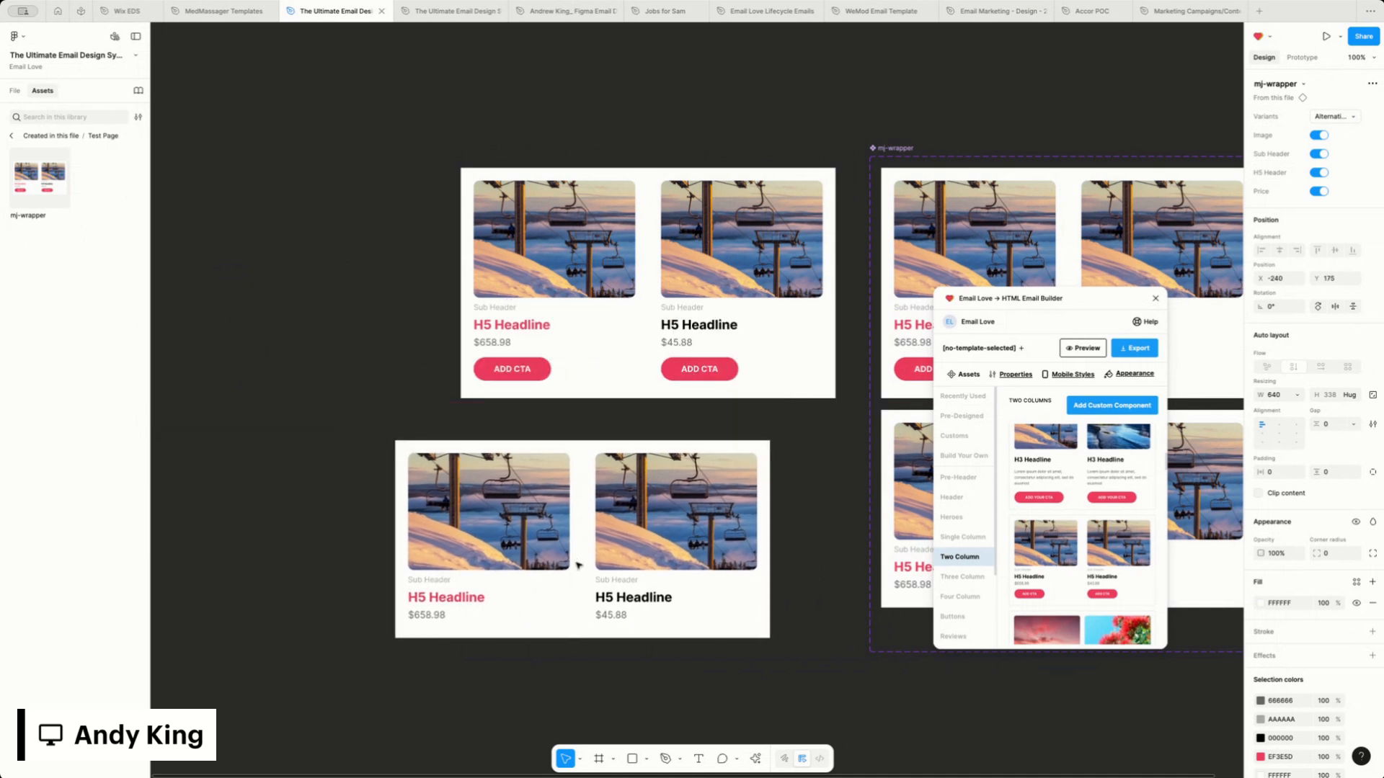
Create a new email template frame with the Email Love plugin
scroll(558, 510, "down", 2)
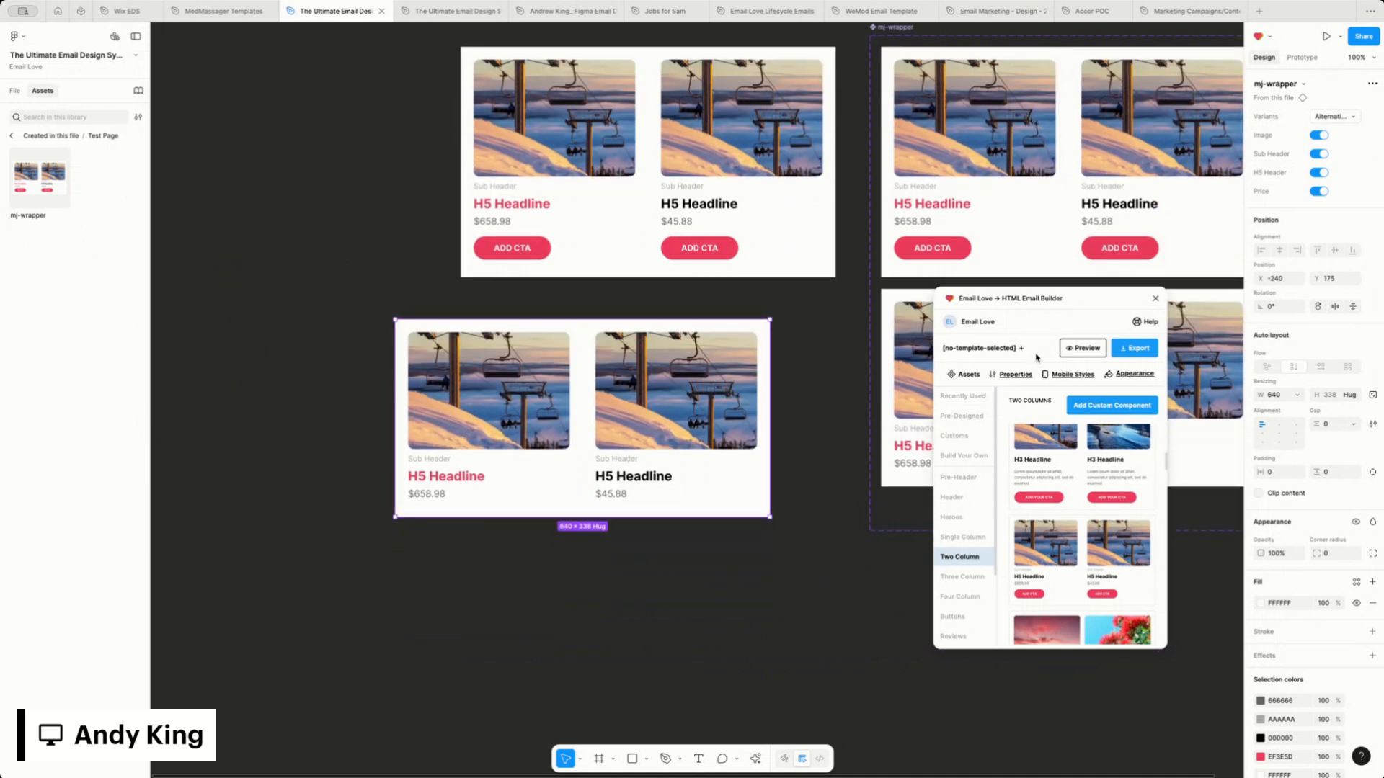
left_click(984, 348)
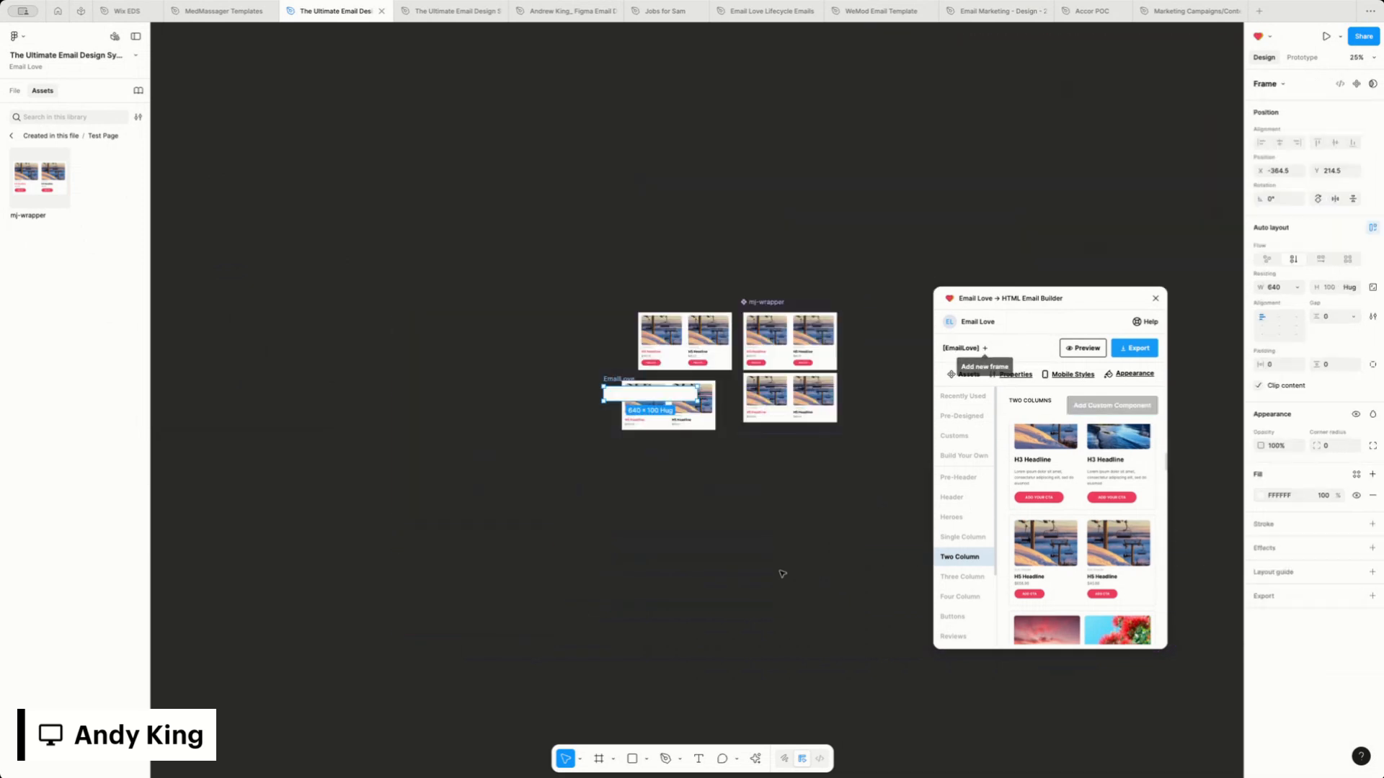
Move the new template frame clear of the components and place the Alternative instance inside it
left_click_drag(656, 395, 501, 365)
left_click(649, 406)
left_click_drag(649, 406, 479, 364)
left_click(473, 351)
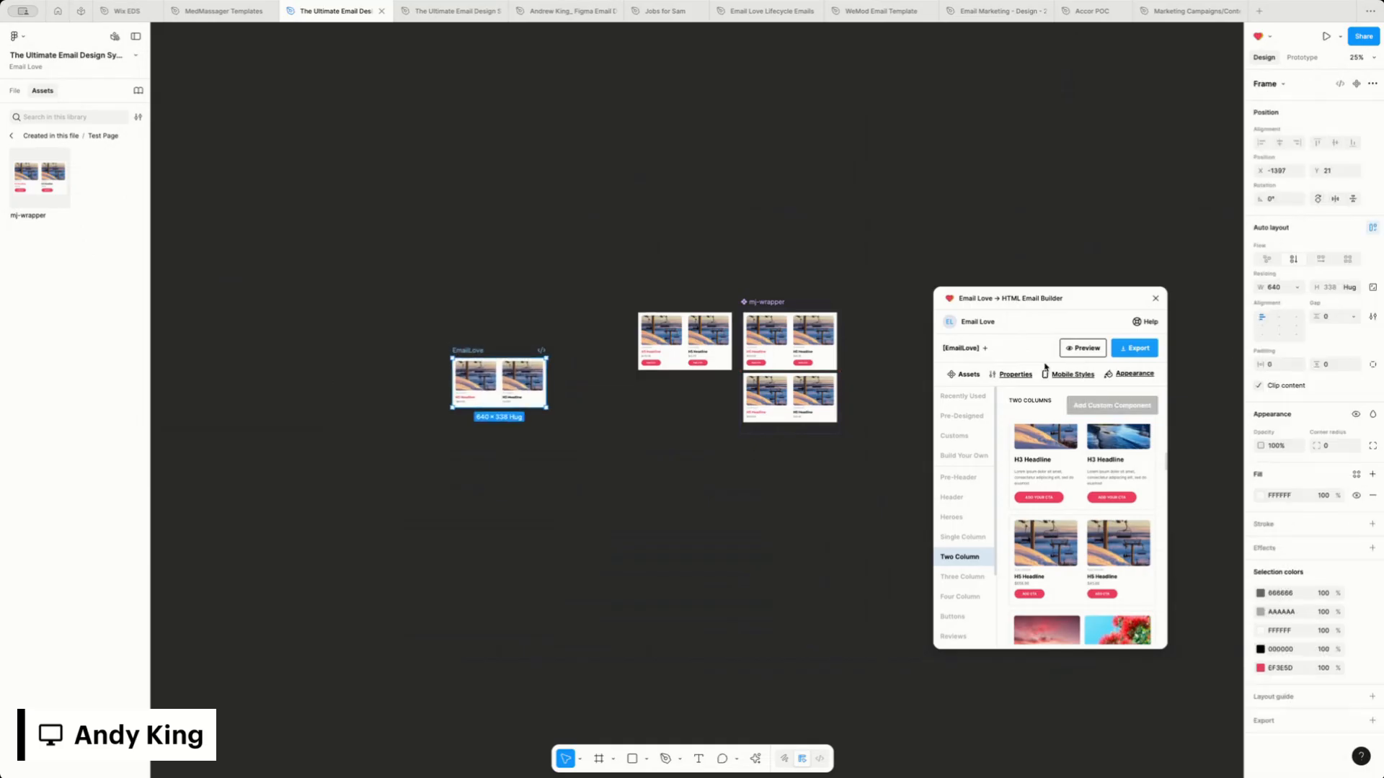
left_click(629, 505)
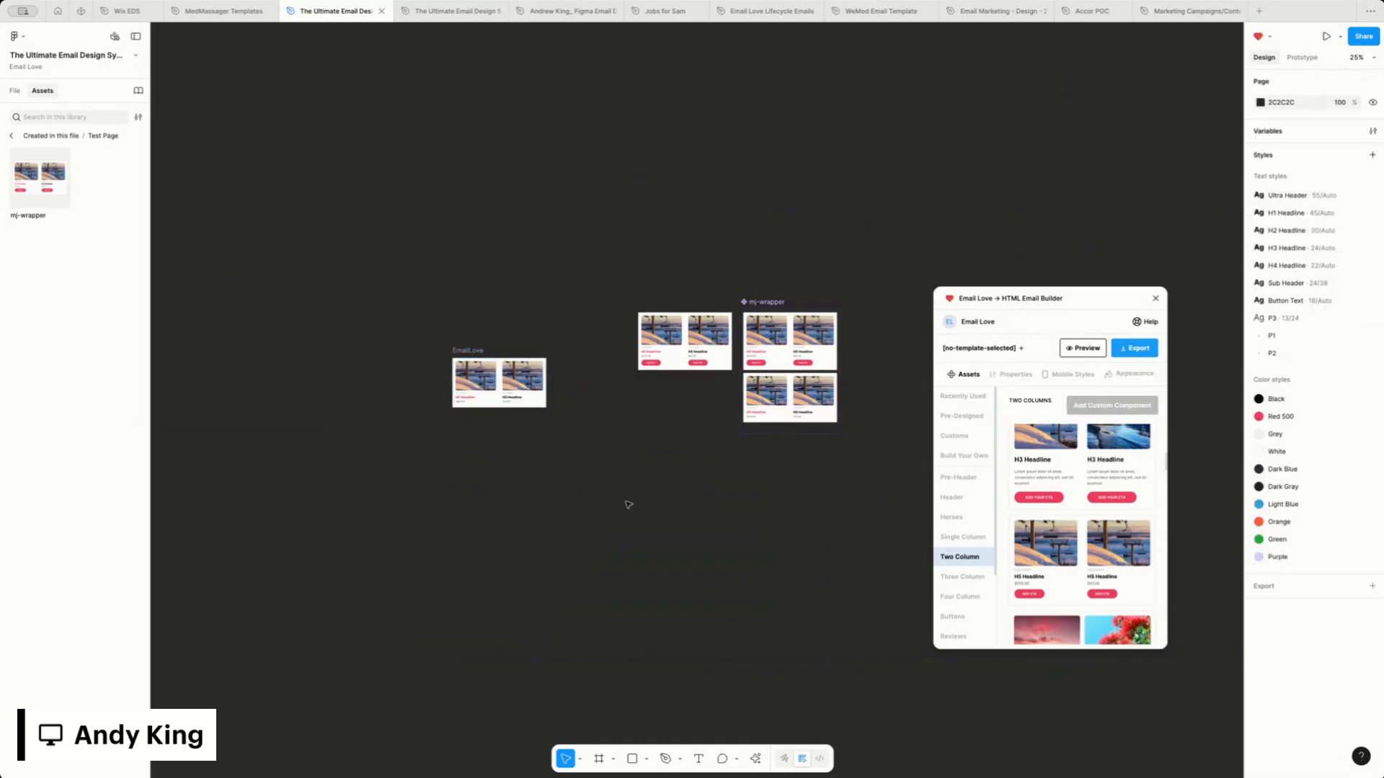
Reposition the filled EmailLove template frame below the standalone mj-wrapper instance, at X -397, Y 521
key("ctrl+equal")
left_click_drag(233, 392, 525, 536)
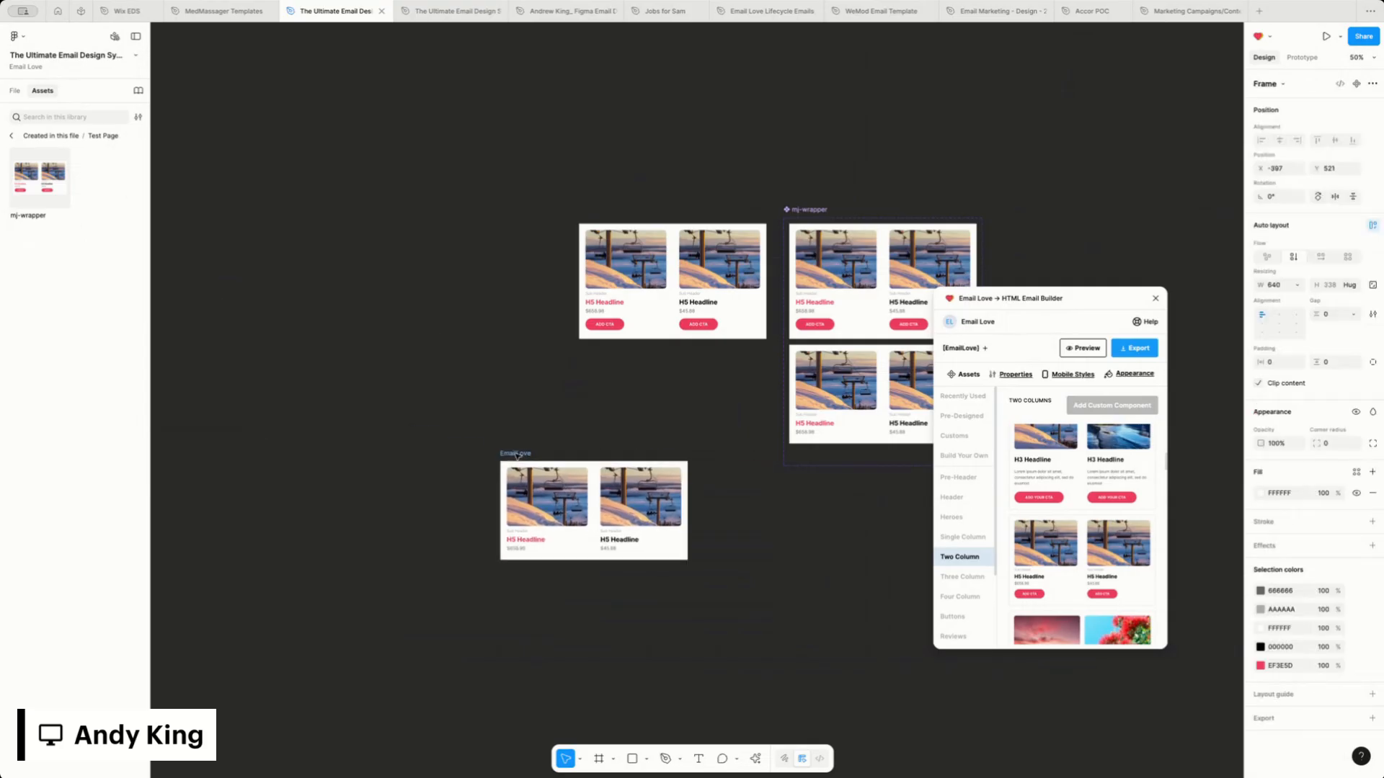
scroll(534, 539, "down", 2)
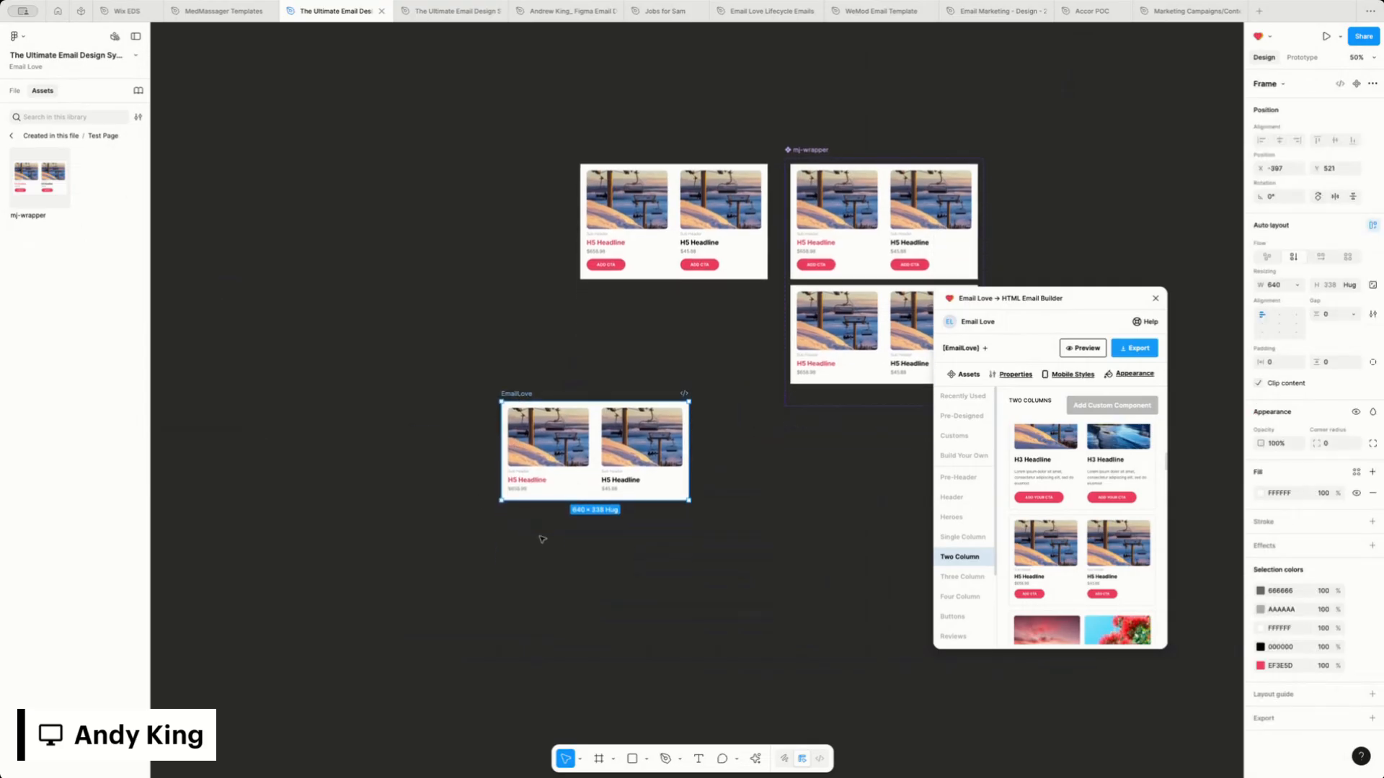
left_click(544, 538)
key("ctrl+equal")
scroll(544, 537, "left", 2)
left_click(414, 463)
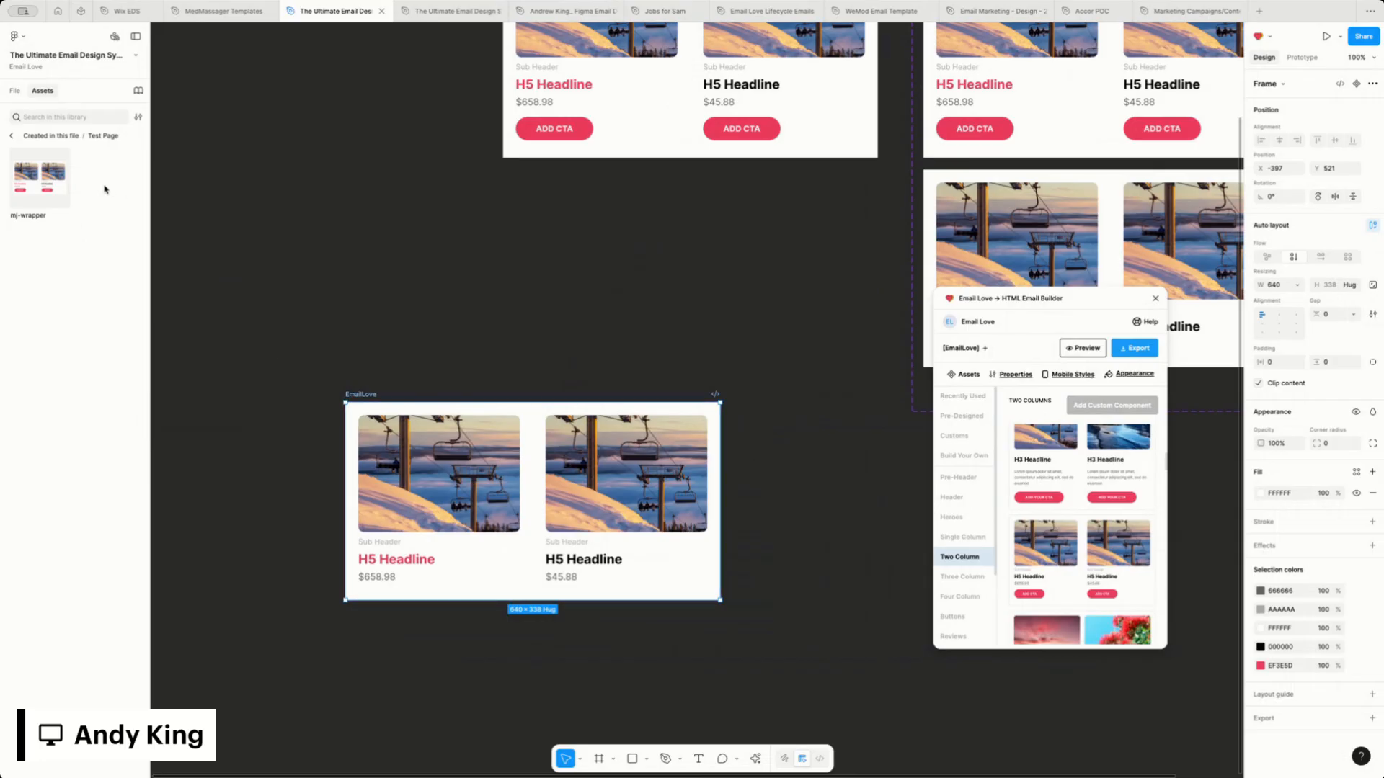
Open the Email Love Figma Plugin Components page and inspect the component properties of Hero Section 1
left_click(11, 135)
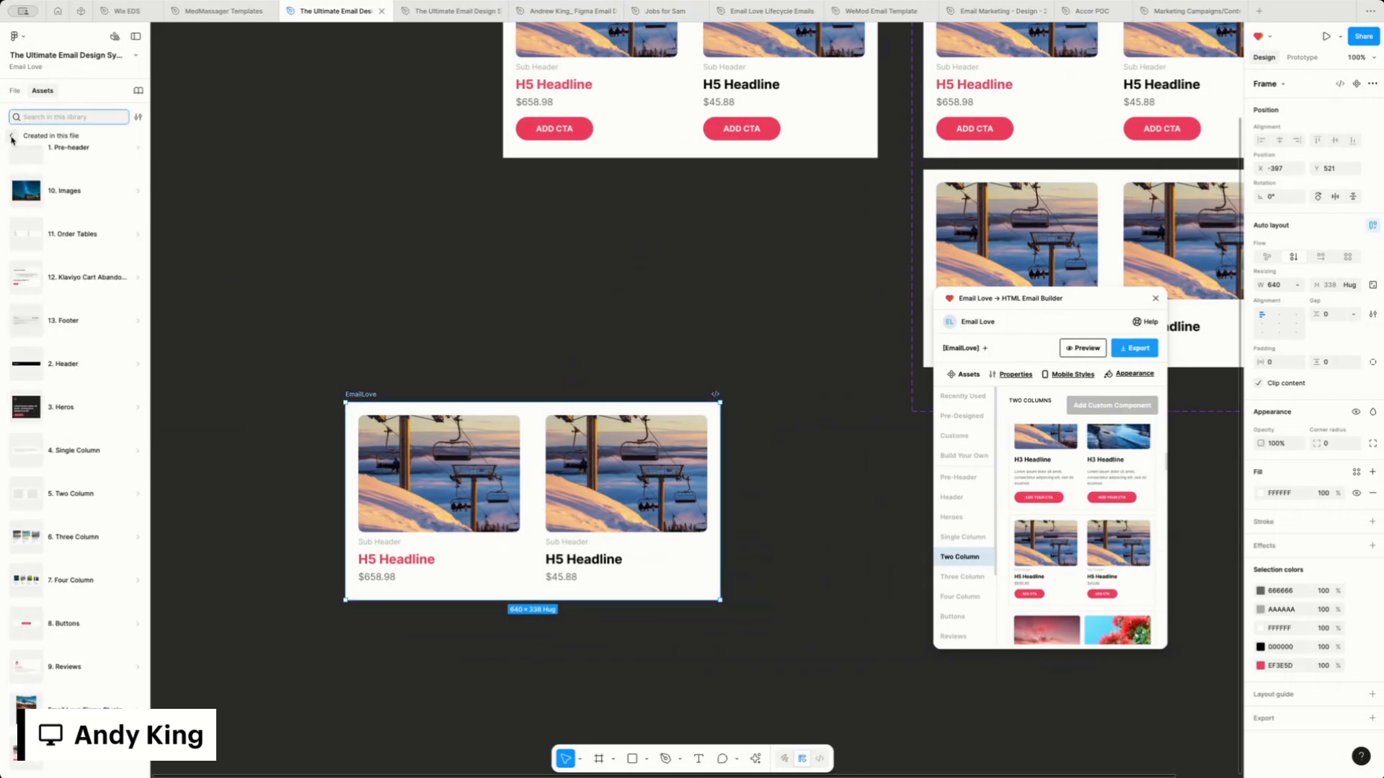
left_click(12, 135)
left_click(15, 91)
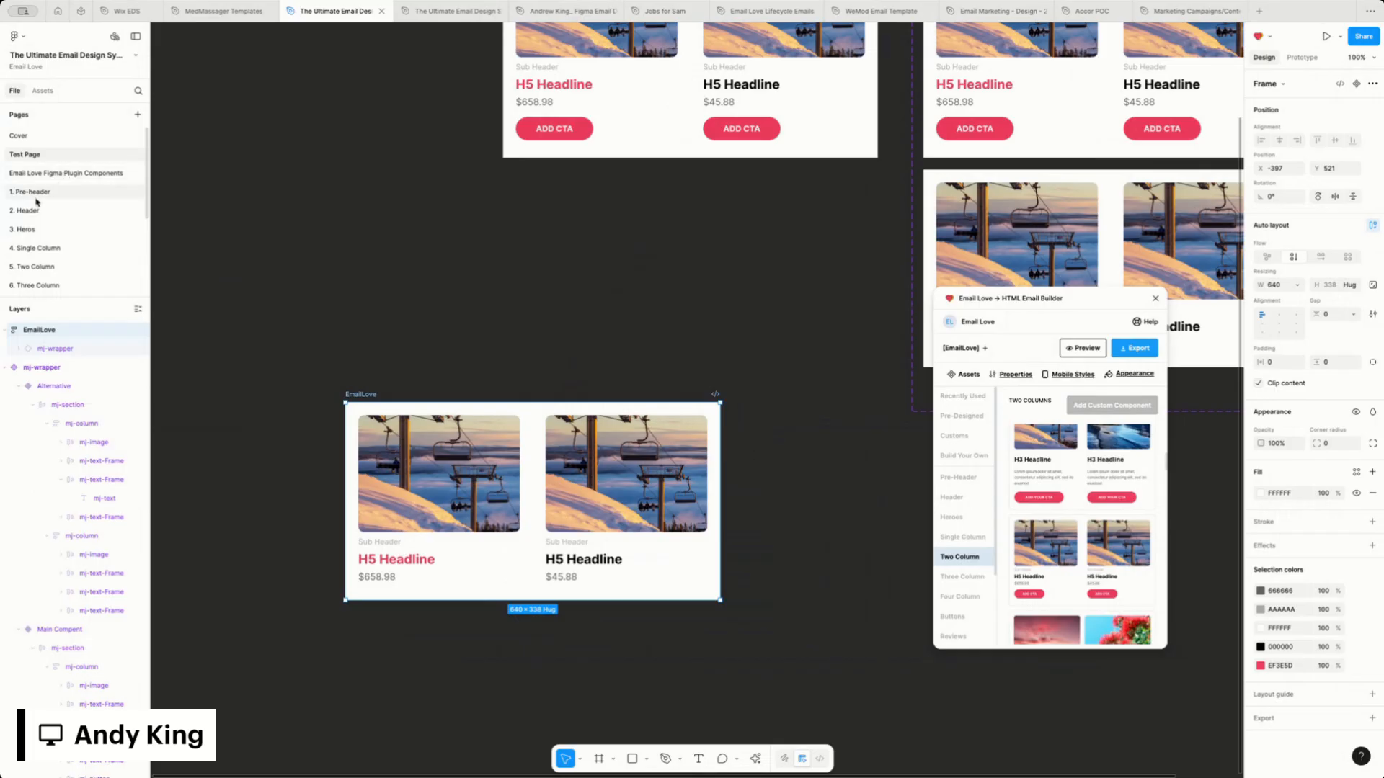
left_click(51, 179)
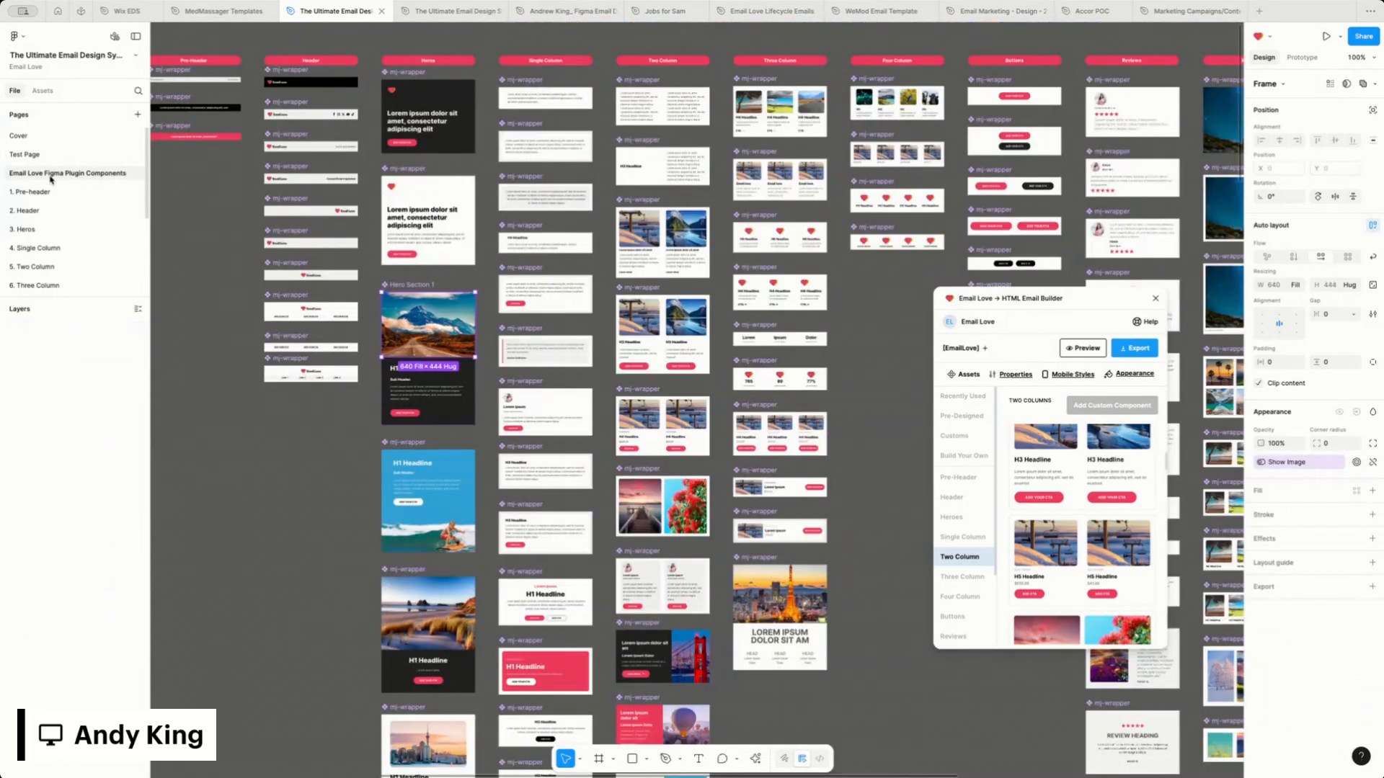
left_click(240, 464)
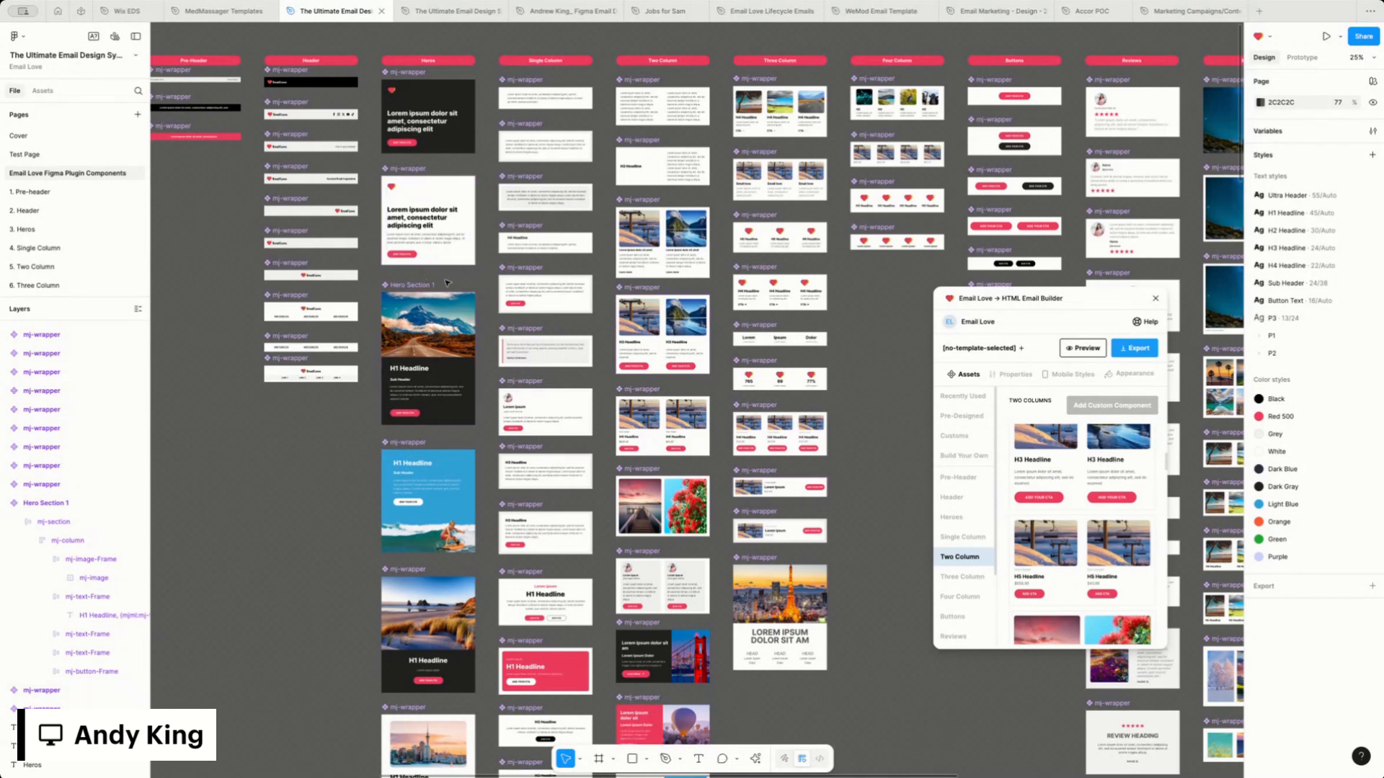
left_click(405, 286)
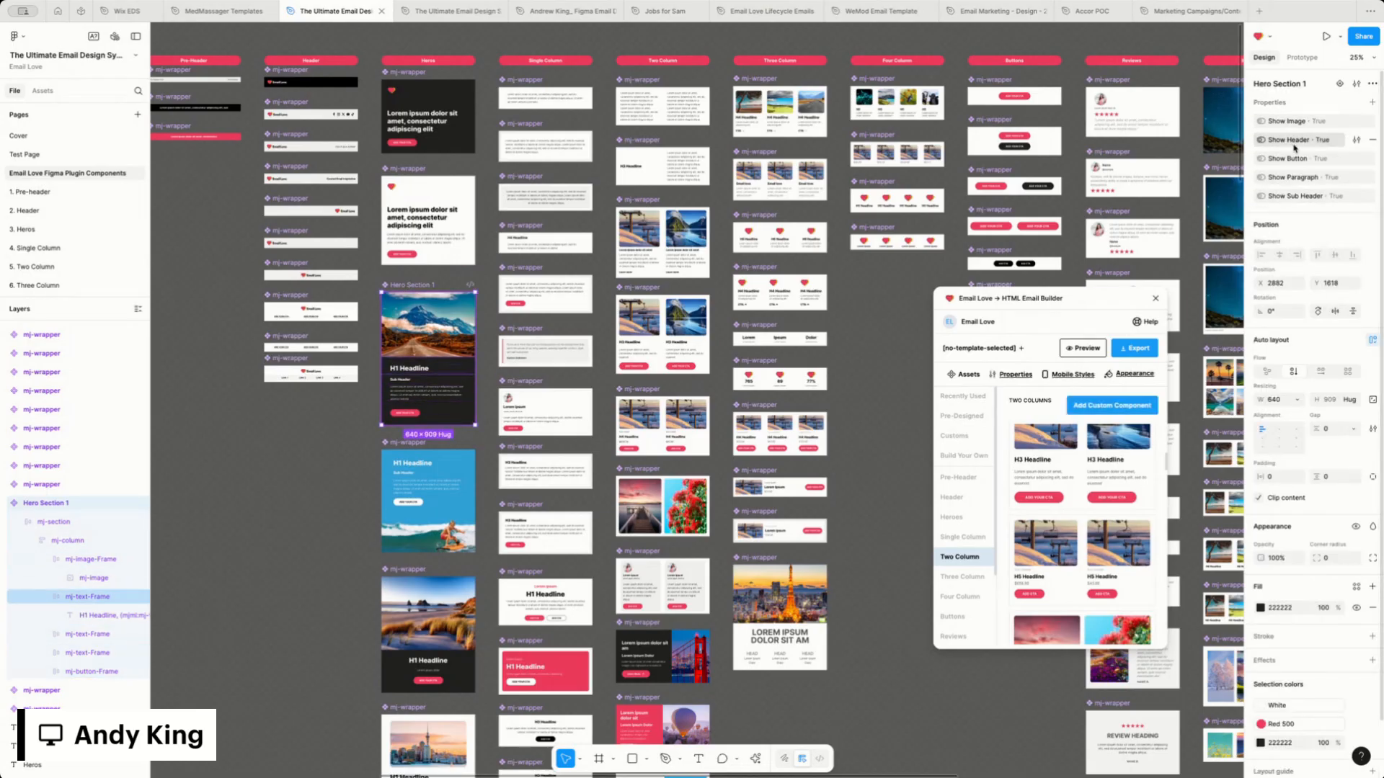
Review the component pages 2. Header, 3. Heros, 4. Single Column and 8. Buttons
left_click(33, 211)
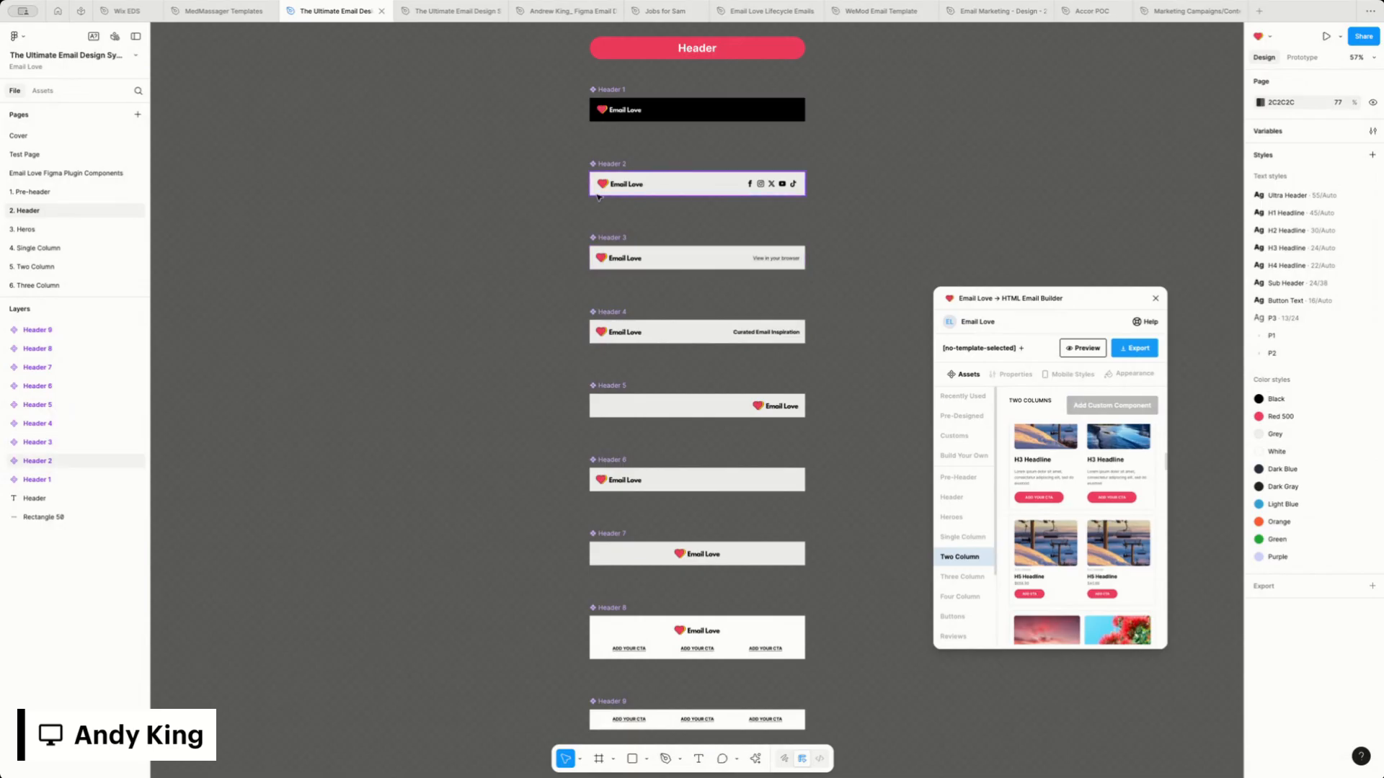
scroll(553, 227, "up", 1)
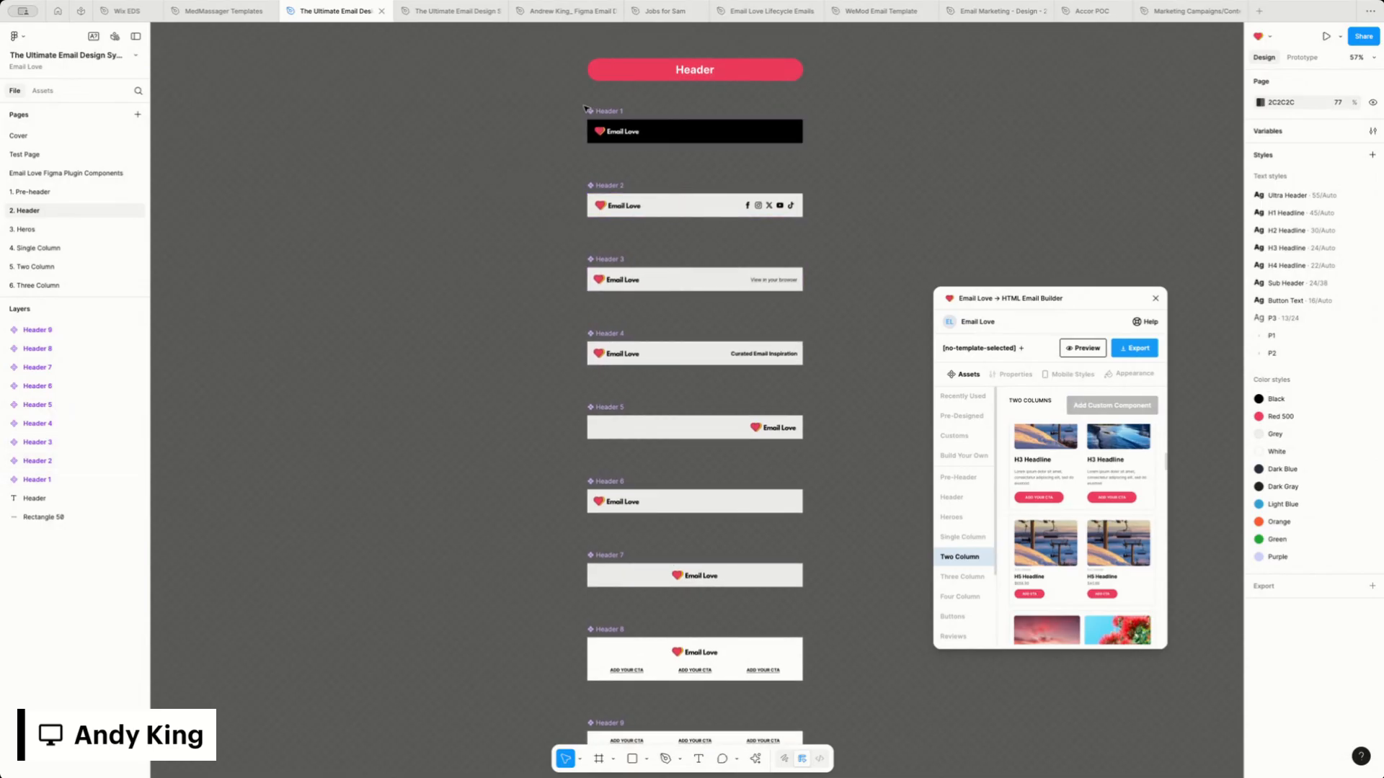
left_click(26, 229)
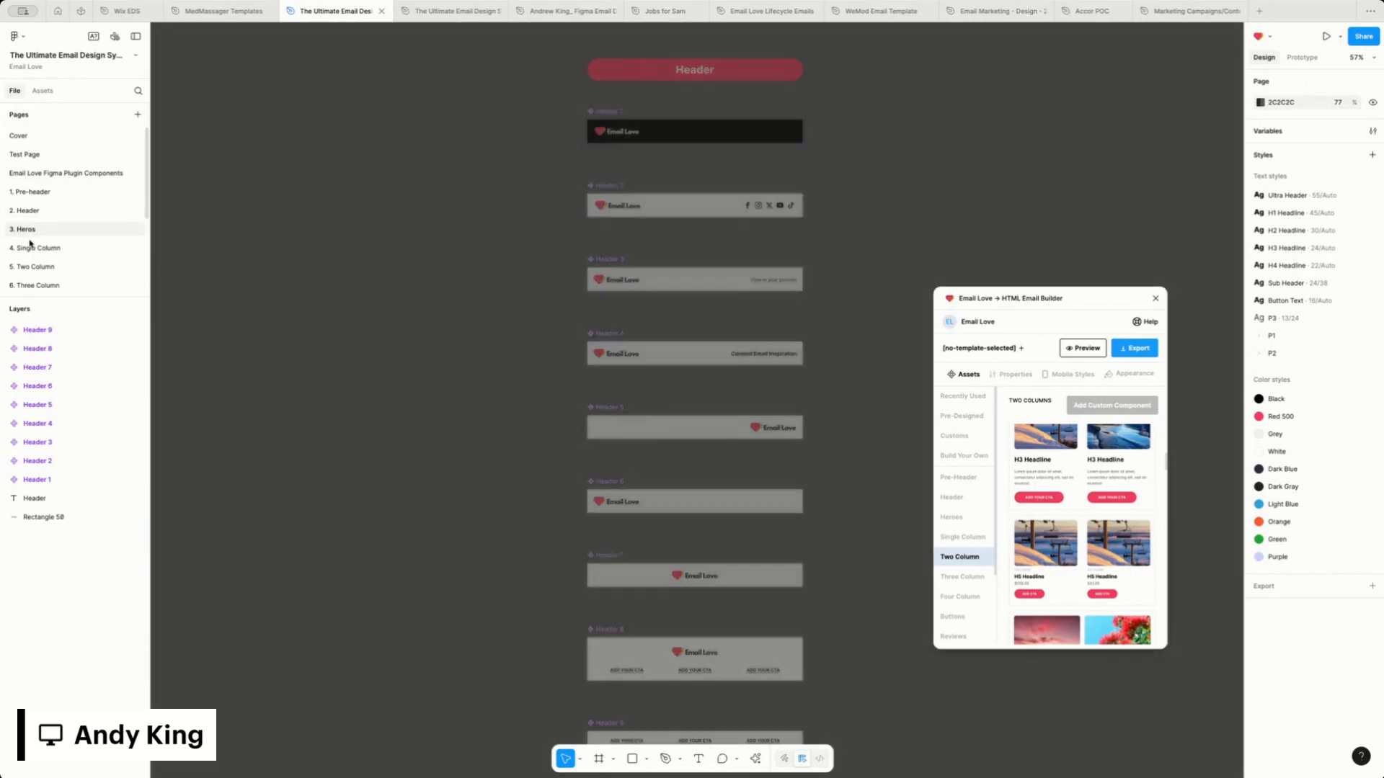
left_click(32, 248)
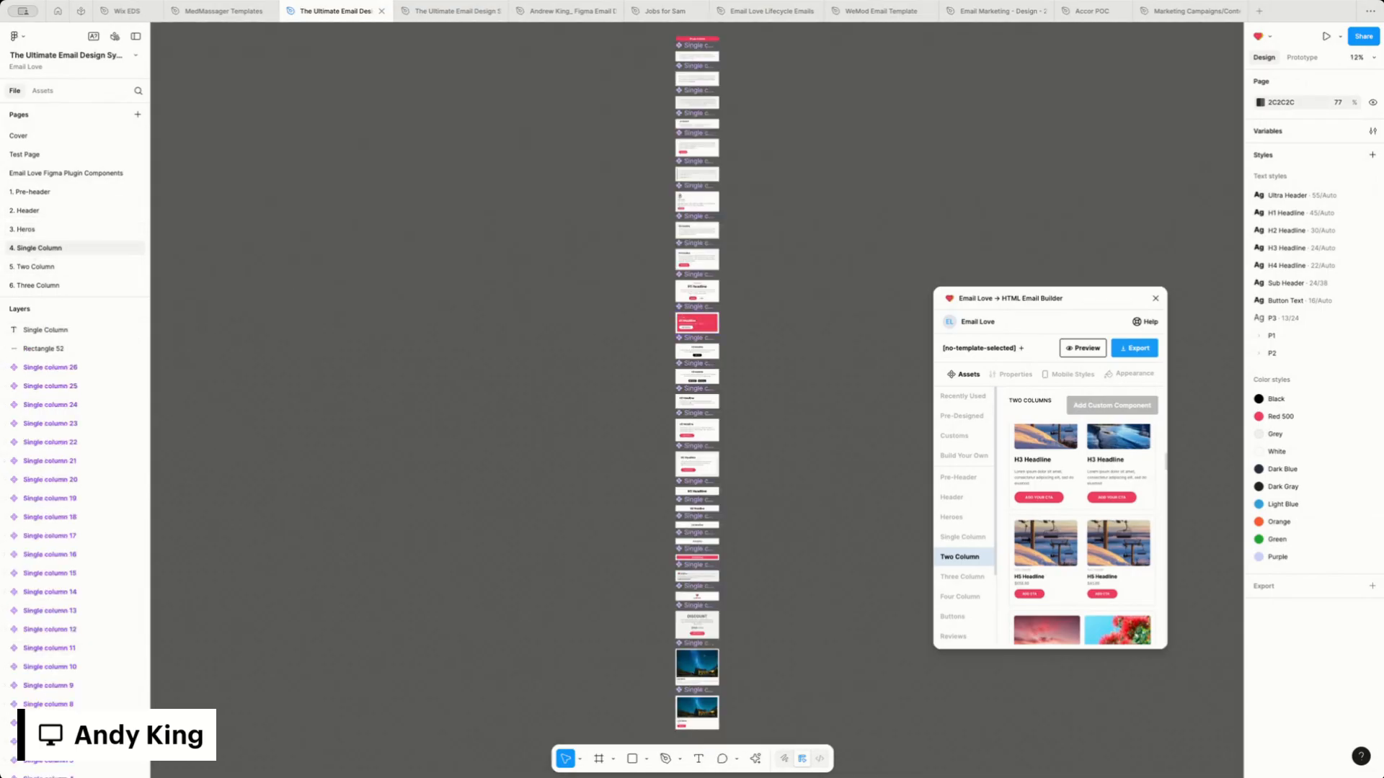
scroll(39, 266, "down", 2)
left_click(29, 265)
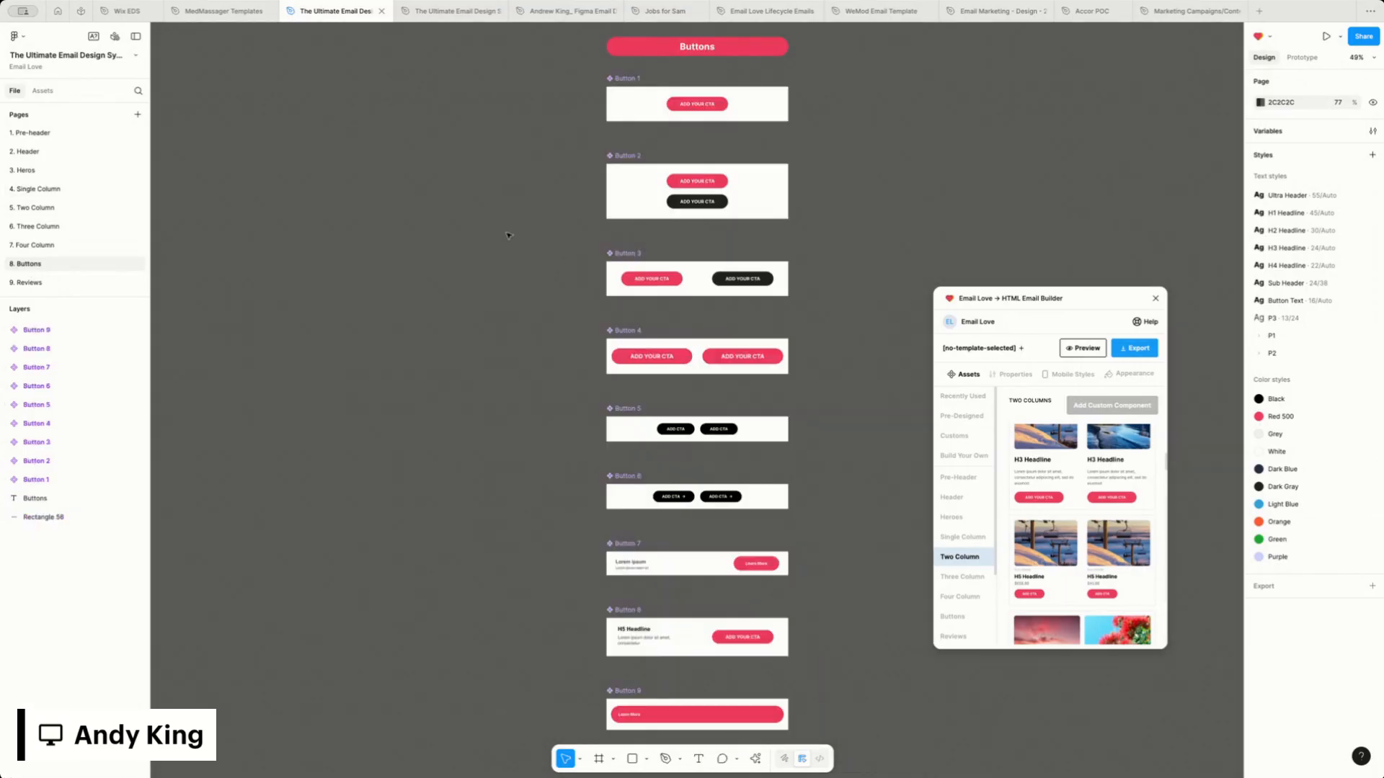
scroll(582, 152, "down", 1)
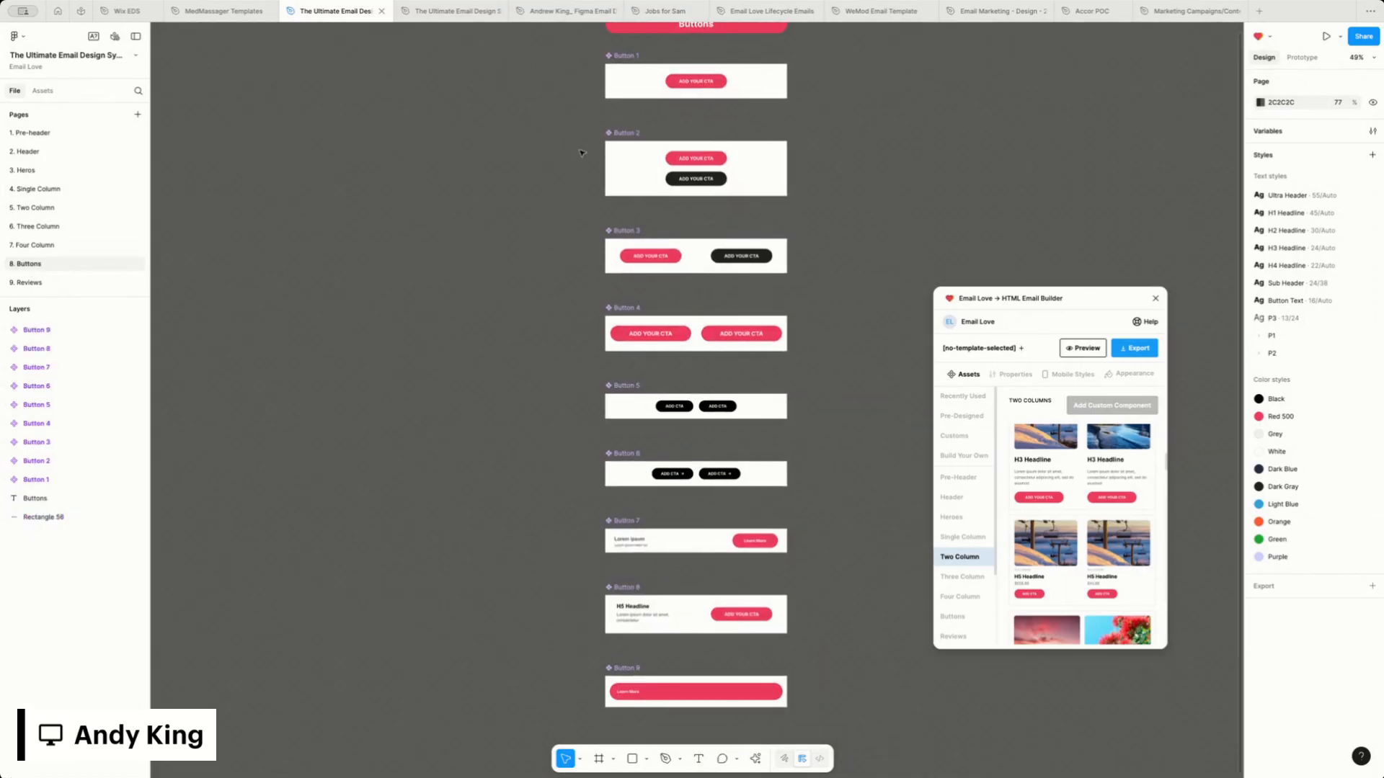
Browse the components created in this file as library assets, including the 3. Heros category
left_click(43, 90)
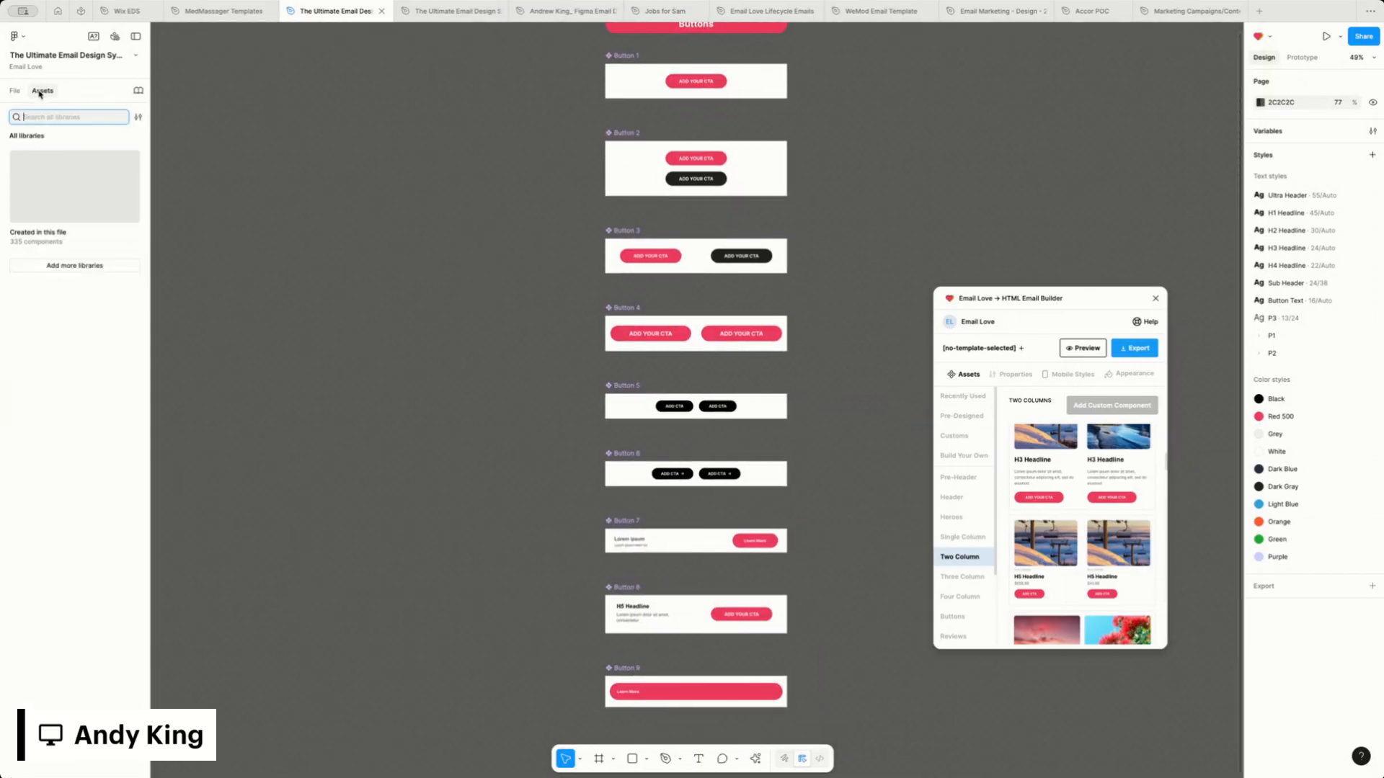
left_click(55, 158)
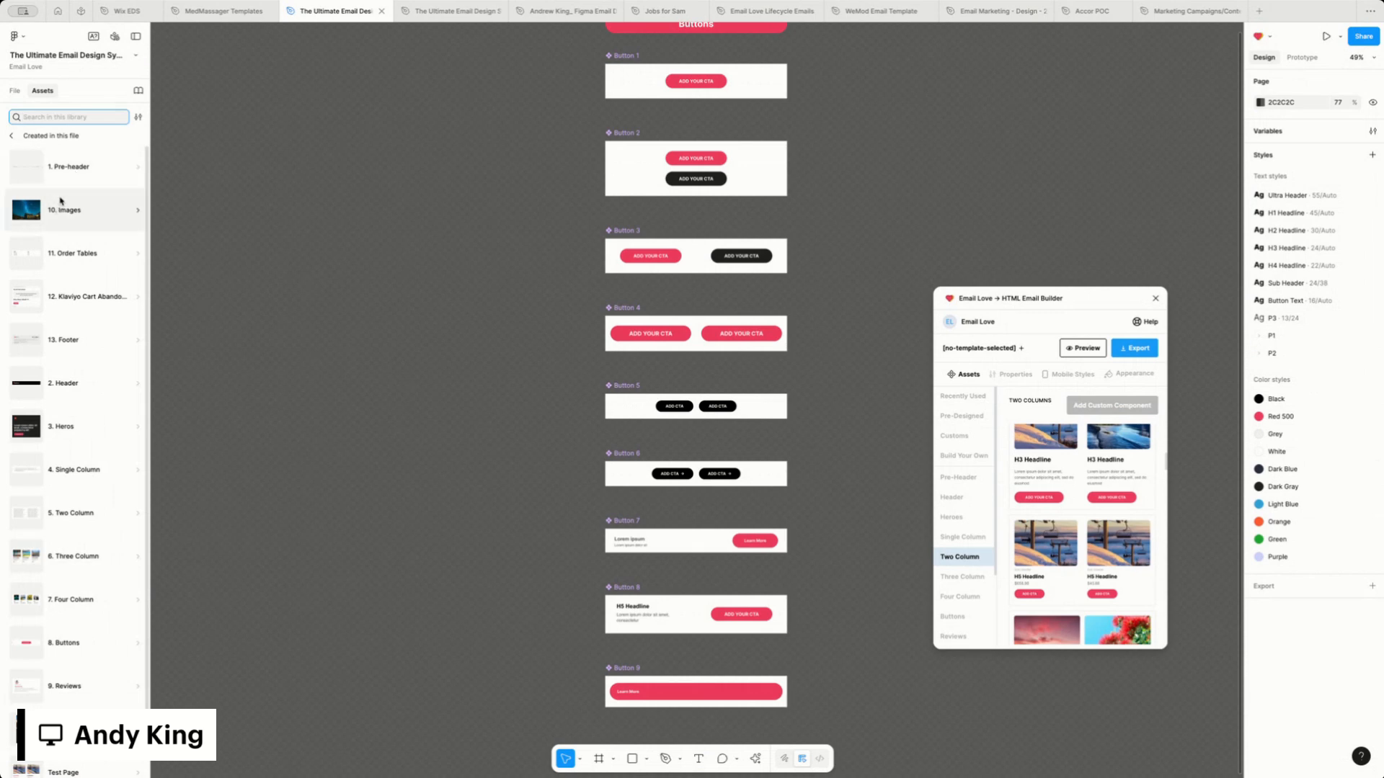
scroll(65, 317, "down", 1)
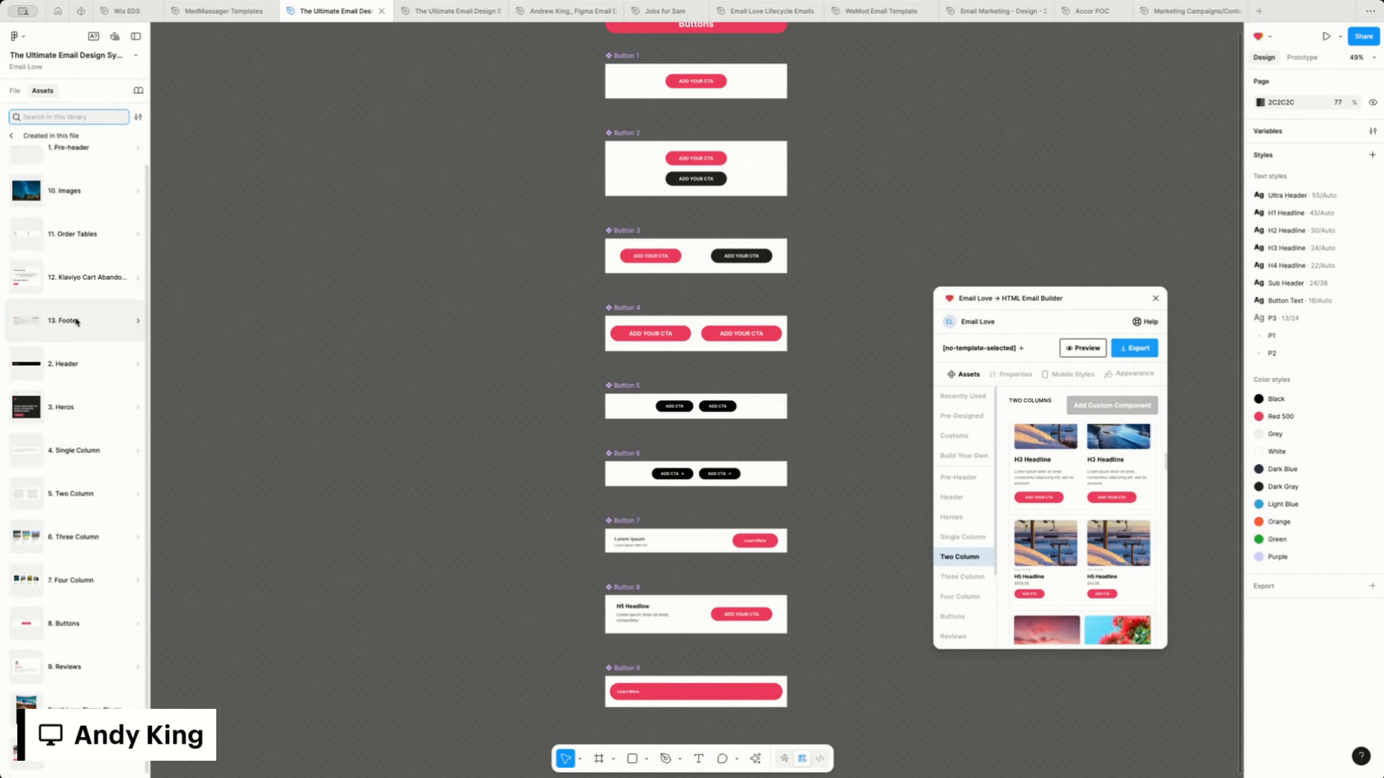
left_click(64, 412)
left_click(70, 416)
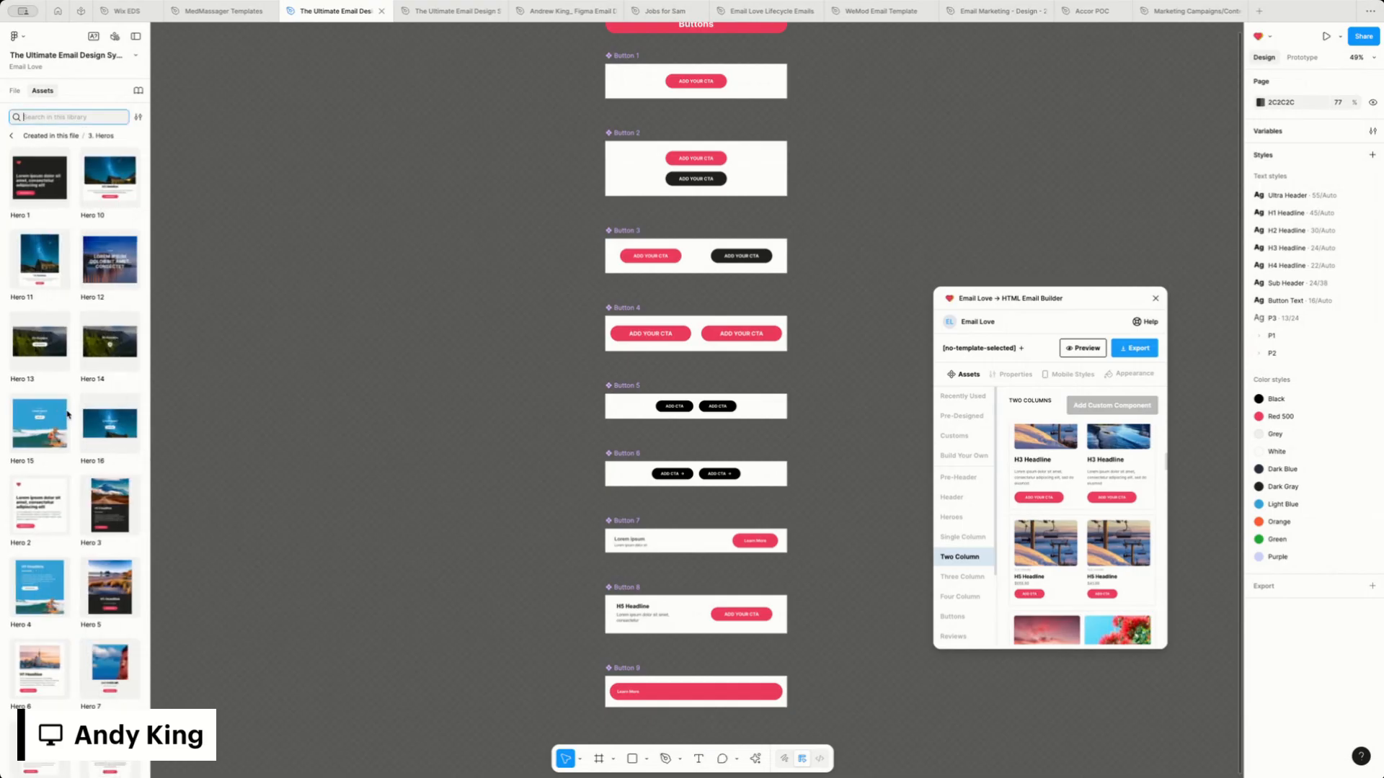
left_click(11, 136)
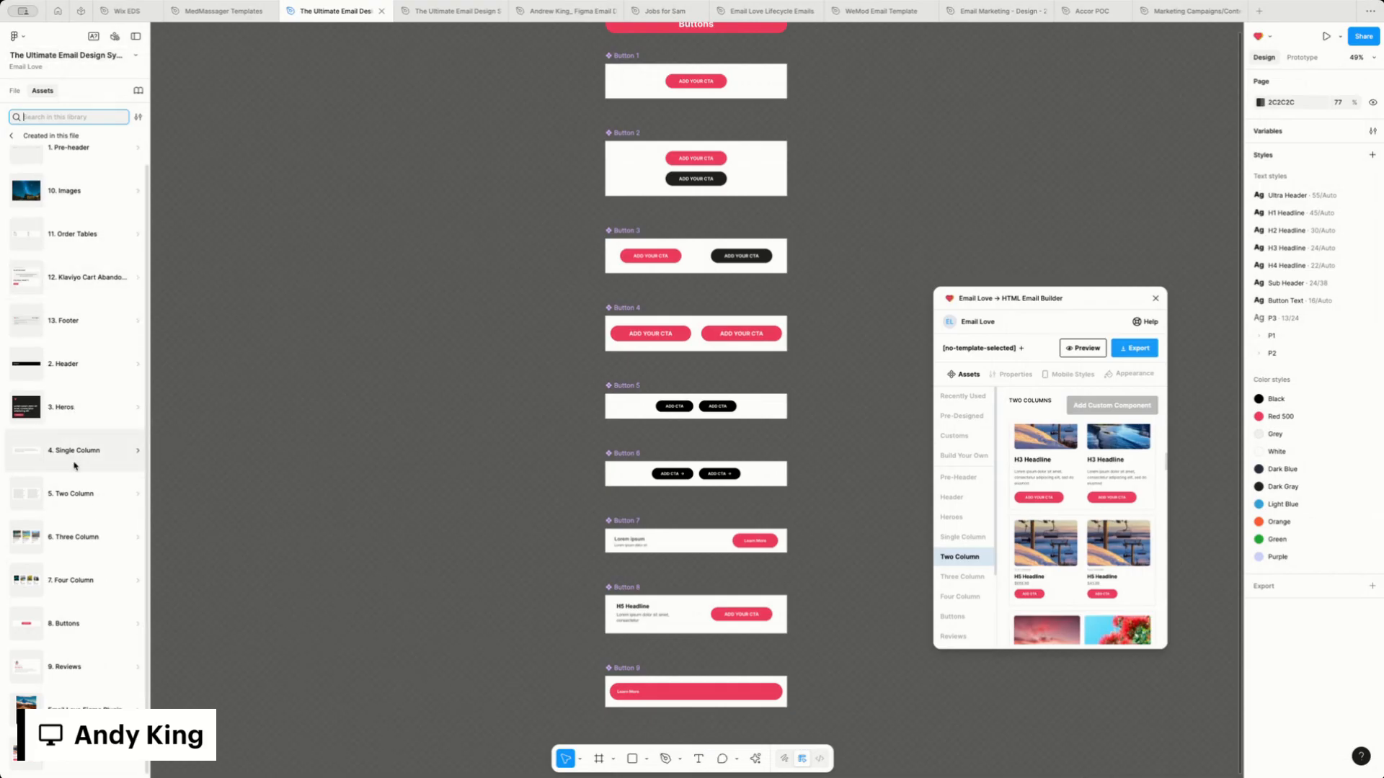
left_click(11, 135)
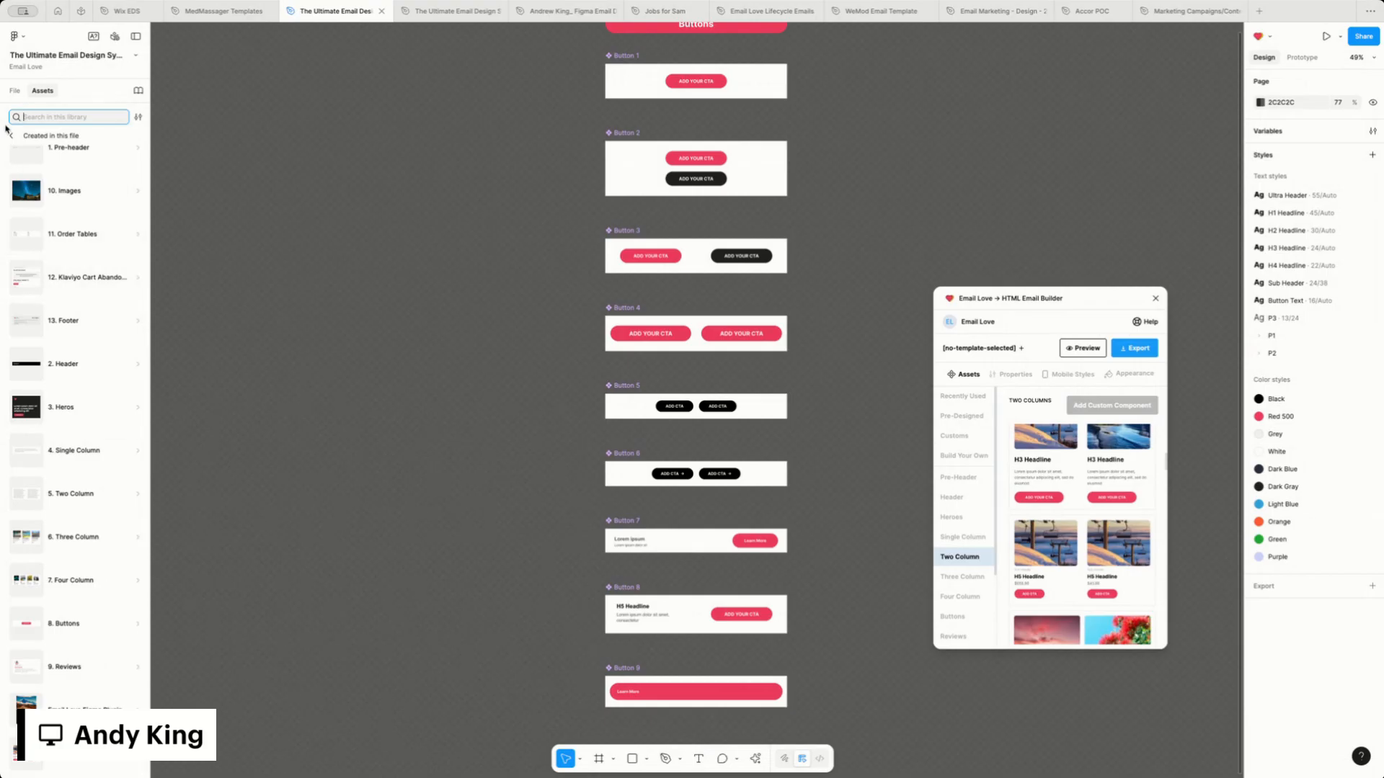
Return to the Email Love Figma Plugin Components page and move the plugin window over the middle of the canvas
left_click(14, 90)
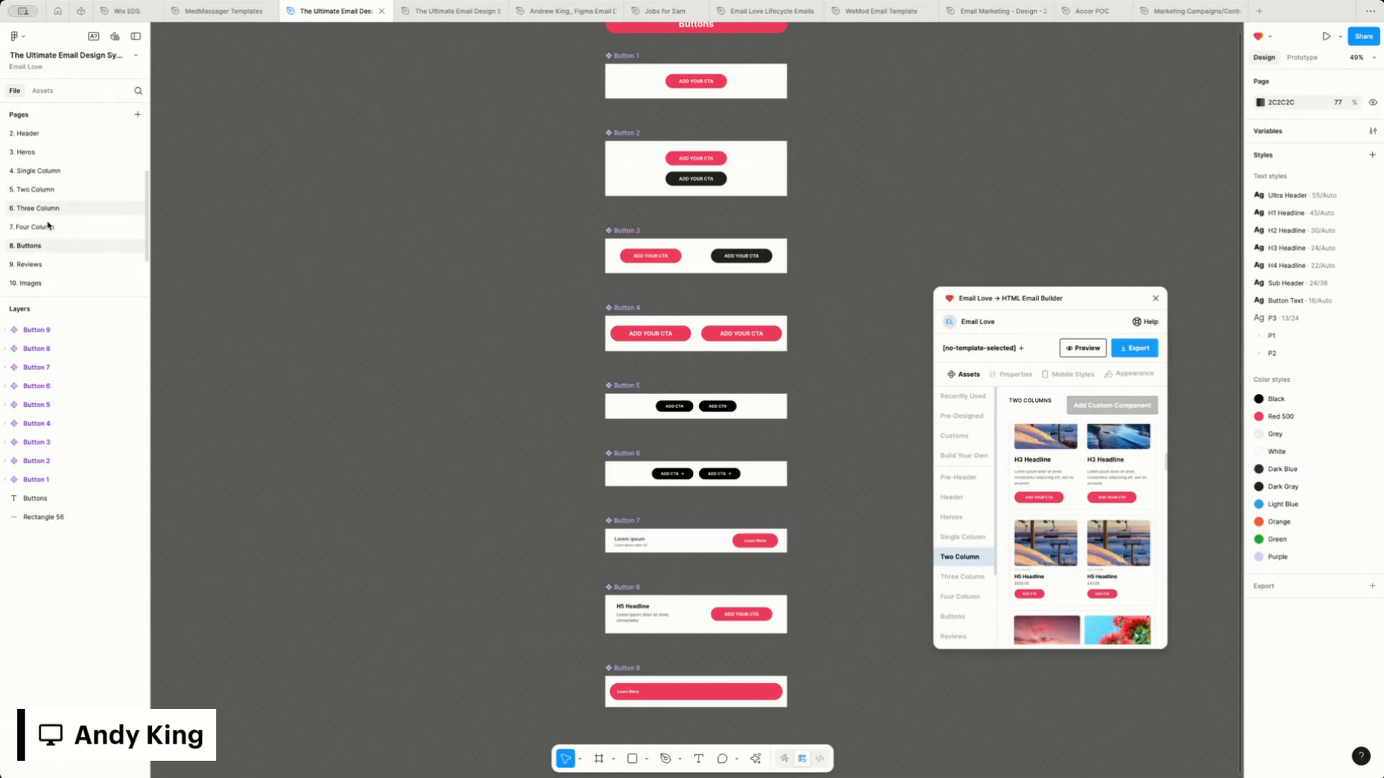
scroll(45, 231, "down", 4)
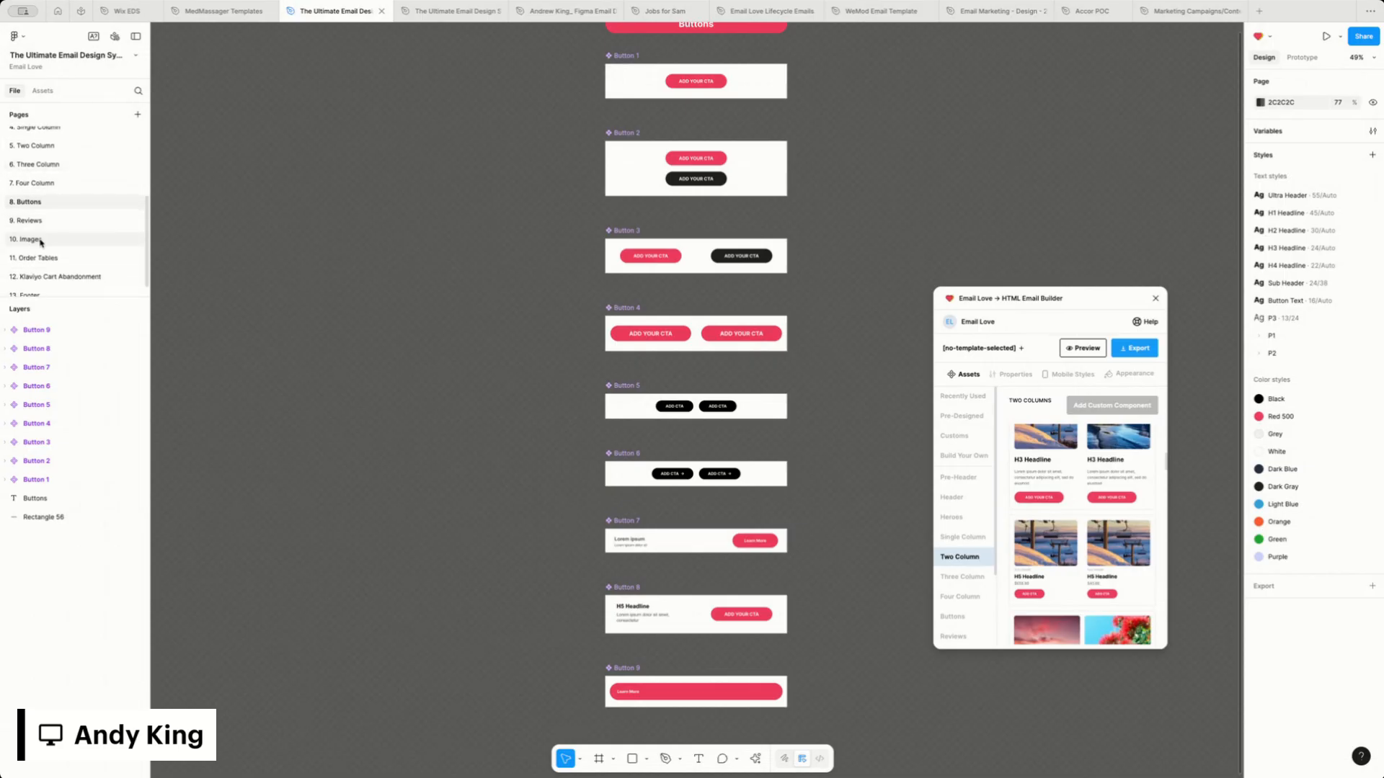
scroll(40, 243, "up", 6)
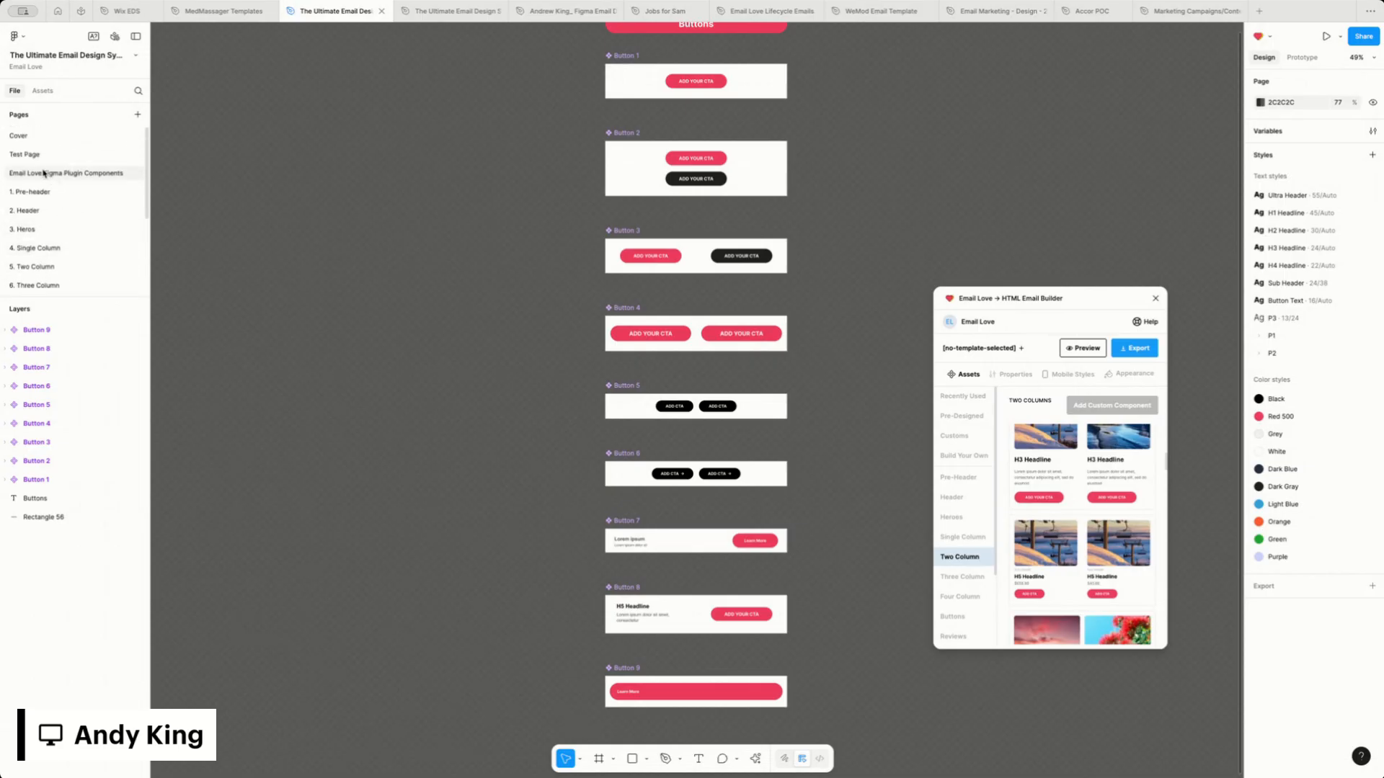
left_click(43, 173)
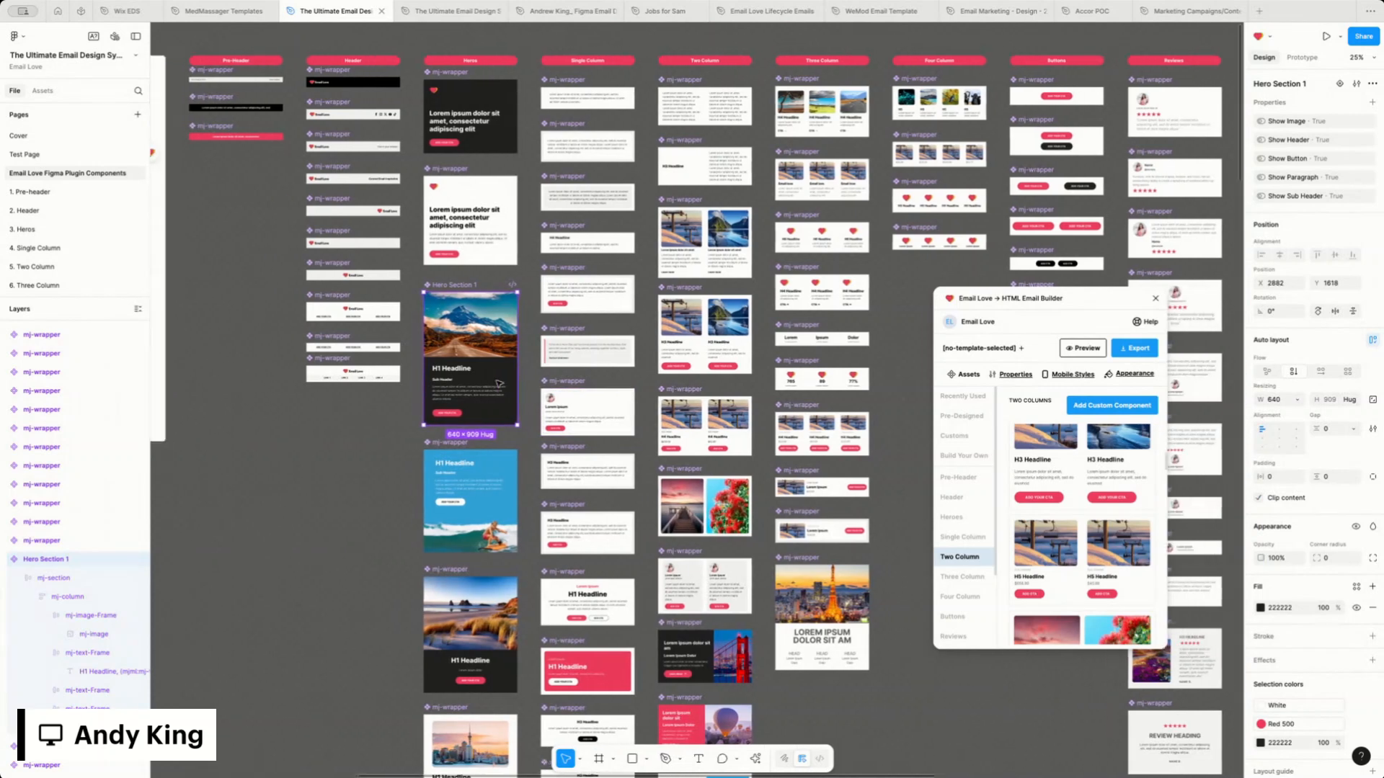
scroll(499, 384, "left", 1)
left_click_drag(1040, 303, 672, 374)
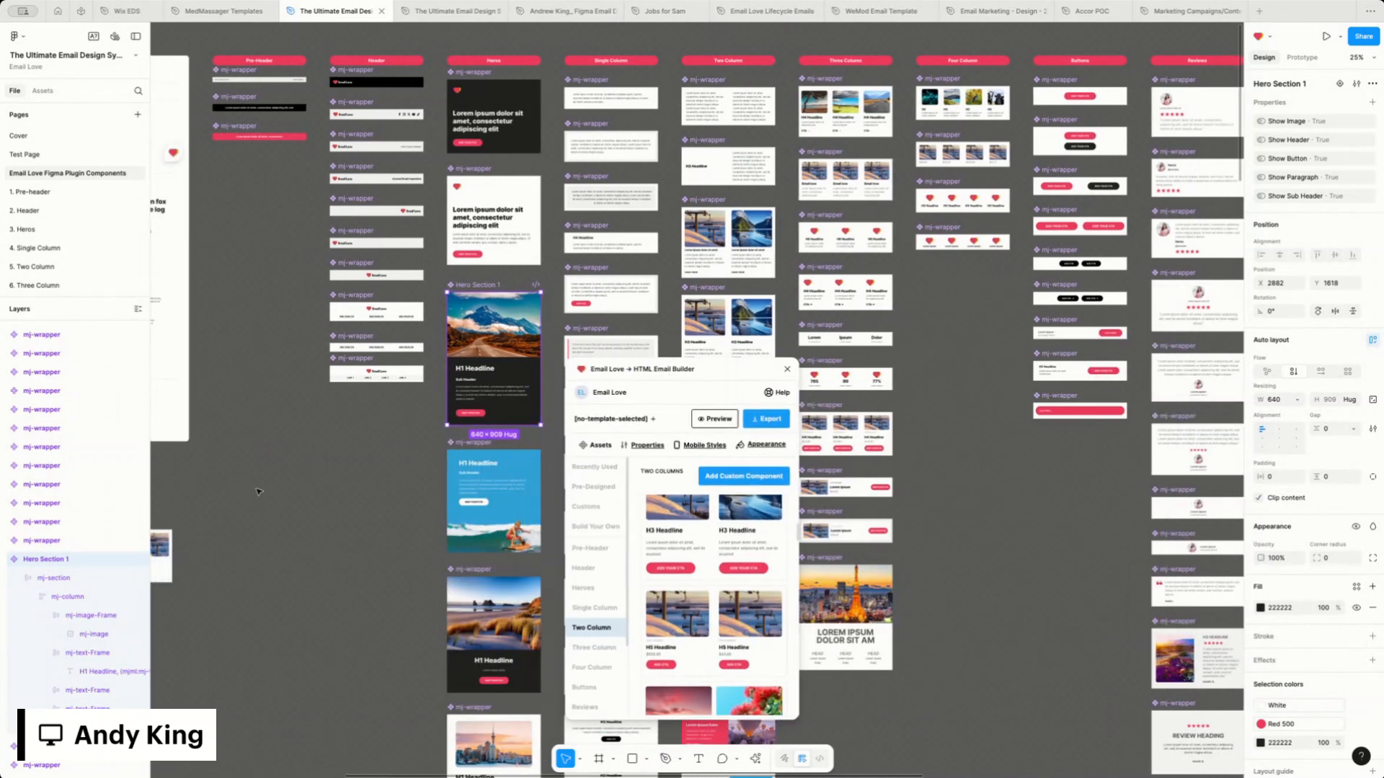
scroll(260, 493, "down", 1)
scroll(288, 512, "left", 5)
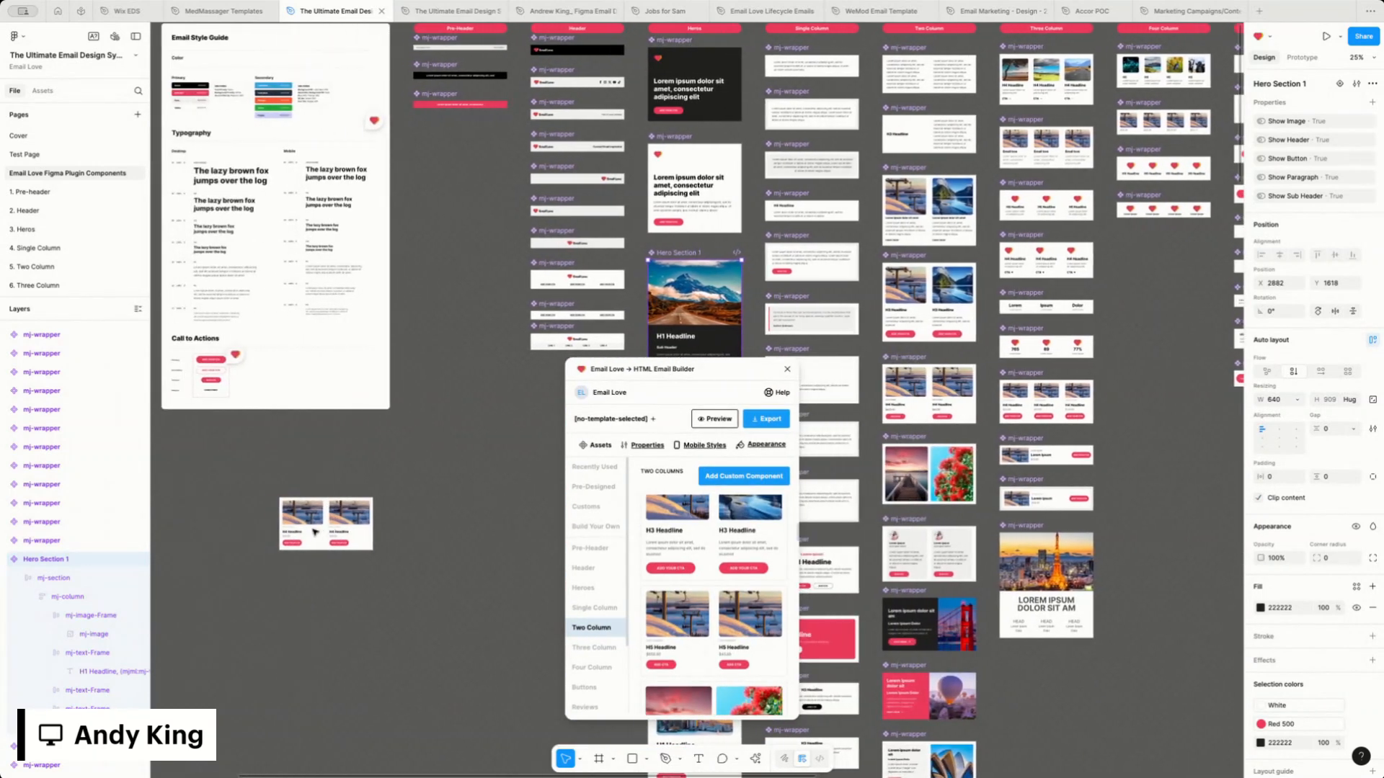
scroll(315, 532, "right", 4)
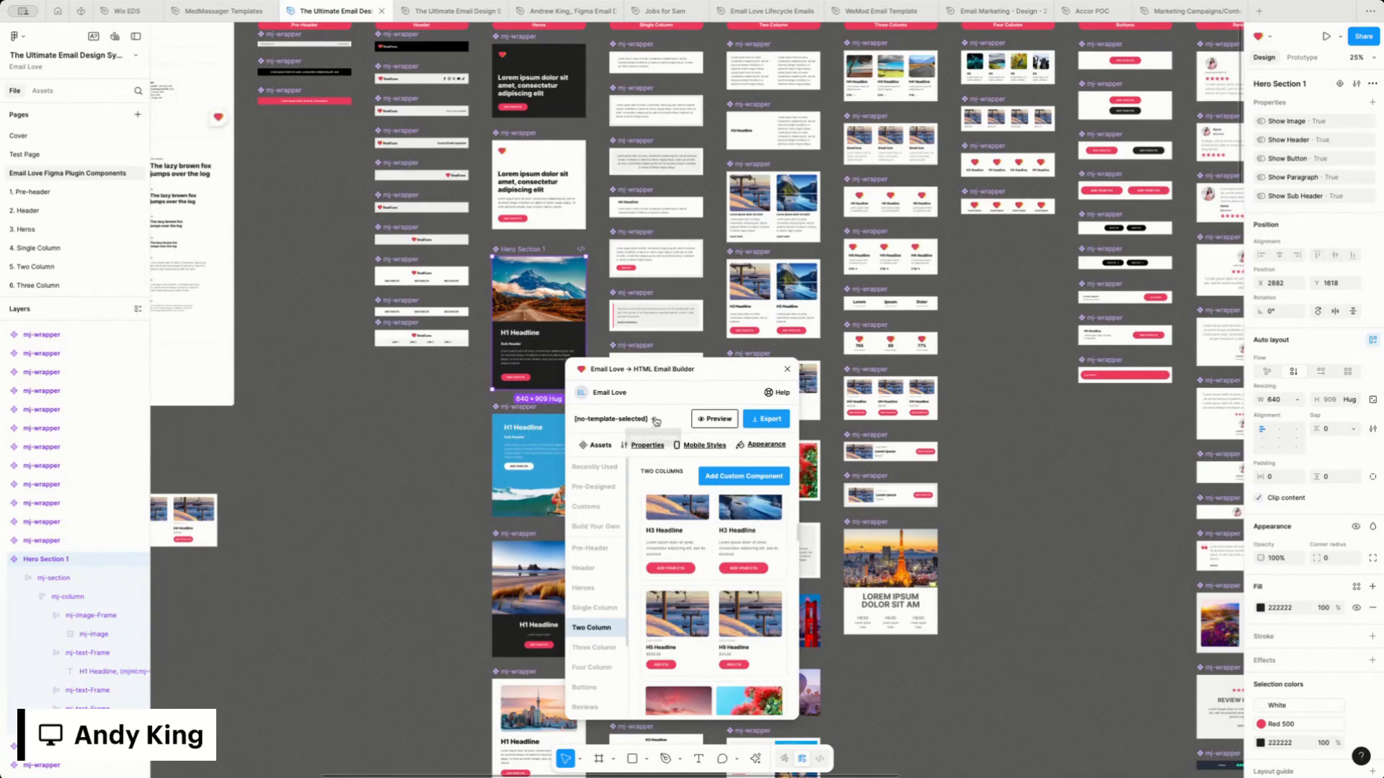
Create an email template frame with the Email Love plugin and place it in the empty area below the header components
left_click(656, 422)
scroll(514, 467, "right", 5)
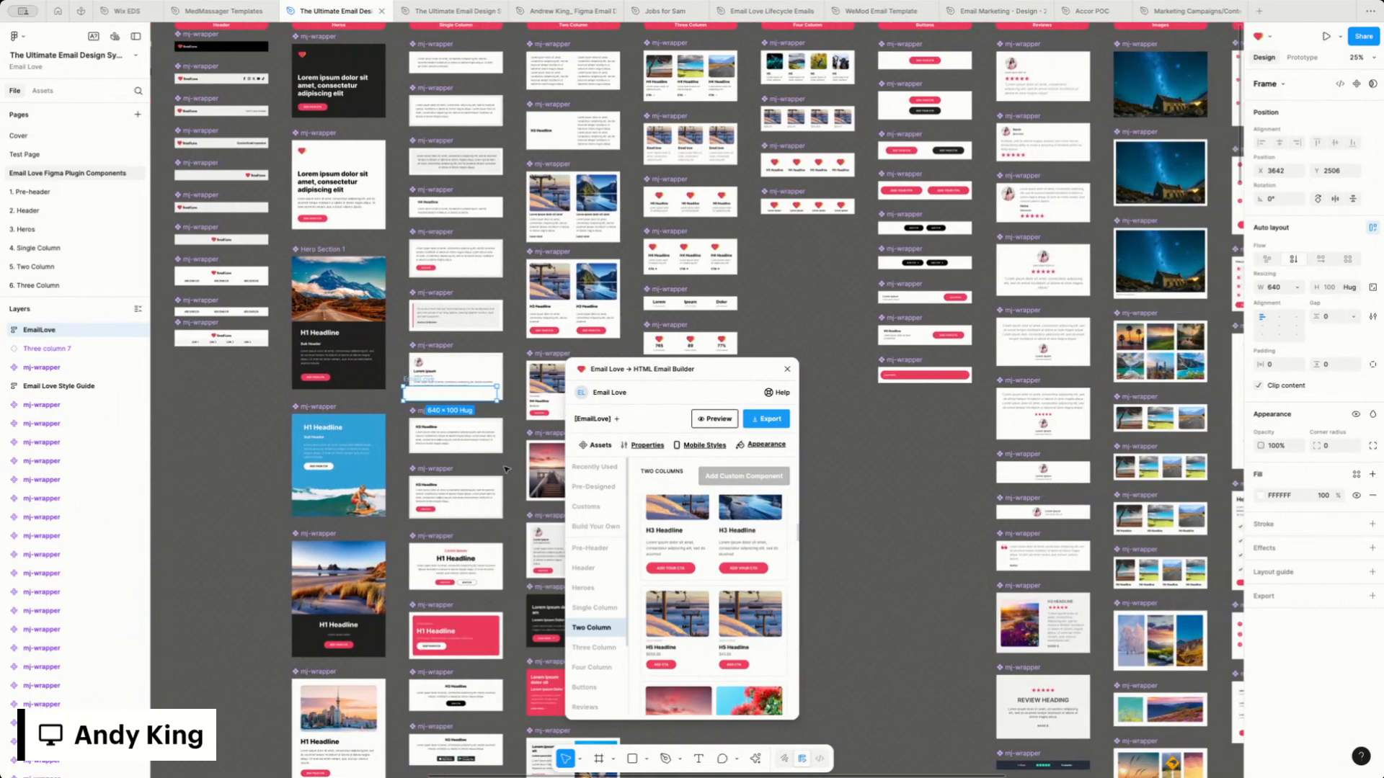
left_click(617, 419)
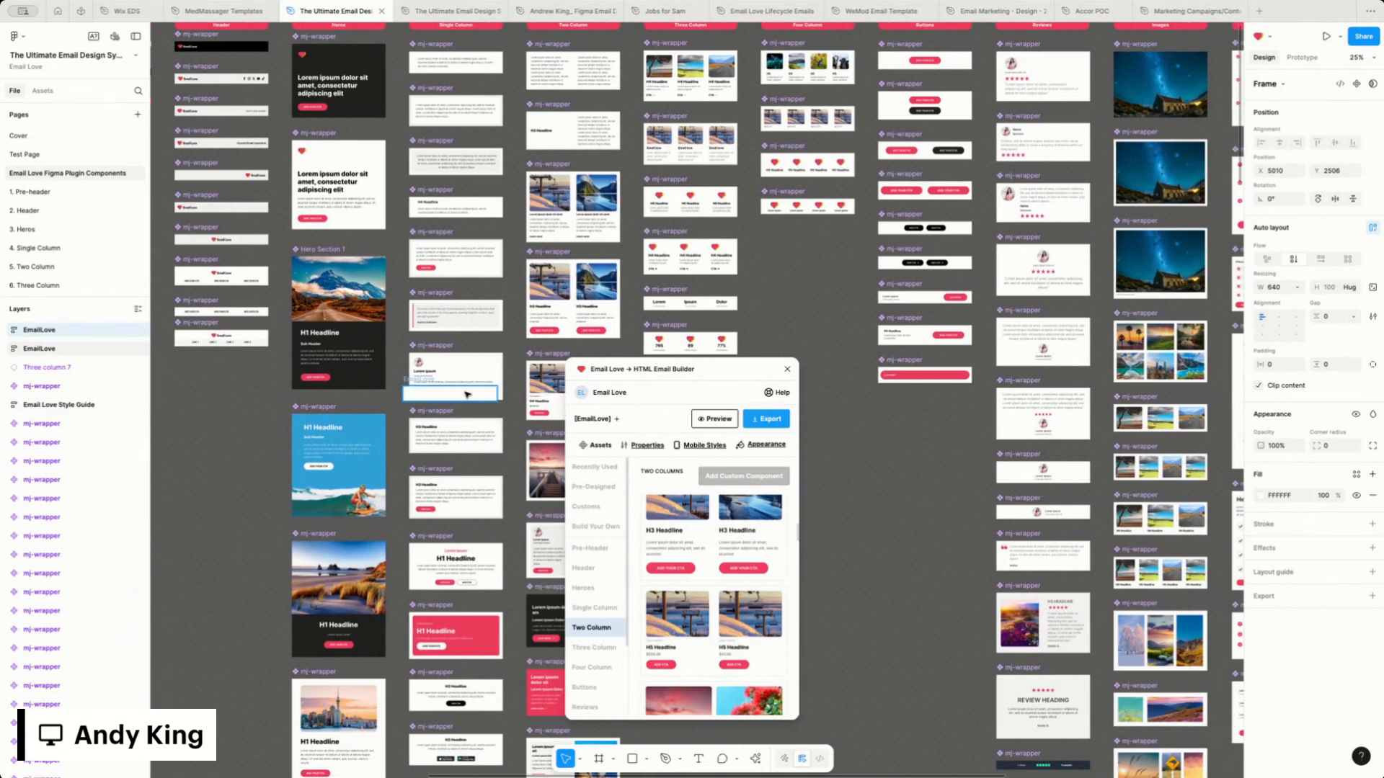
left_click_drag(463, 392, 223, 457)
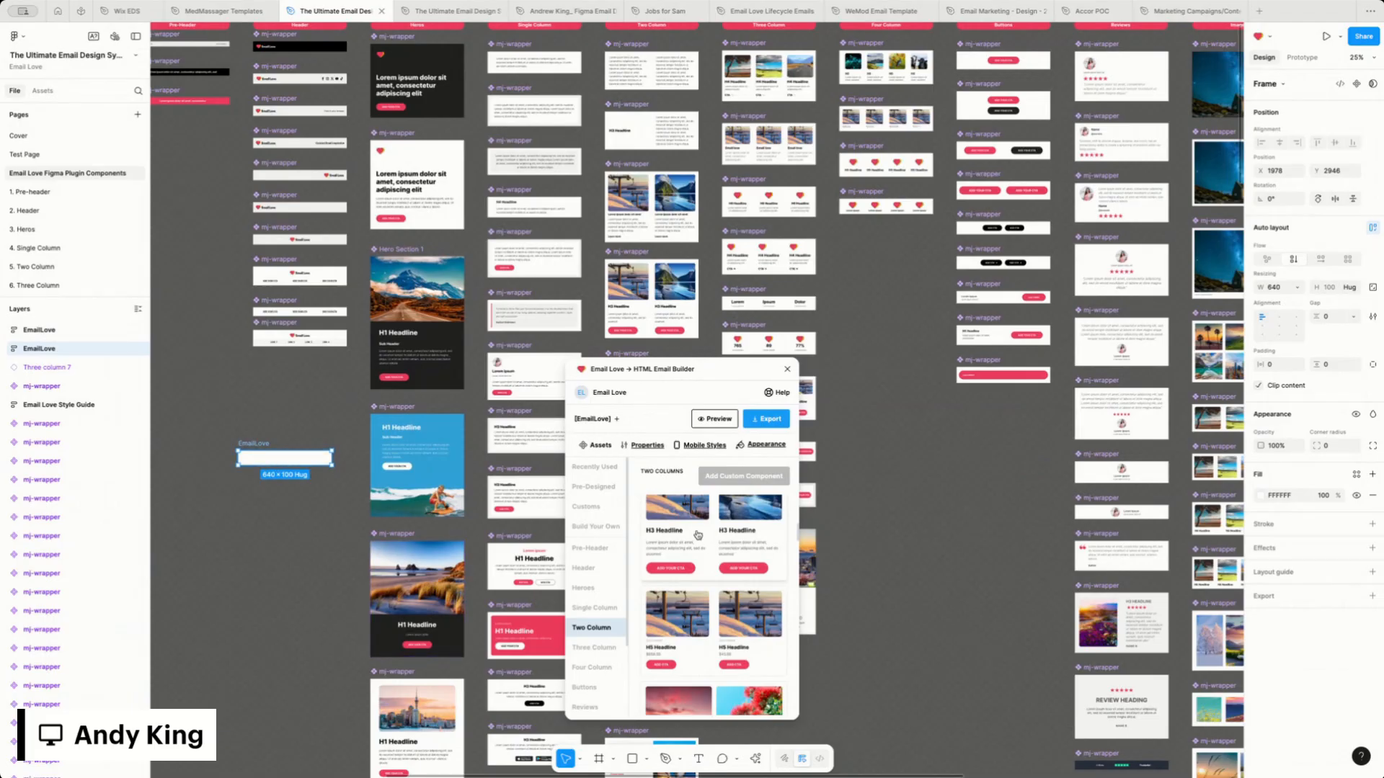
Add the plugin's two-column H3 Headline block to the template and place the dark Lorem ipsum hero above it
left_click(699, 542)
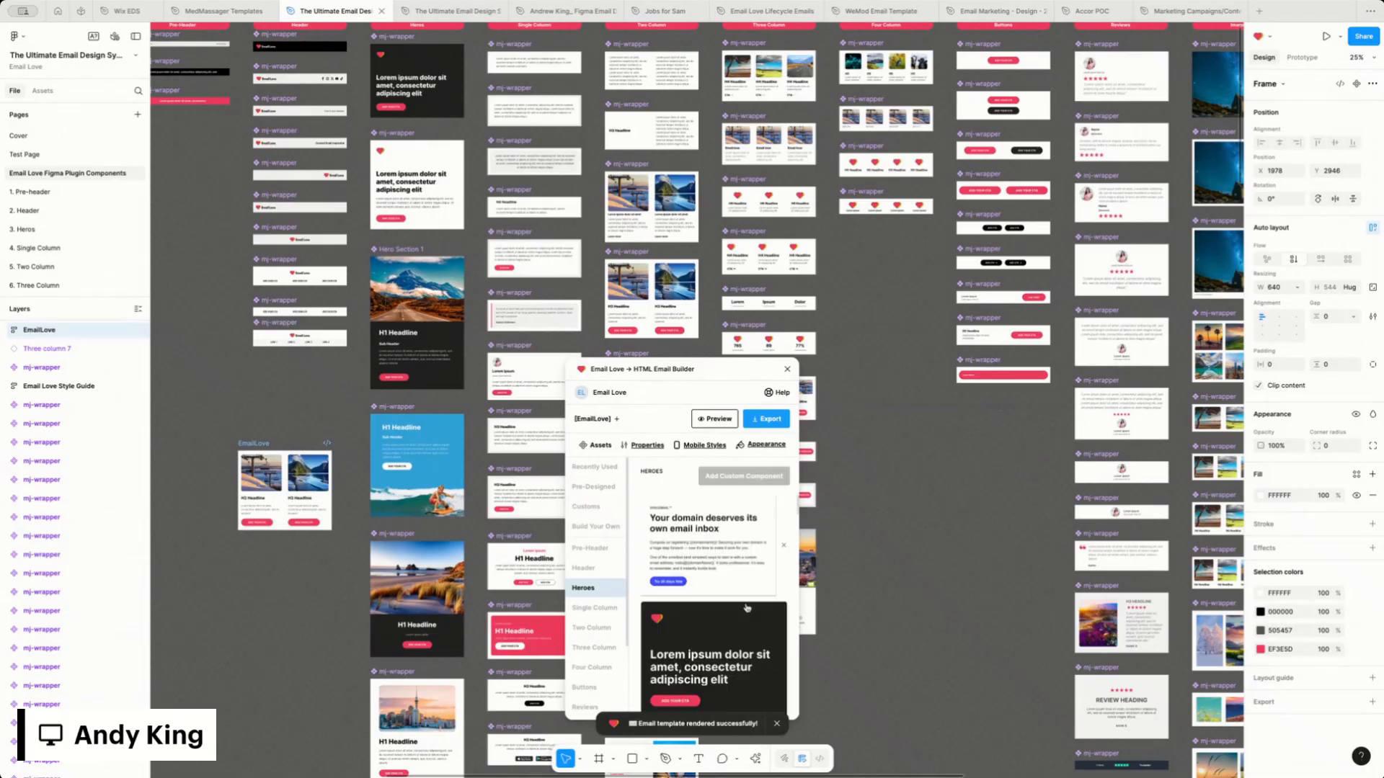
left_click_drag(701, 638, 286, 475)
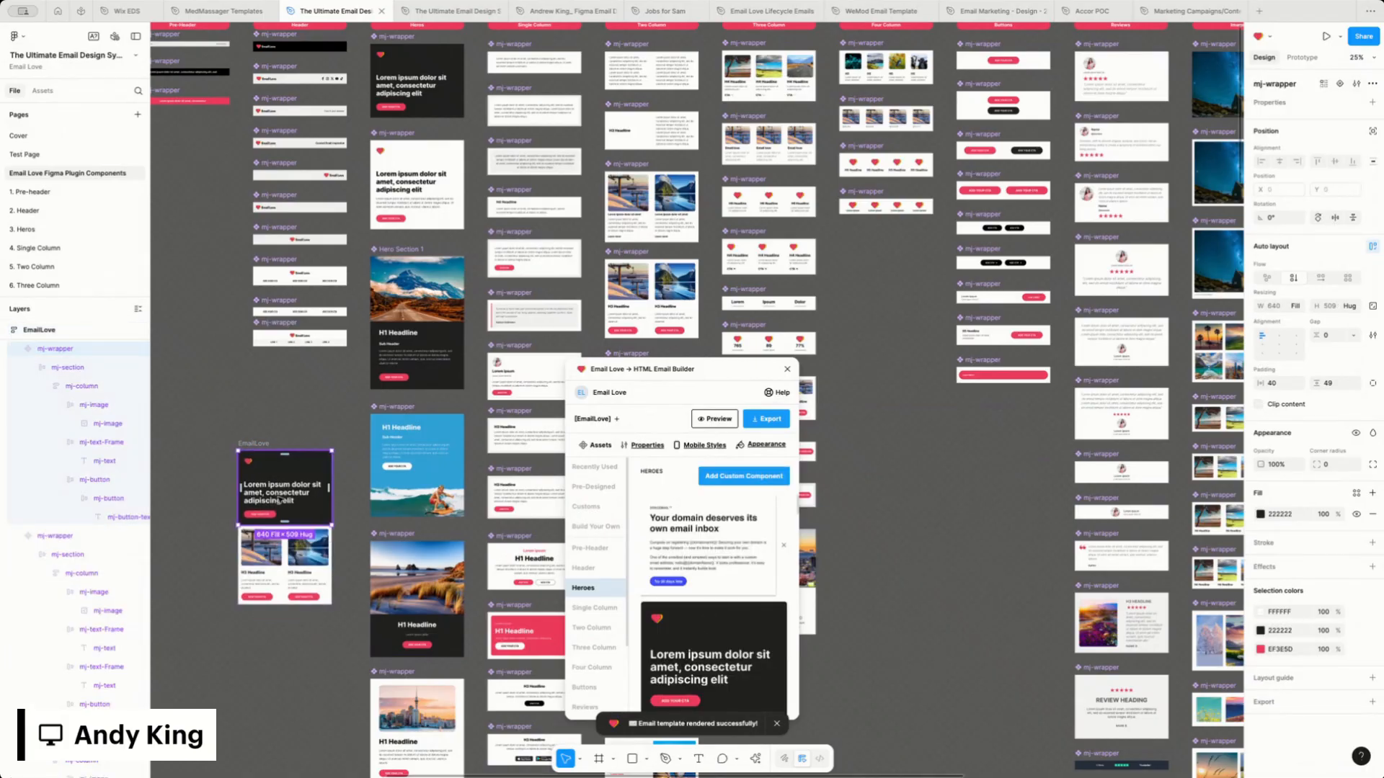
left_click(257, 444)
scroll(696, 599, "down", 3)
scroll(594, 582, "down", 2)
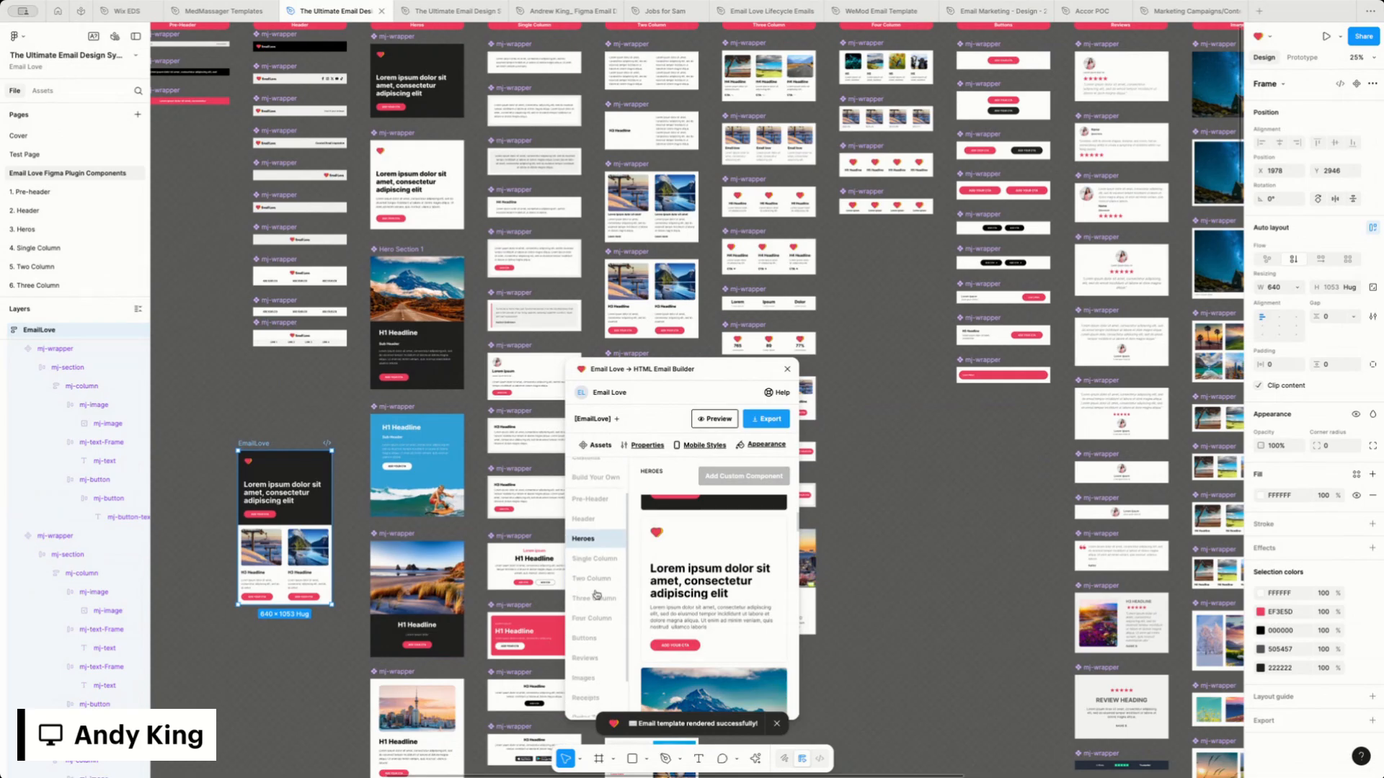
Add the plugin's light grey Email Love footer to the template and turn the template frame into a component
left_click(594, 582)
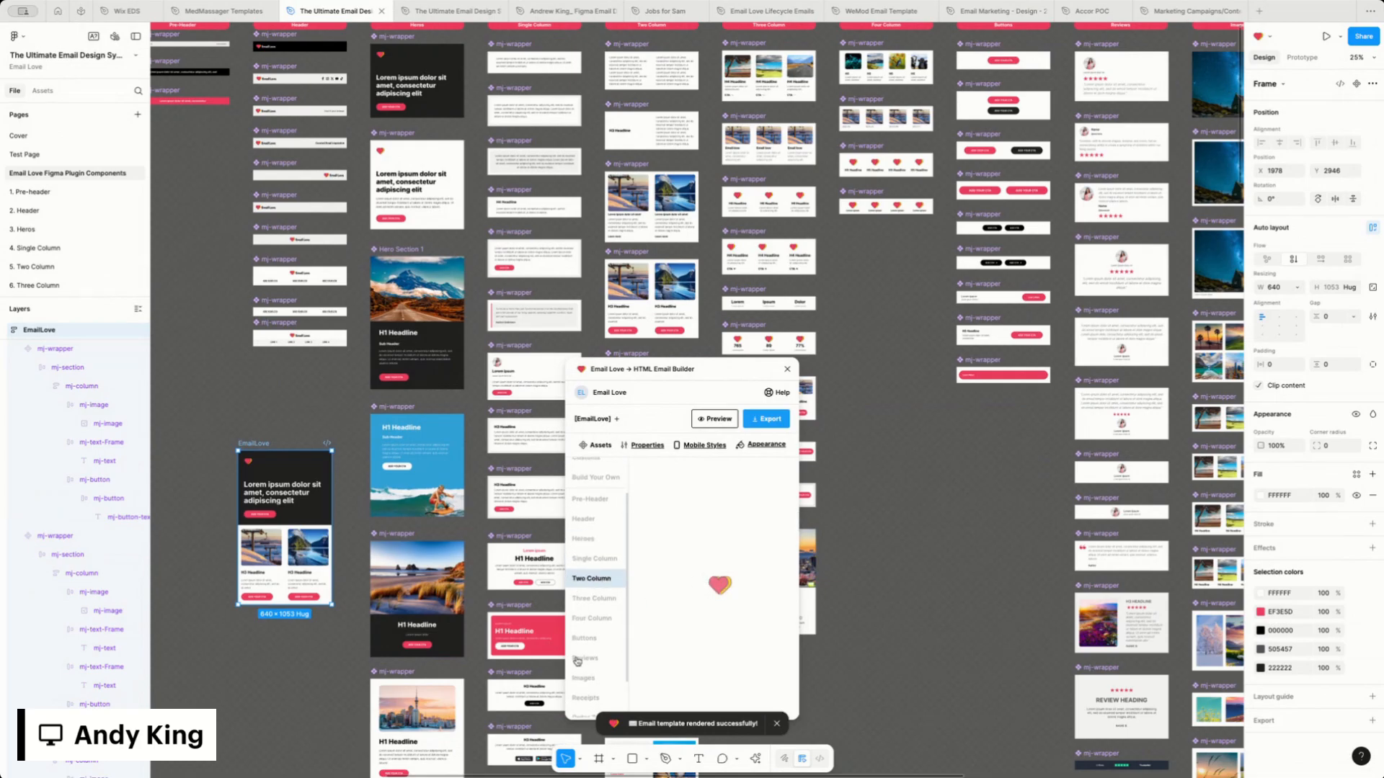
scroll(584, 667, "down", 2)
left_click(583, 688)
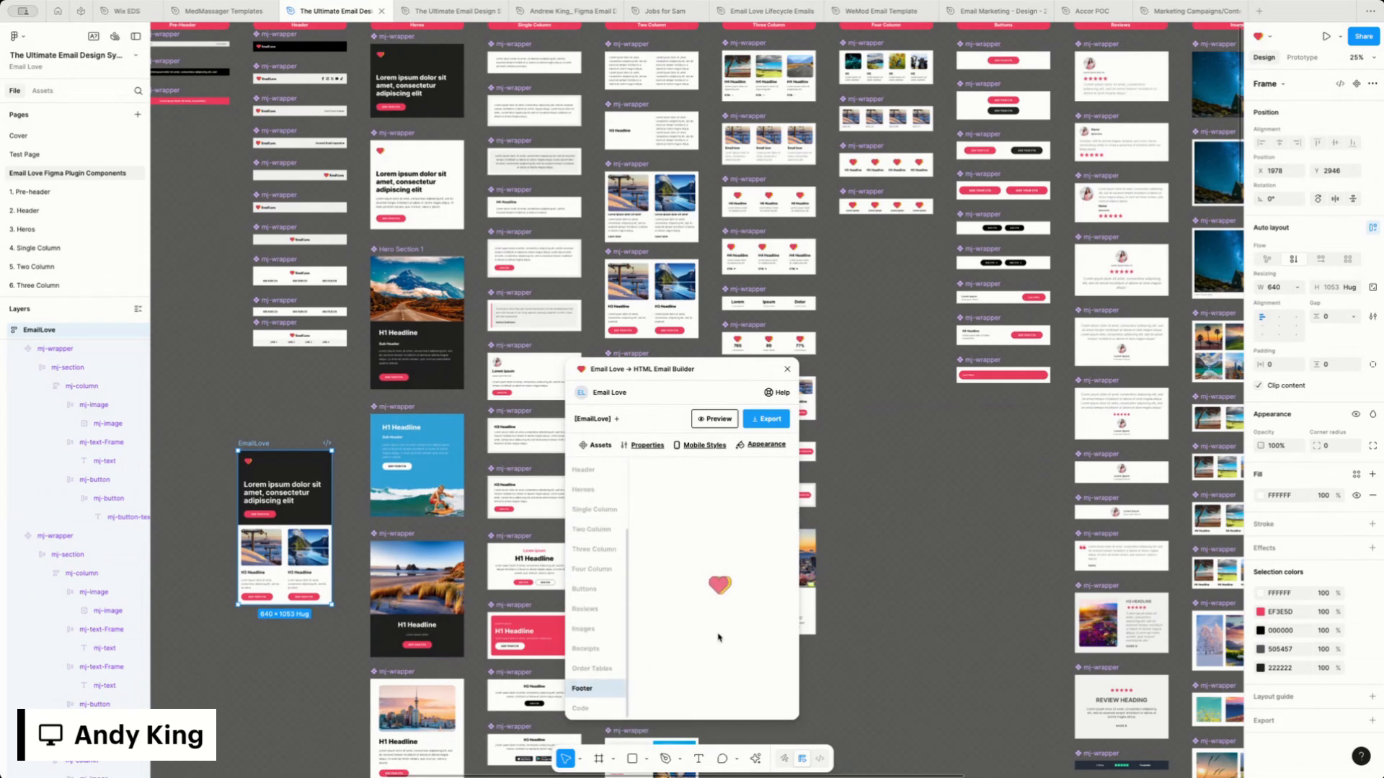
left_click(719, 607)
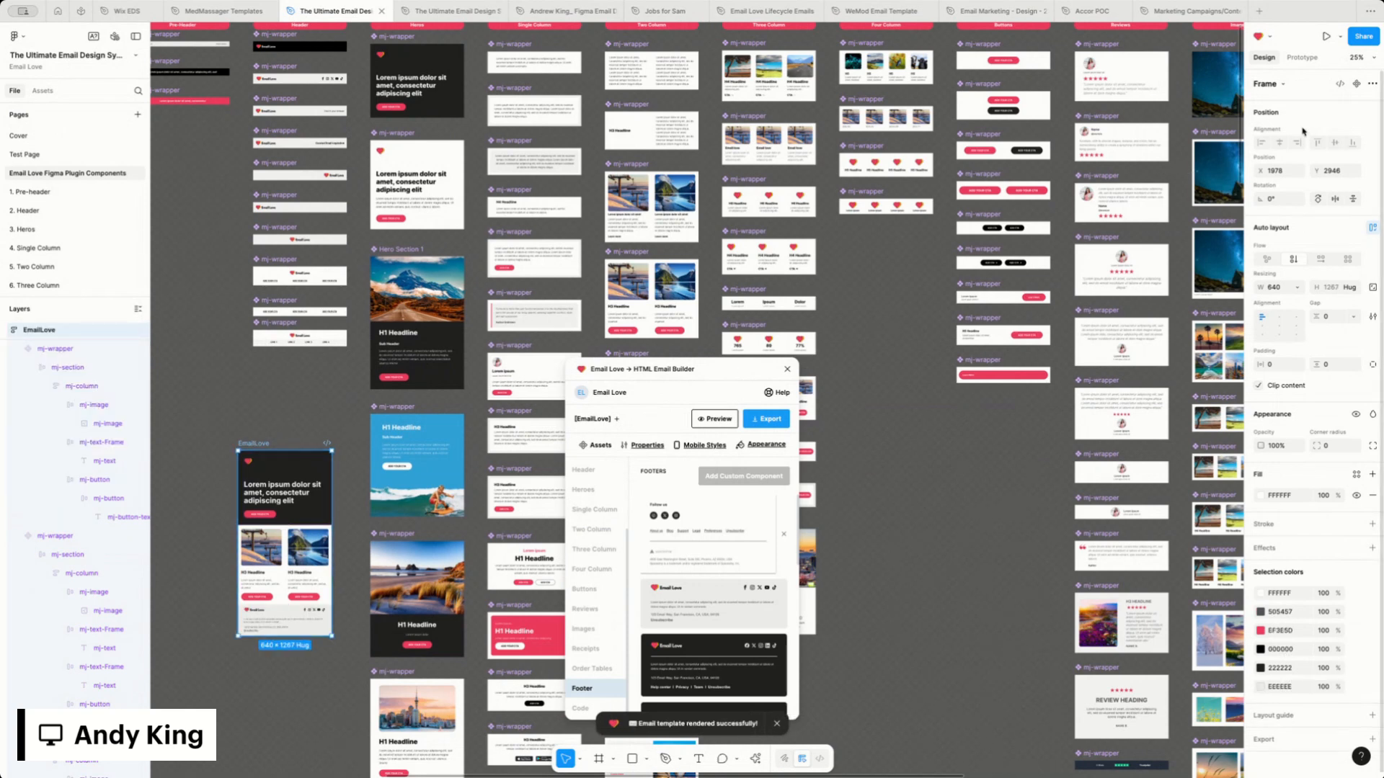
left_click(1357, 84)
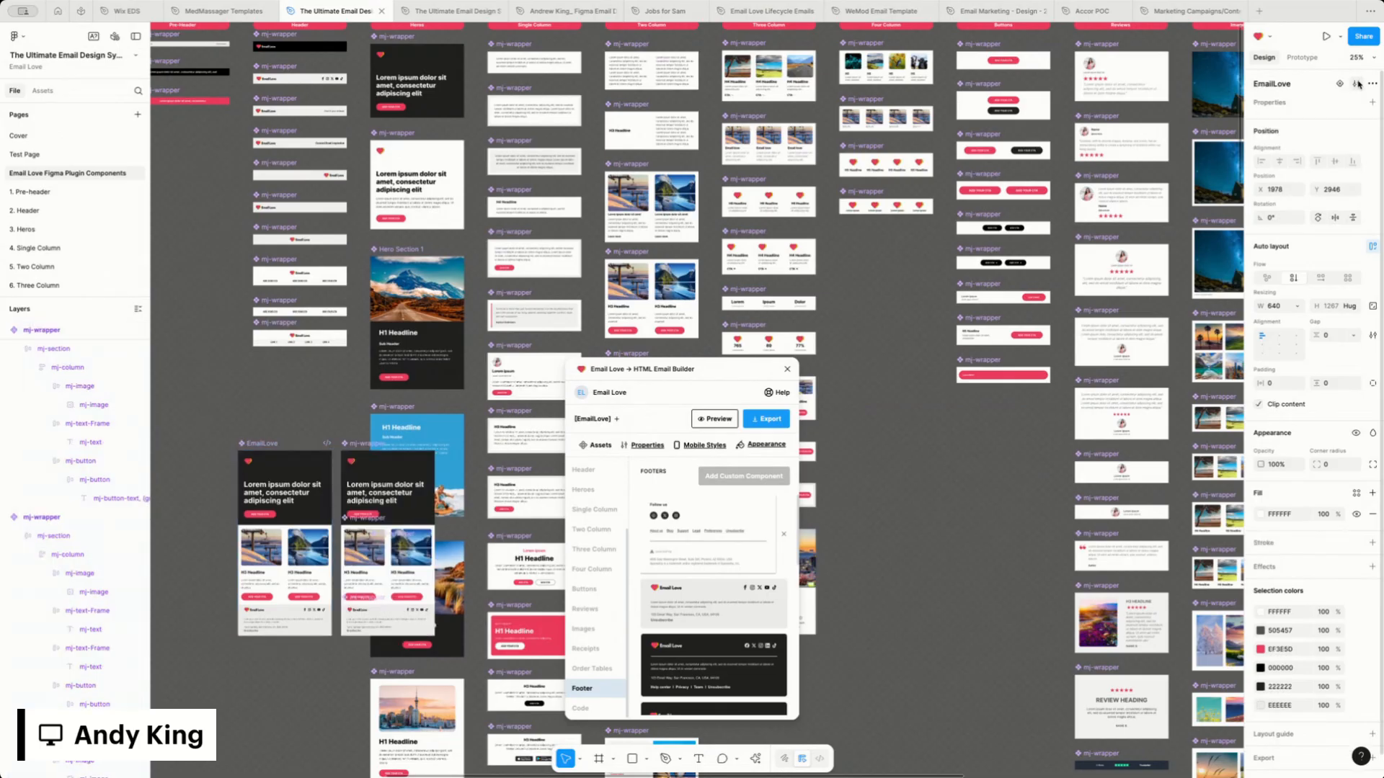
Delete the leftover hero, two-column and footer components lying beside the EmailLove template component
scroll(369, 409, "down", 1)
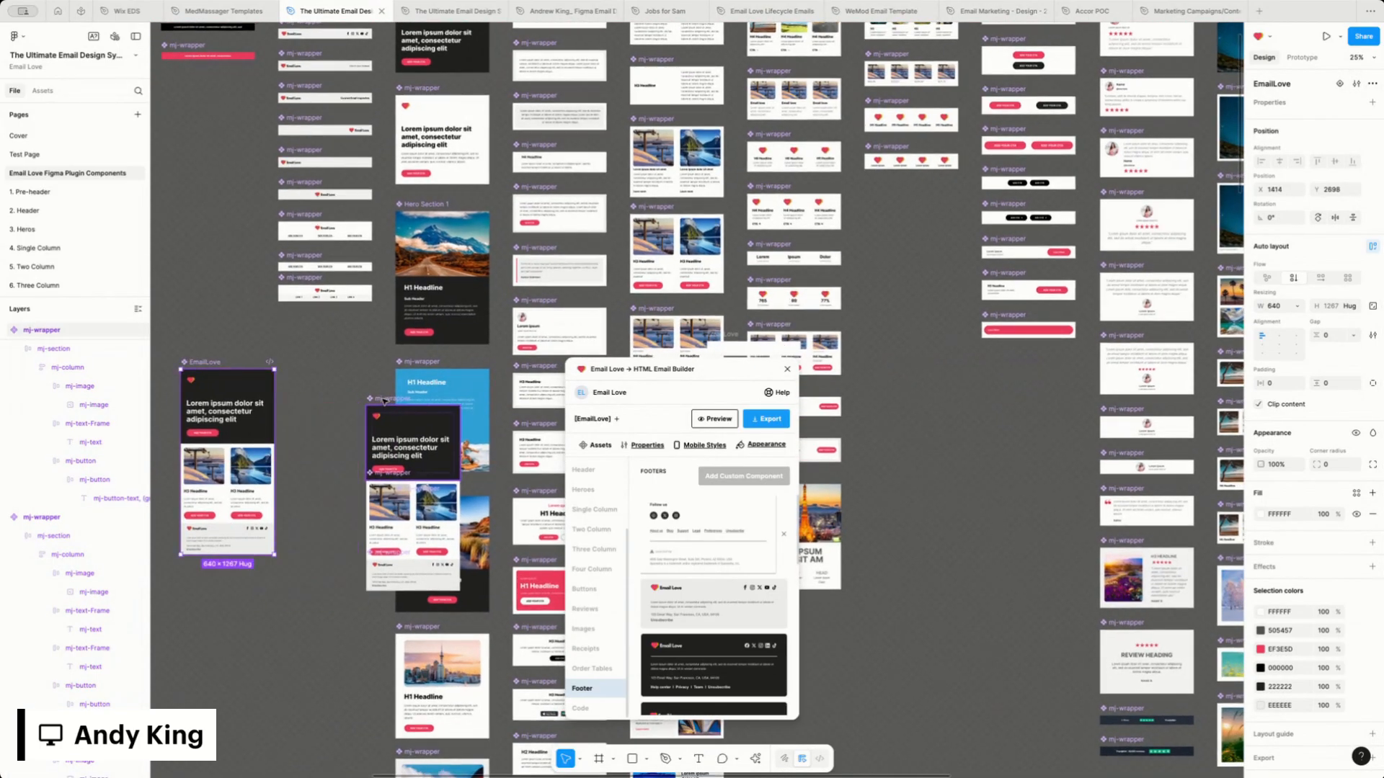
left_click_drag(385, 401, 335, 394)
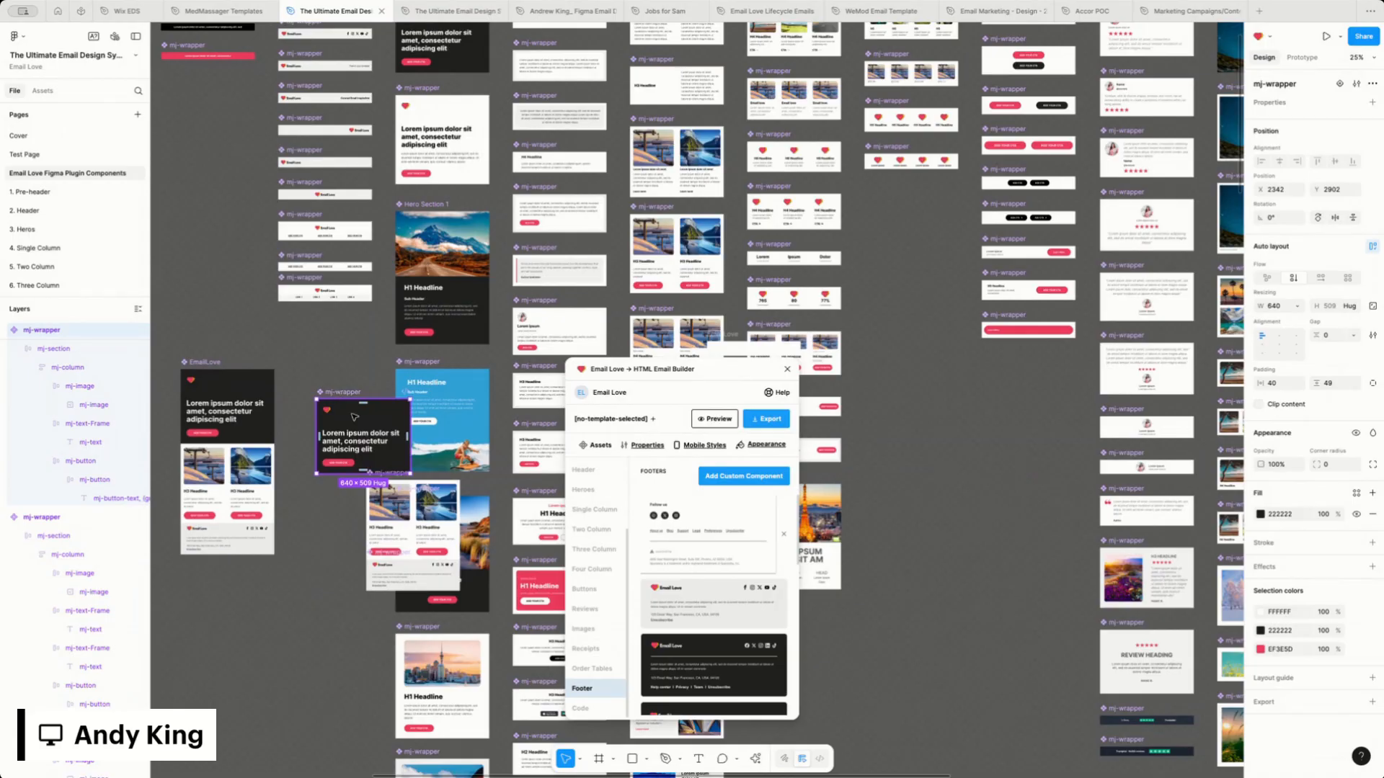
key("Delete")
left_click(199, 363)
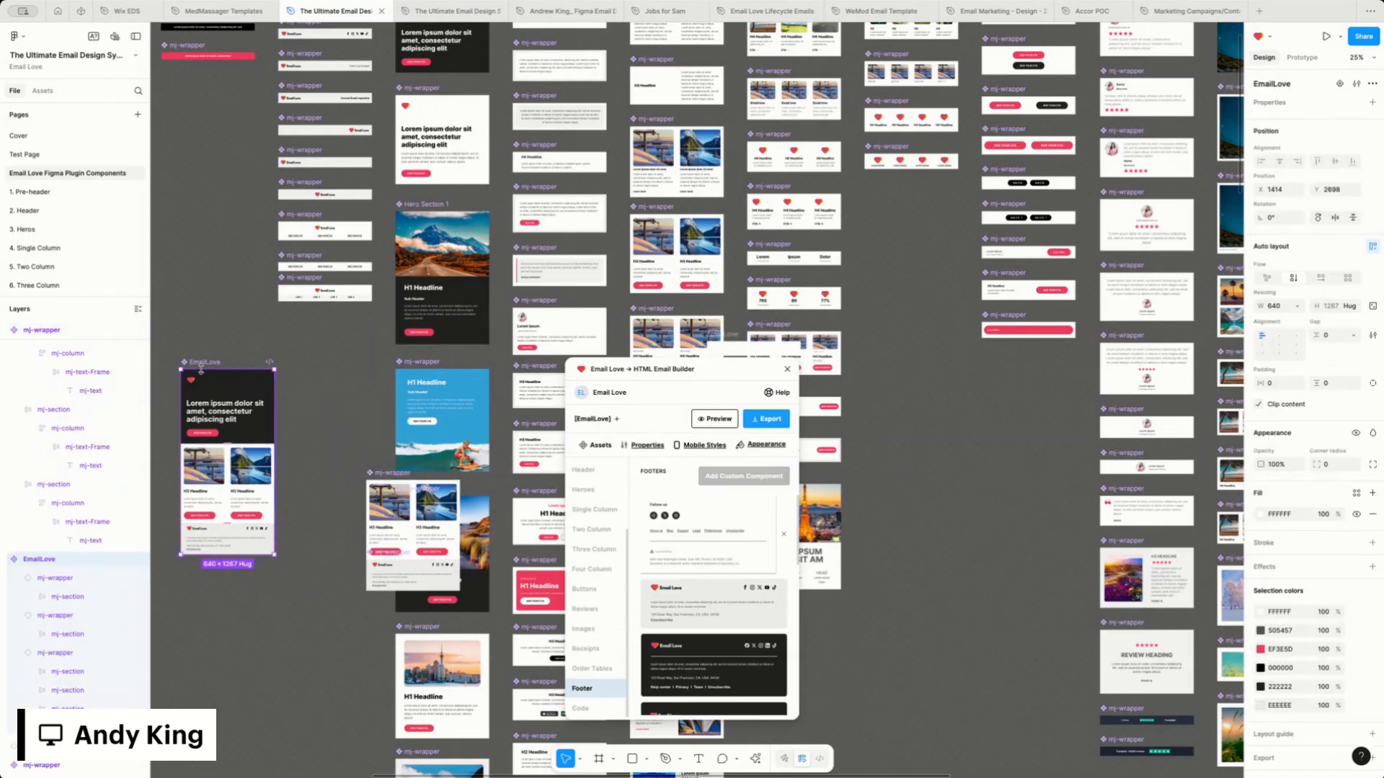
left_click(377, 476)
key("Delete")
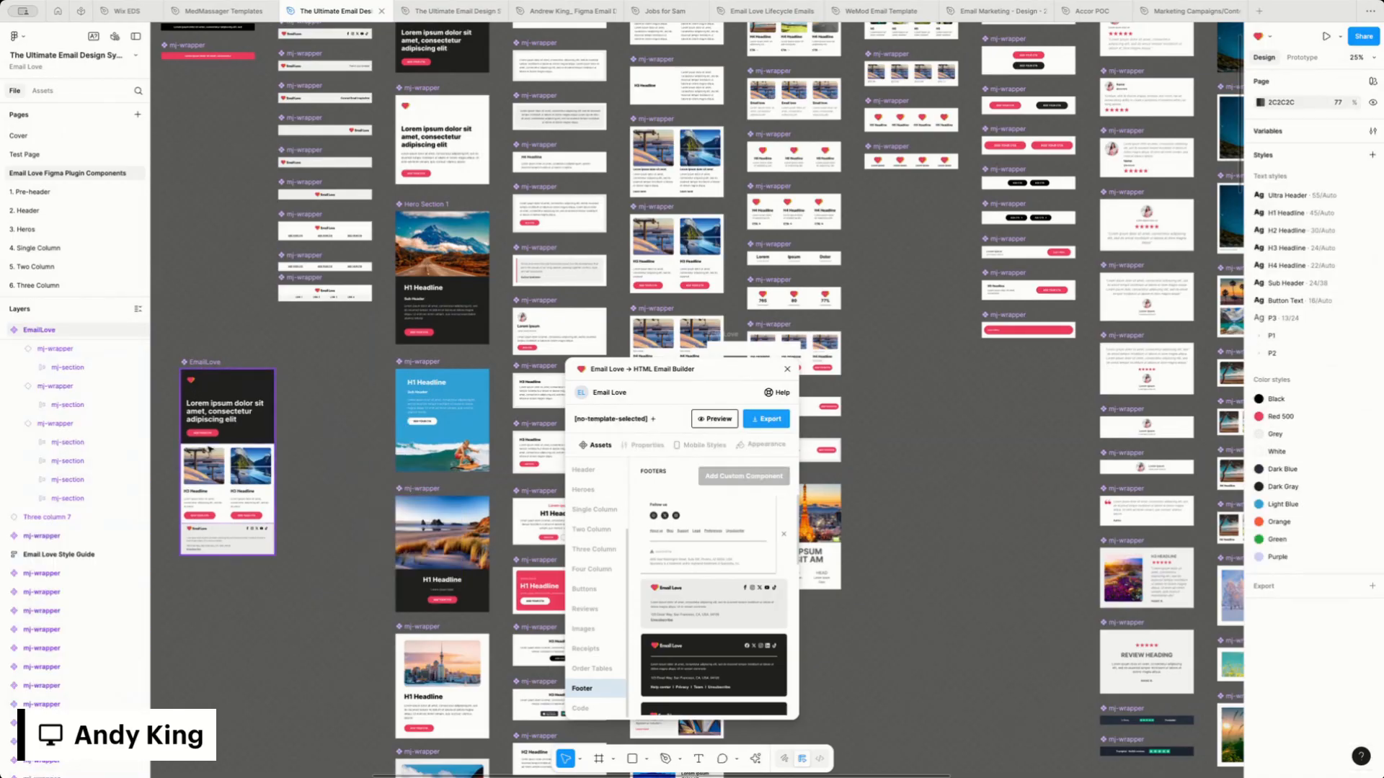
Insert an instance of the EmailLove template from the library assets and place it below the main component
left_click(200, 364)
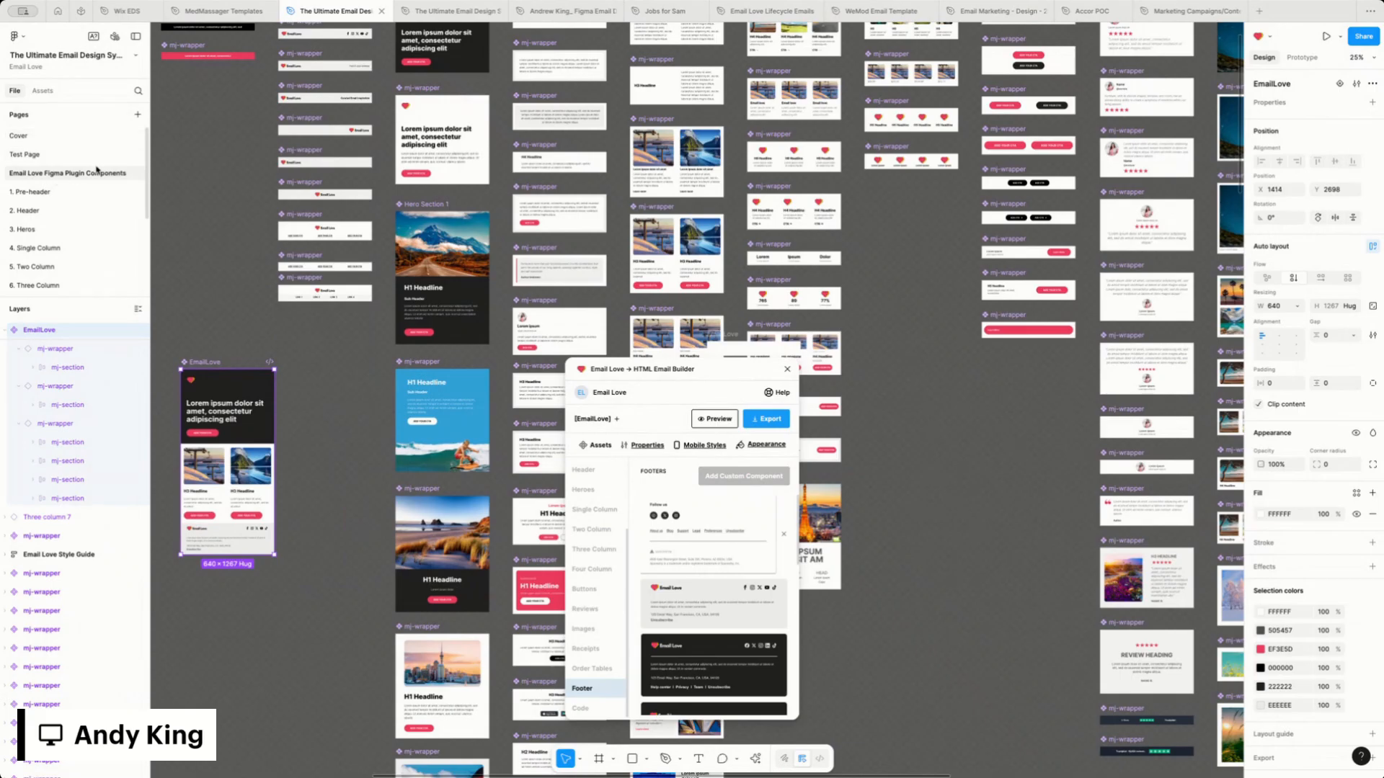
left_click(42, 91)
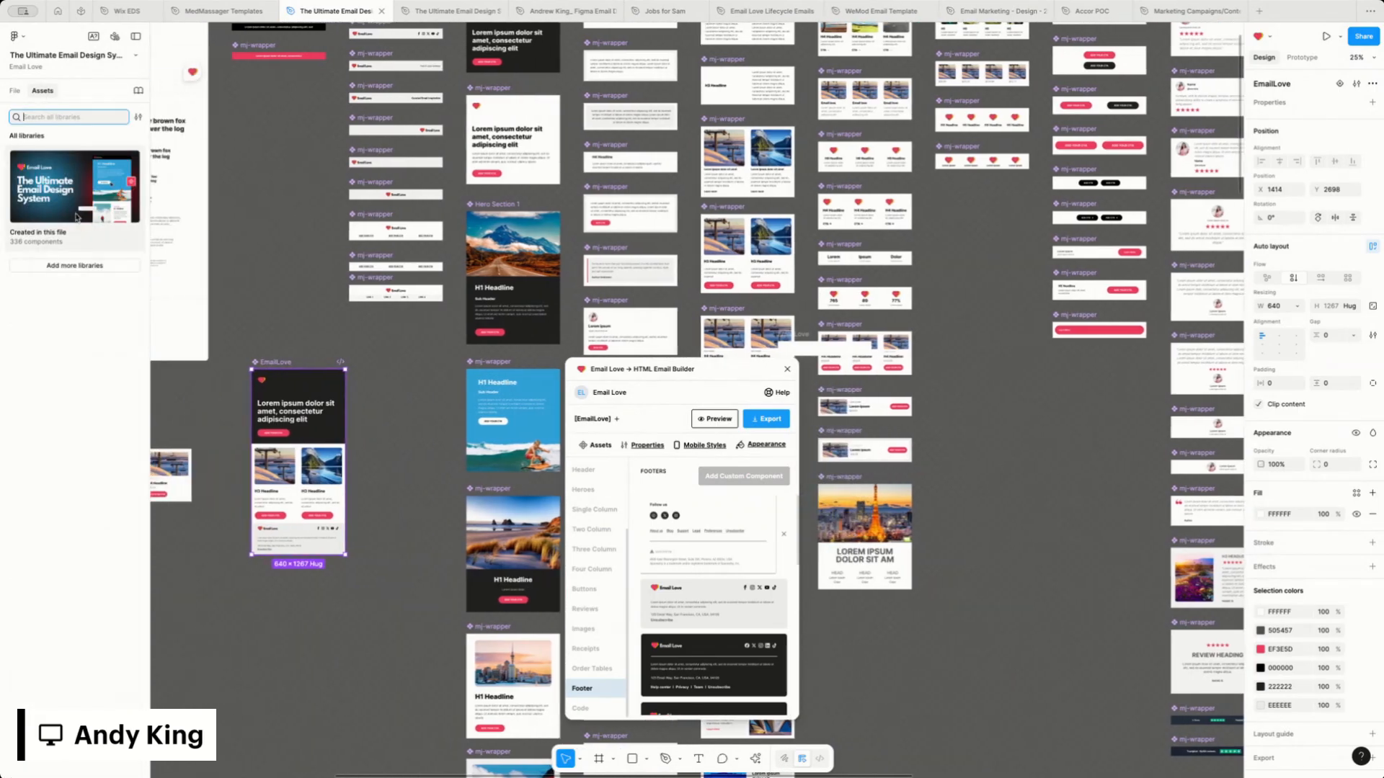
scroll(72, 211, "down", 1)
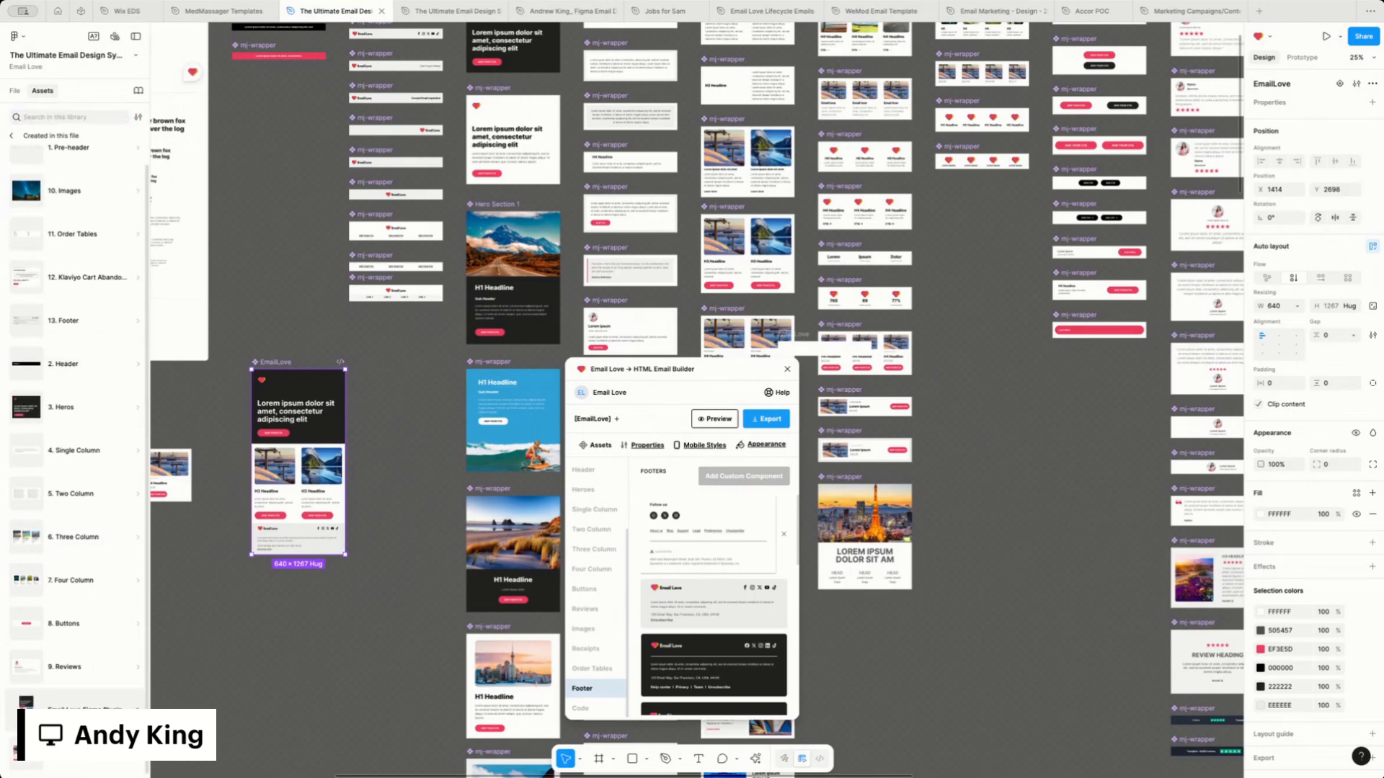
left_click(79, 712)
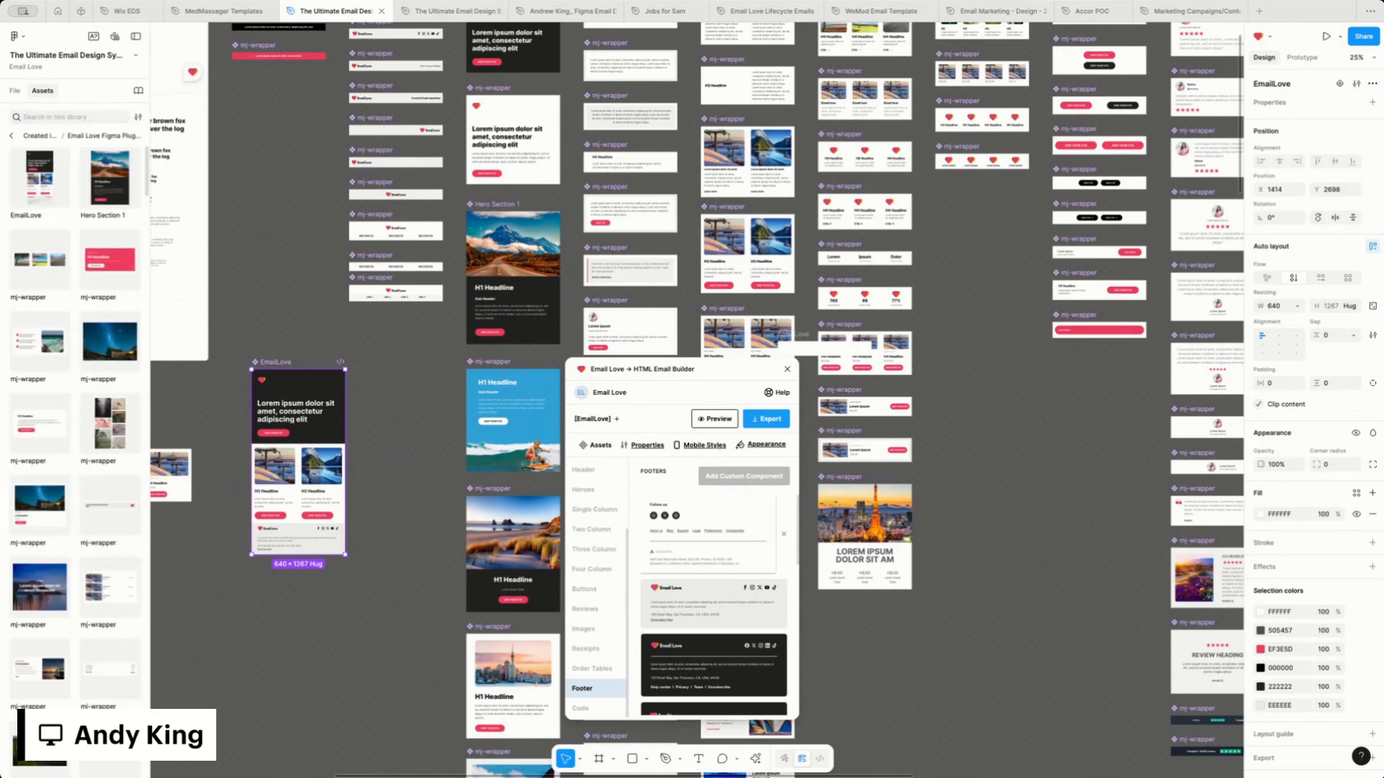
left_click(41, 180)
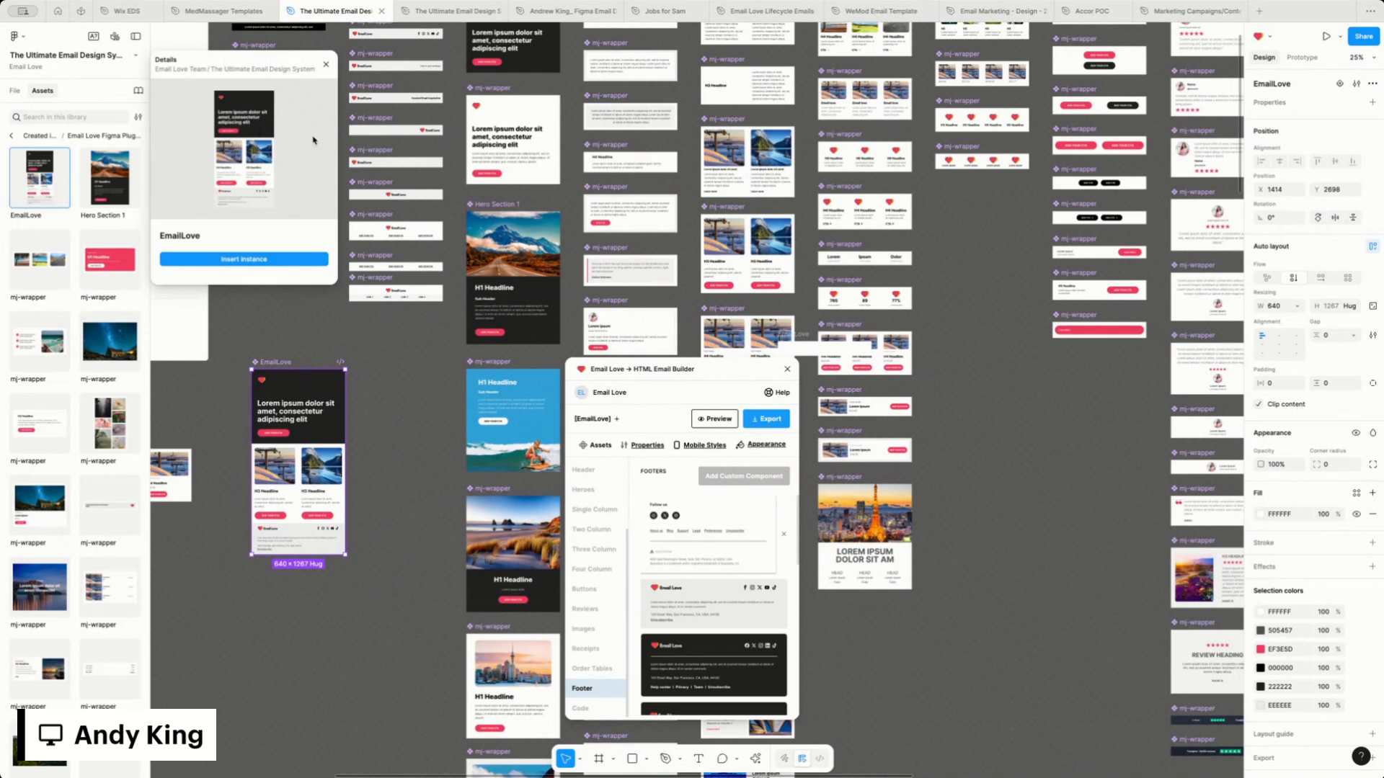
left_click(245, 259)
left_click_drag(679, 361, 288, 627)
Examine the placed template instance, including its nested hero, headline text and two-column block
scroll(302, 564, "down", 2)
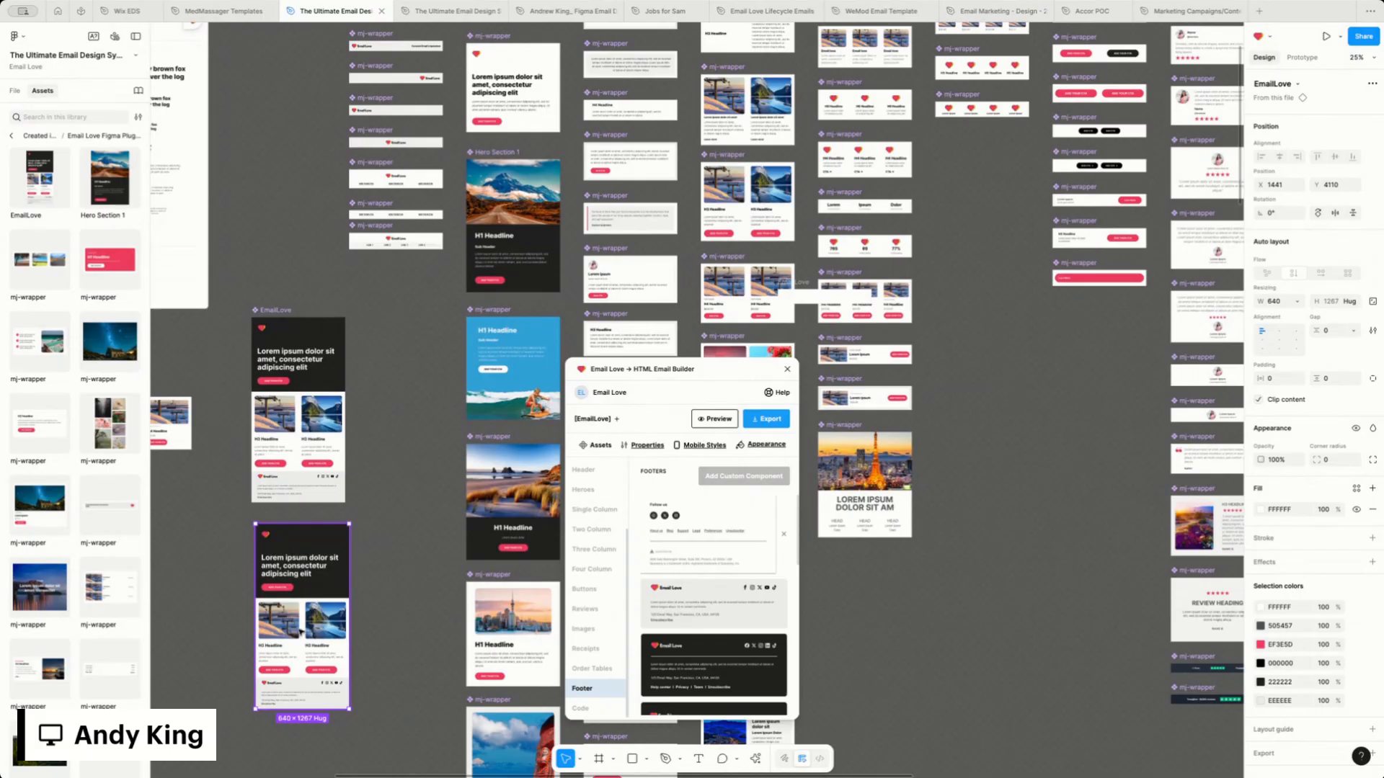
scroll(301, 633, "down", 4)
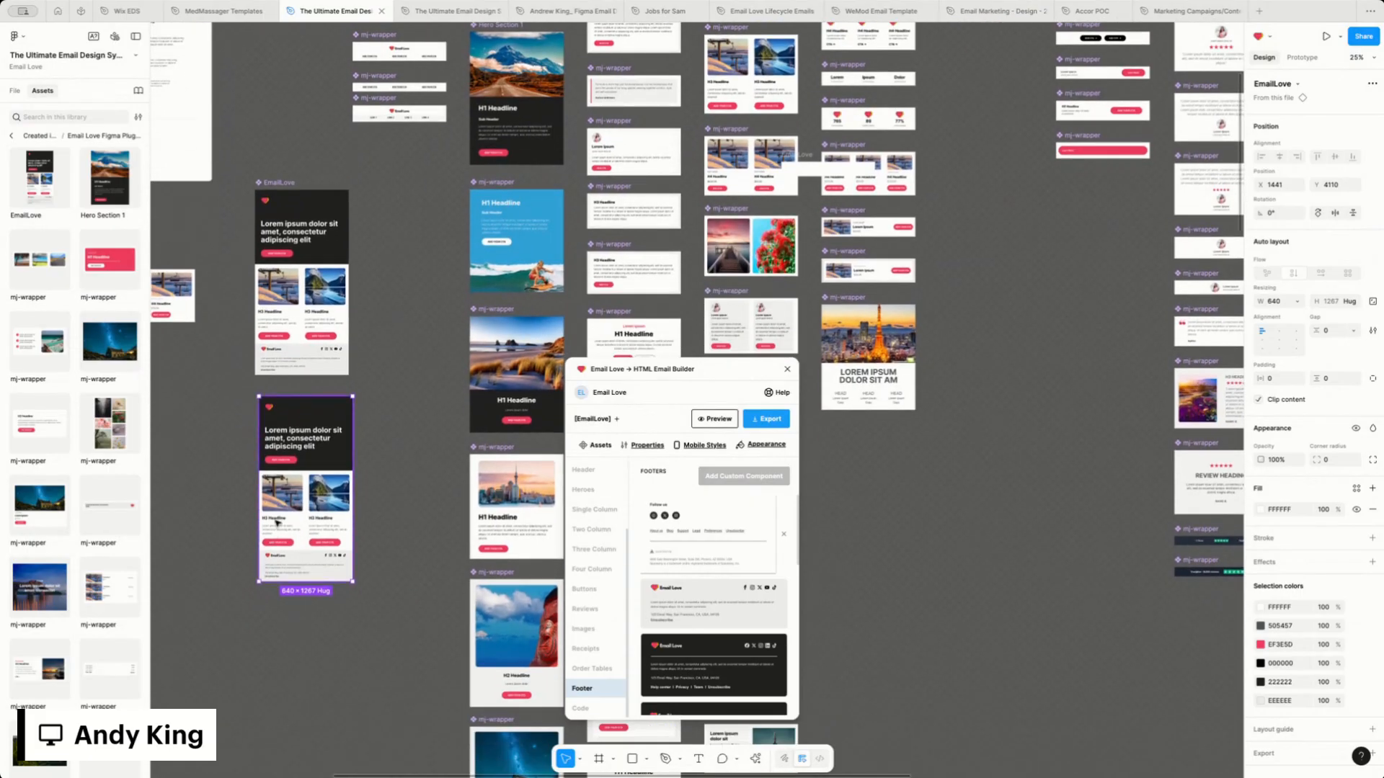
left_click(322, 432)
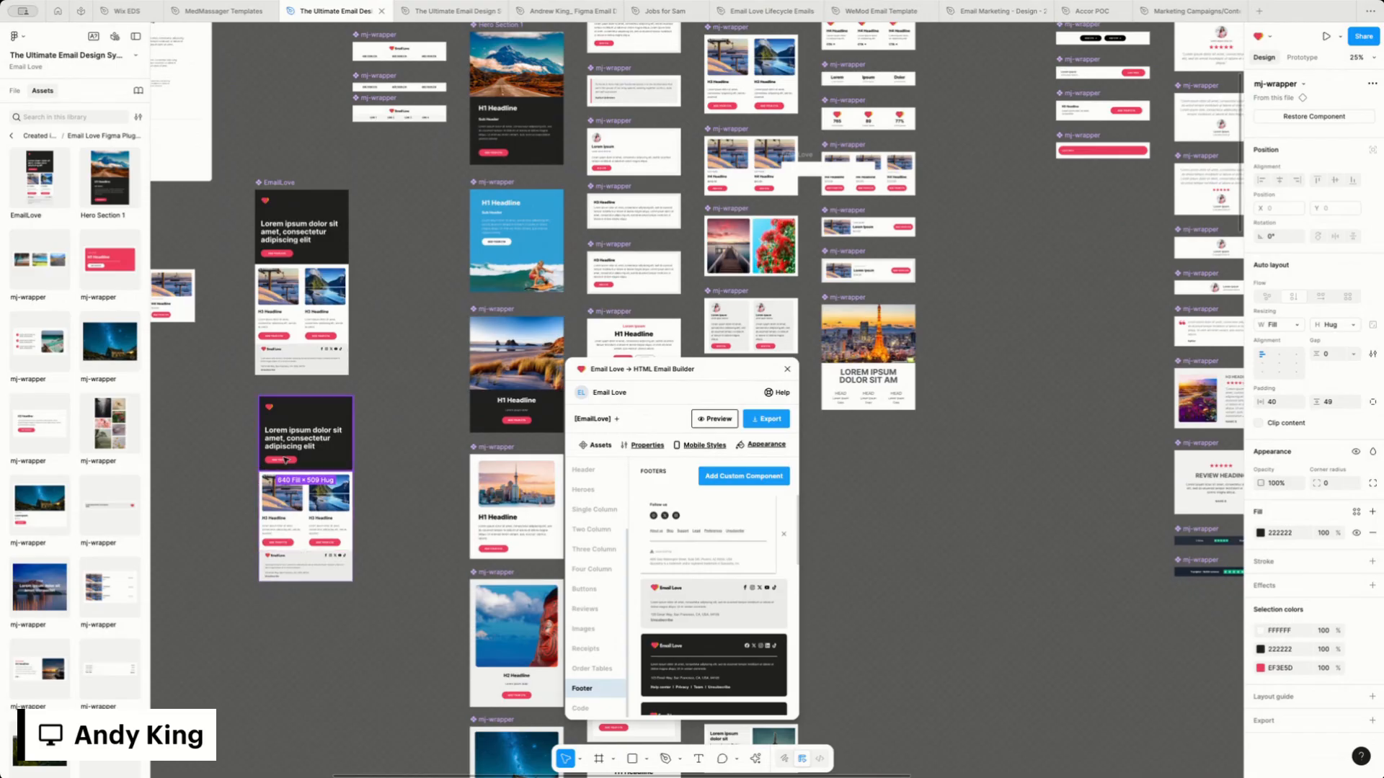
scroll(392, 509, "left", 3)
left_click(393, 509)
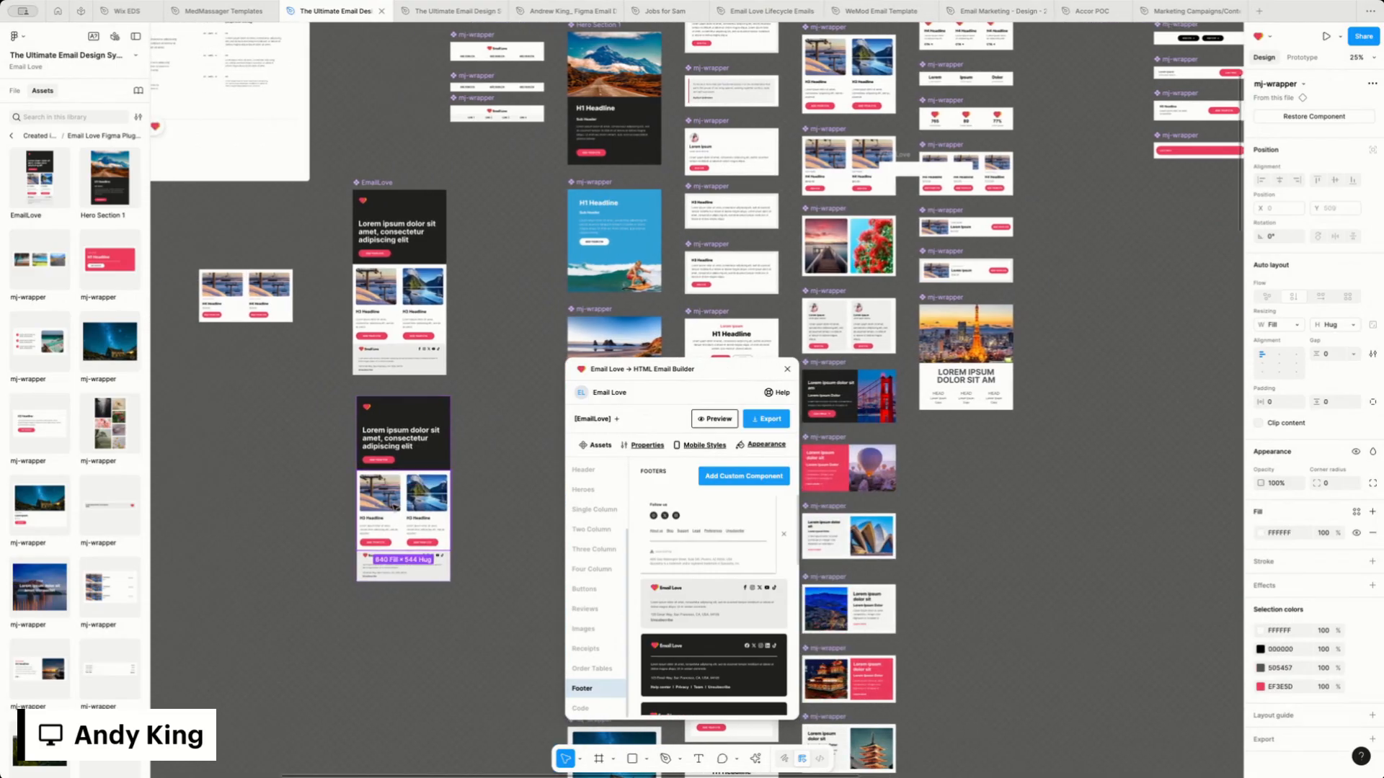
key("ctrl+equal")
scroll(435, 516, "left", 5)
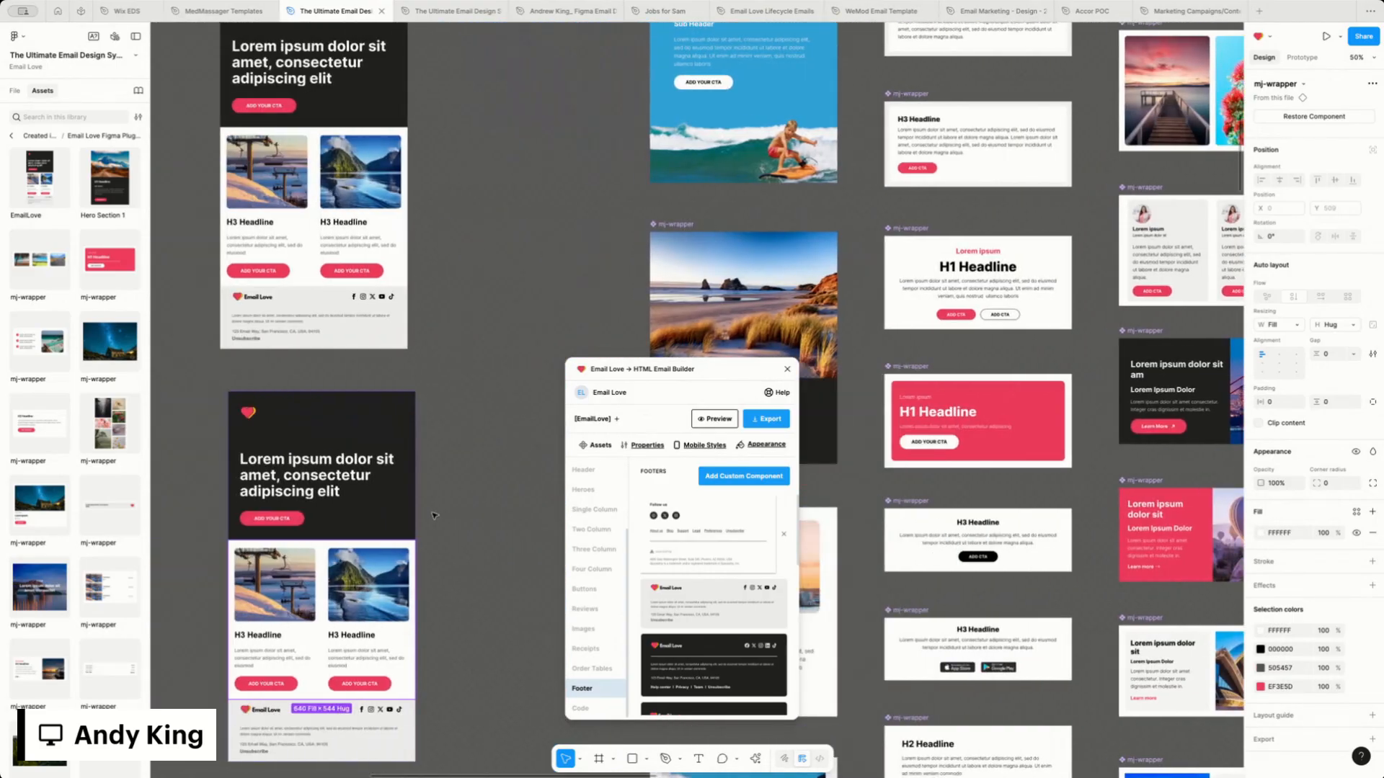
scroll(435, 516, "left", 1)
left_click(314, 447)
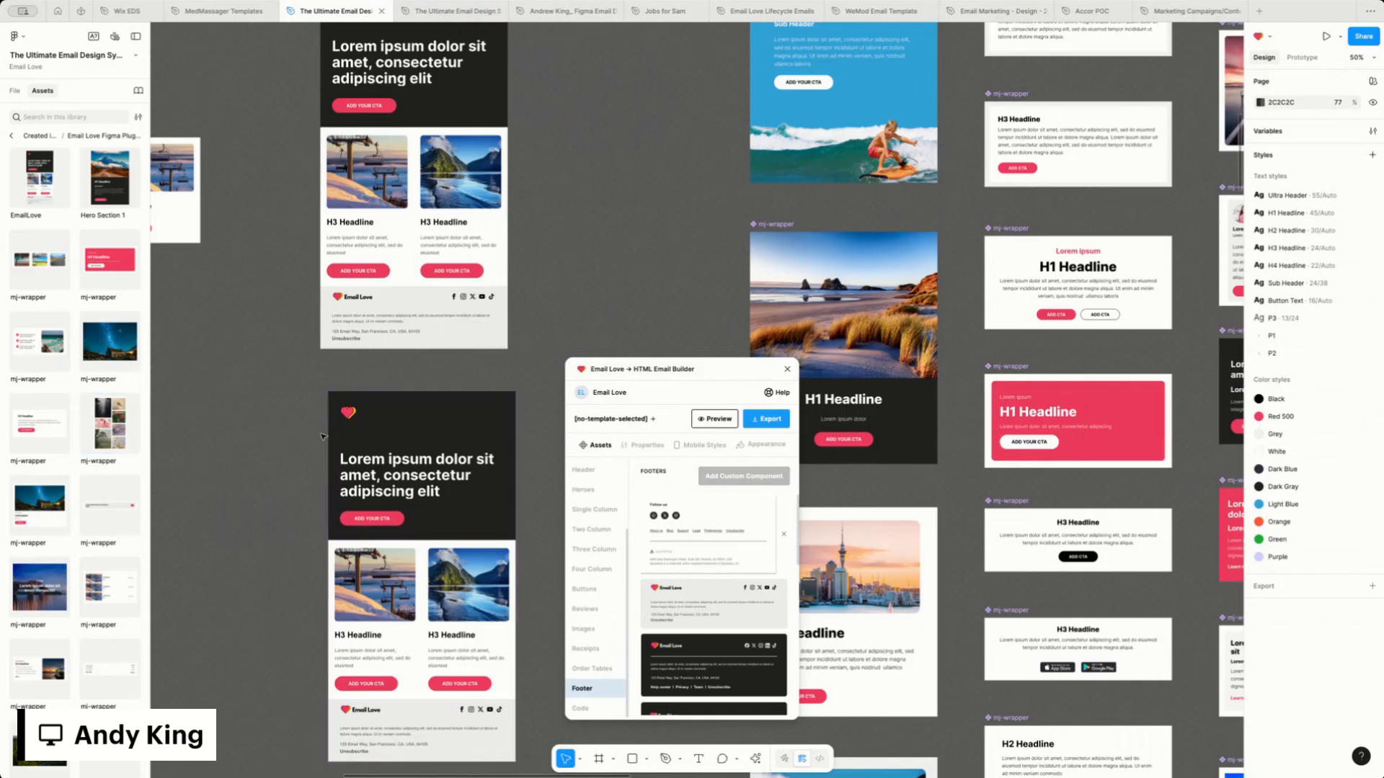
left_click(390, 436)
scroll(390, 436, "down", 2)
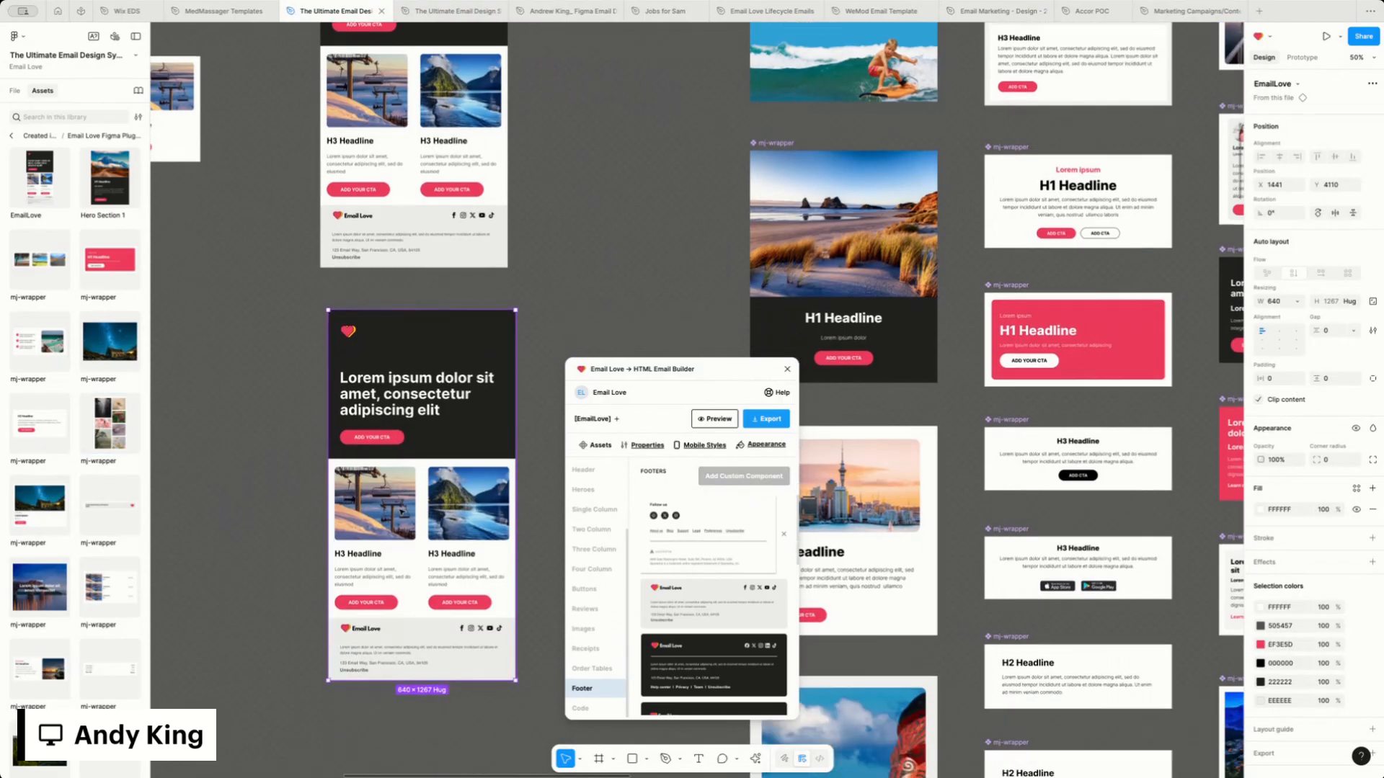
left_click(703, 602)
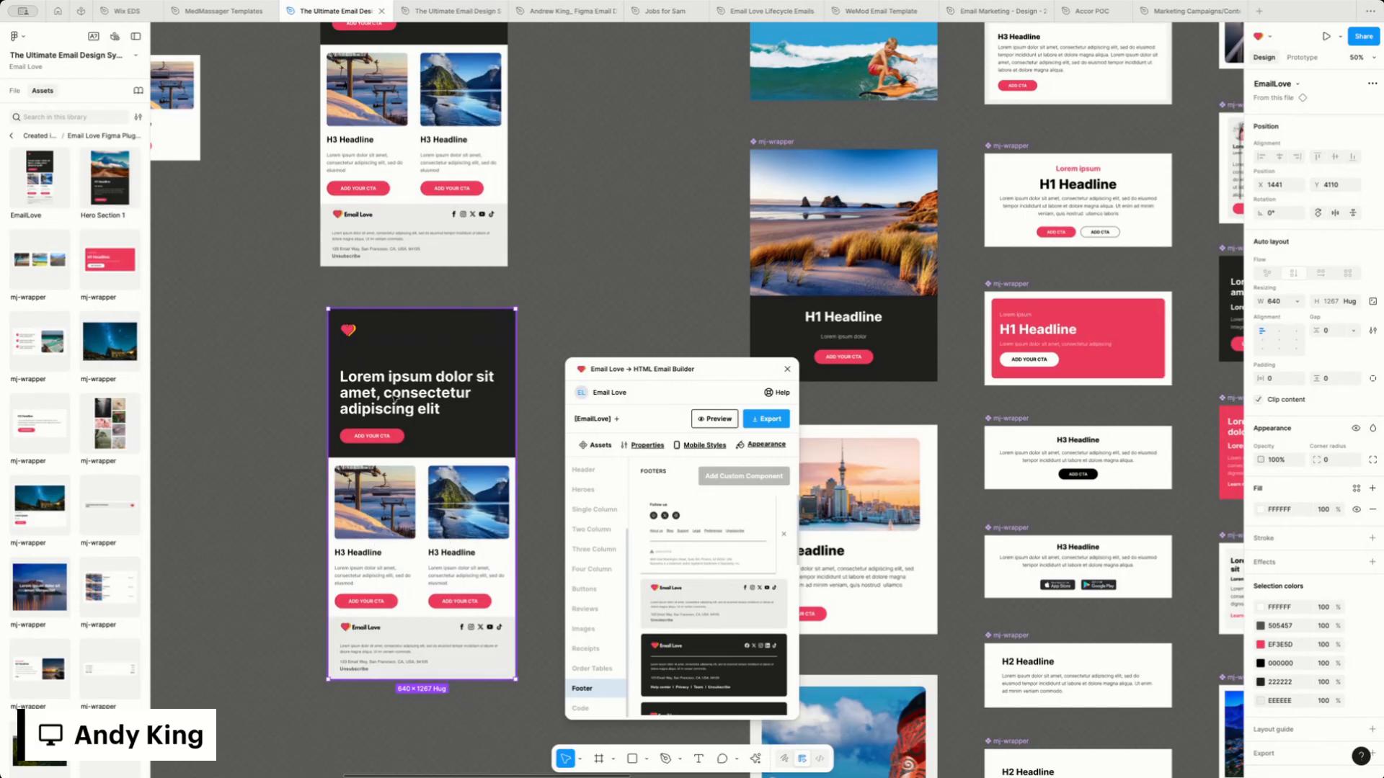
left_click(423, 387)
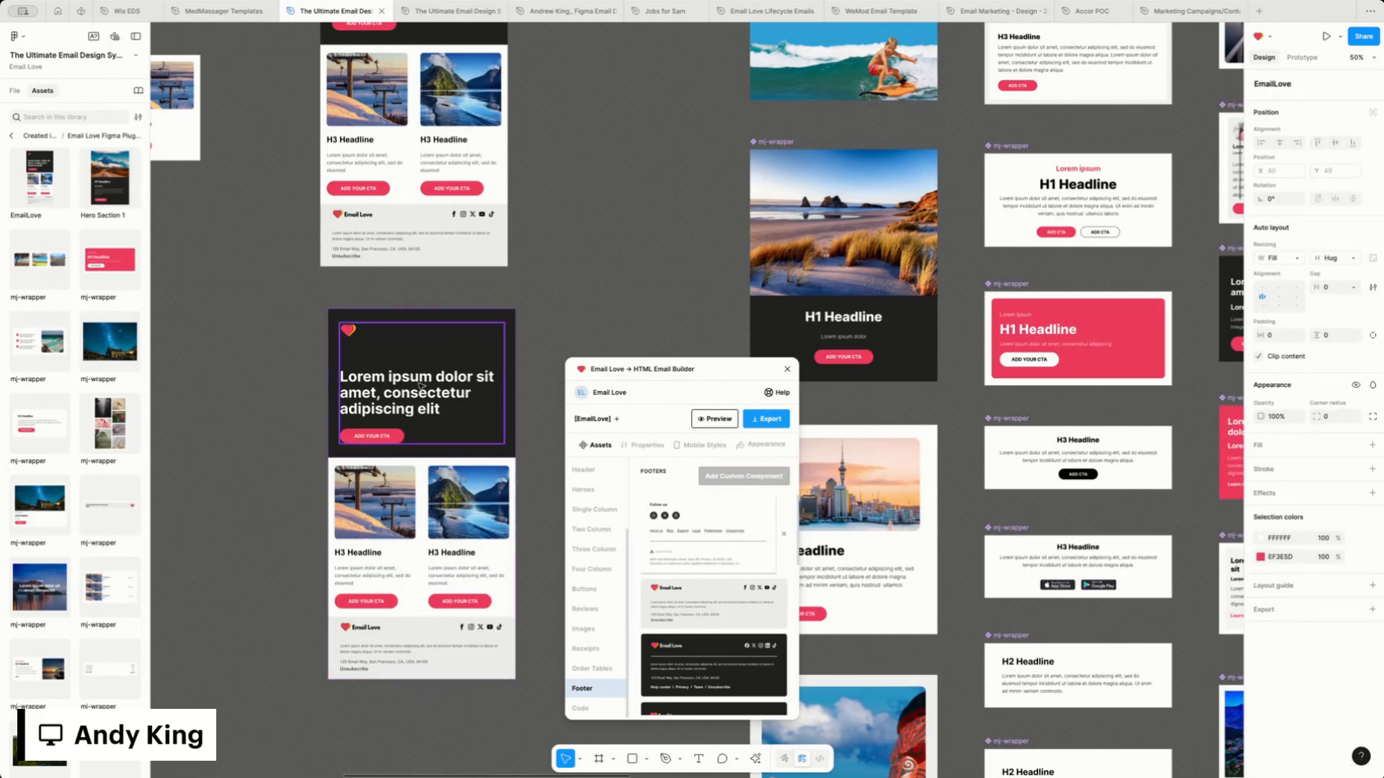
left_click(362, 469)
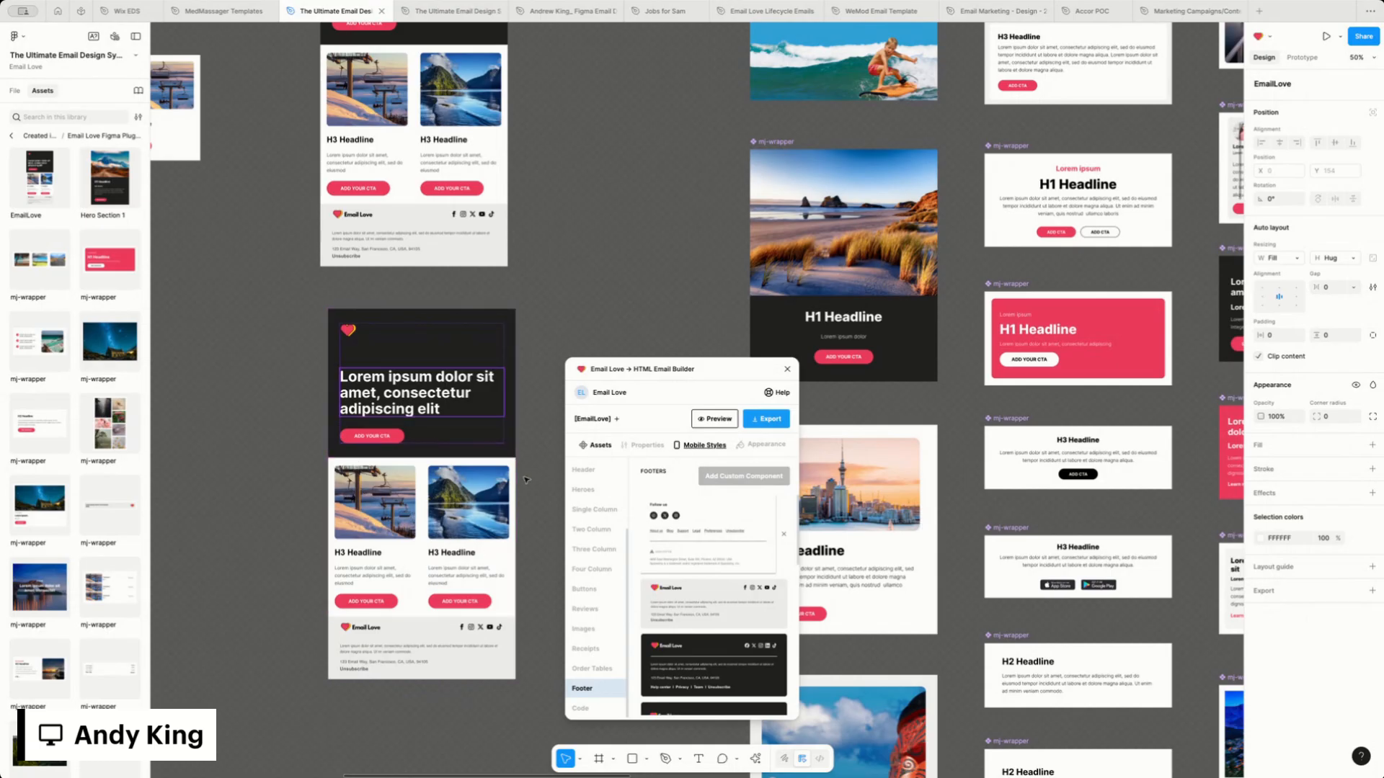
left_click(389, 430)
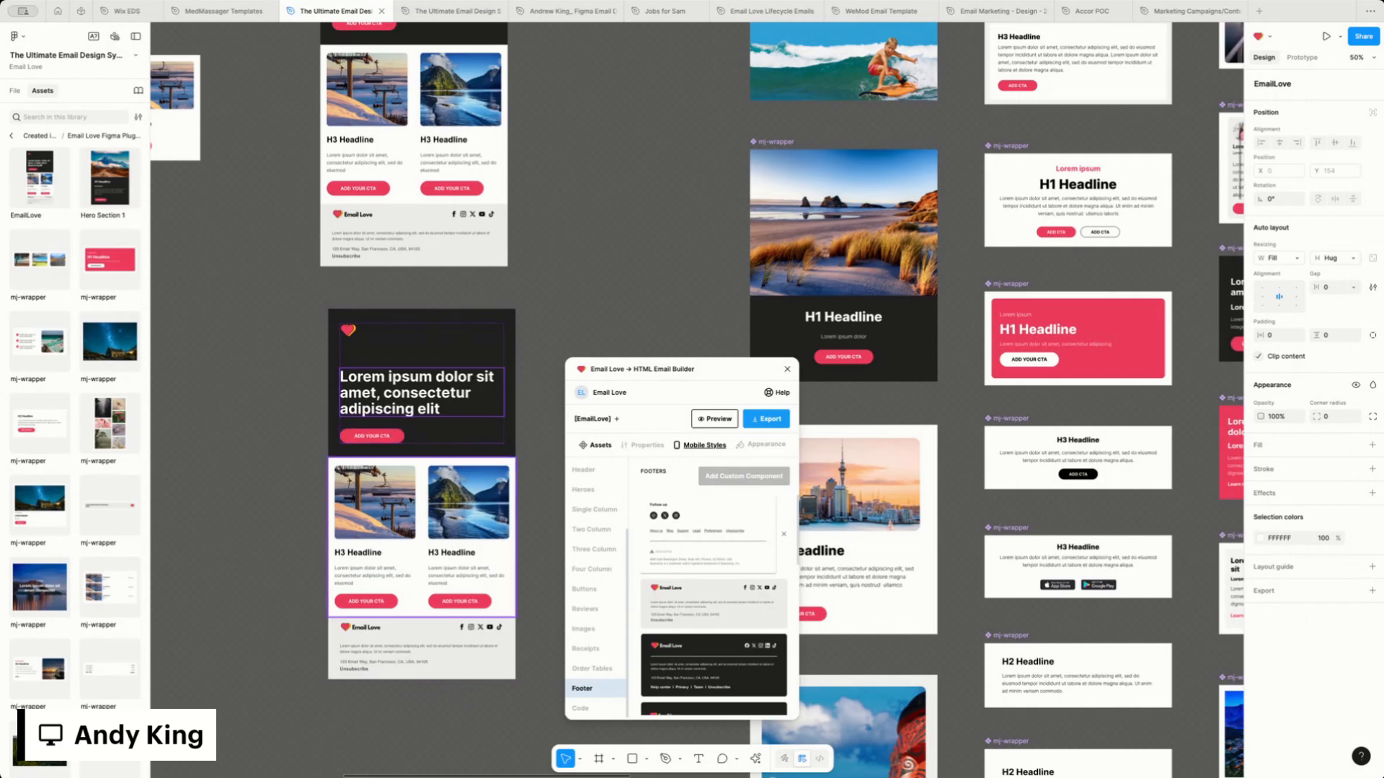
left_click(320, 411)
scroll(320, 411, "up", 3)
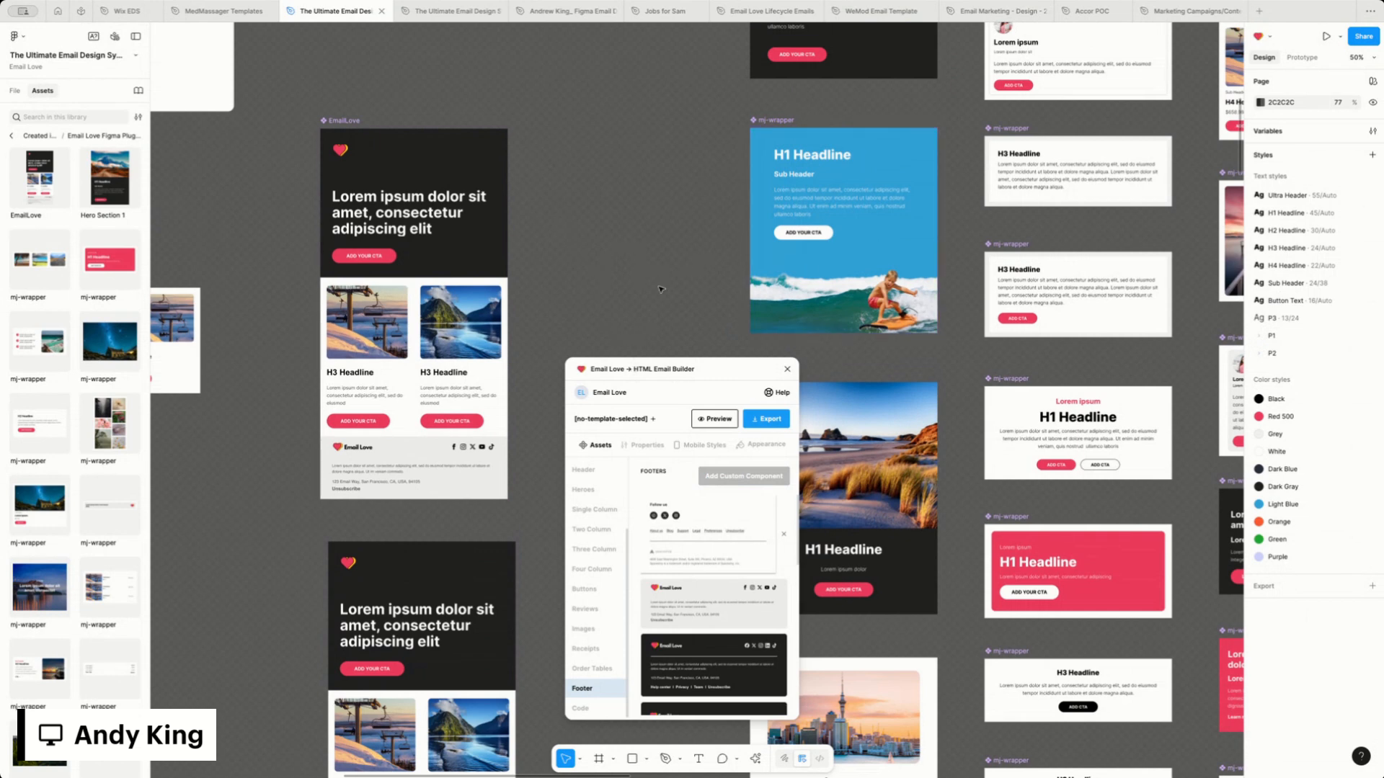
Return to the file's page and layer list and delete the blank EmailLove frame overlapping the three-column components
key("minus")
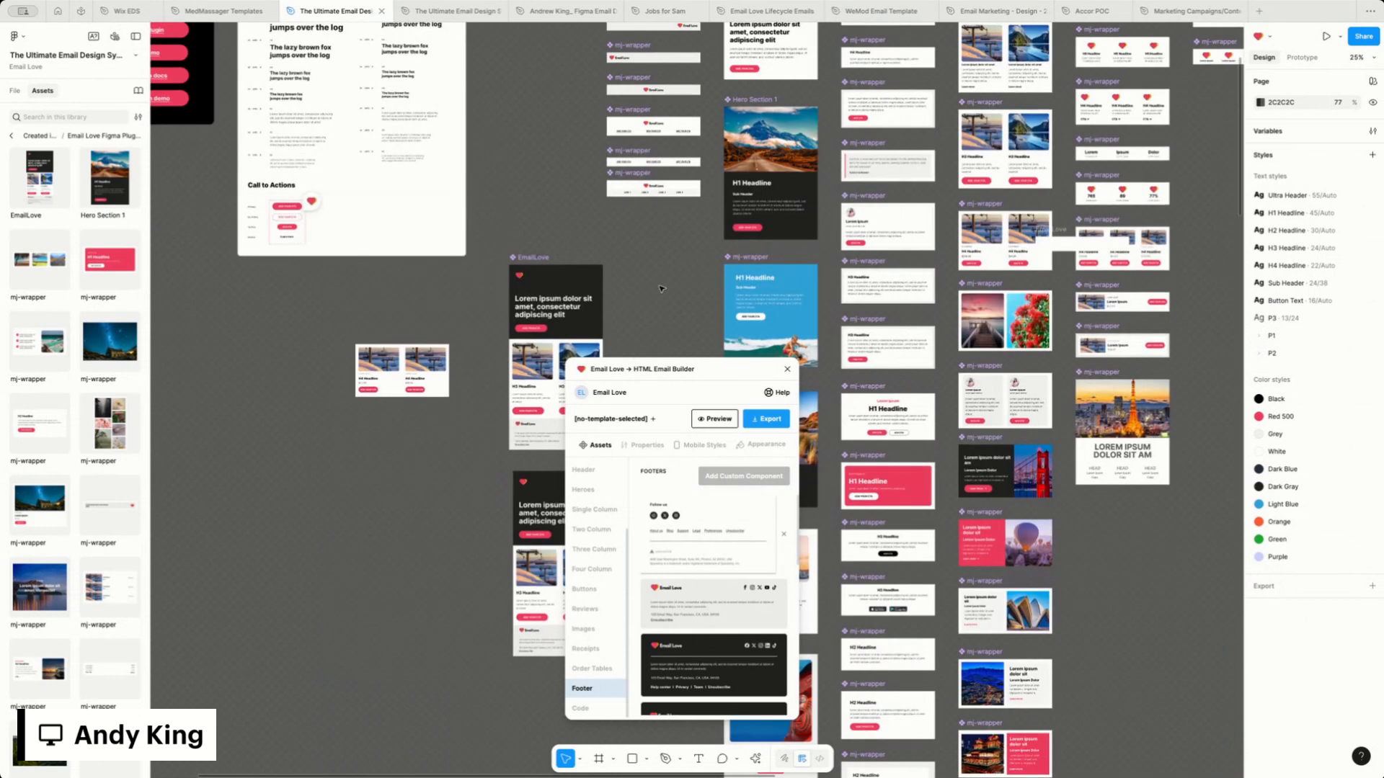
left_click(10, 136)
left_click(18, 92)
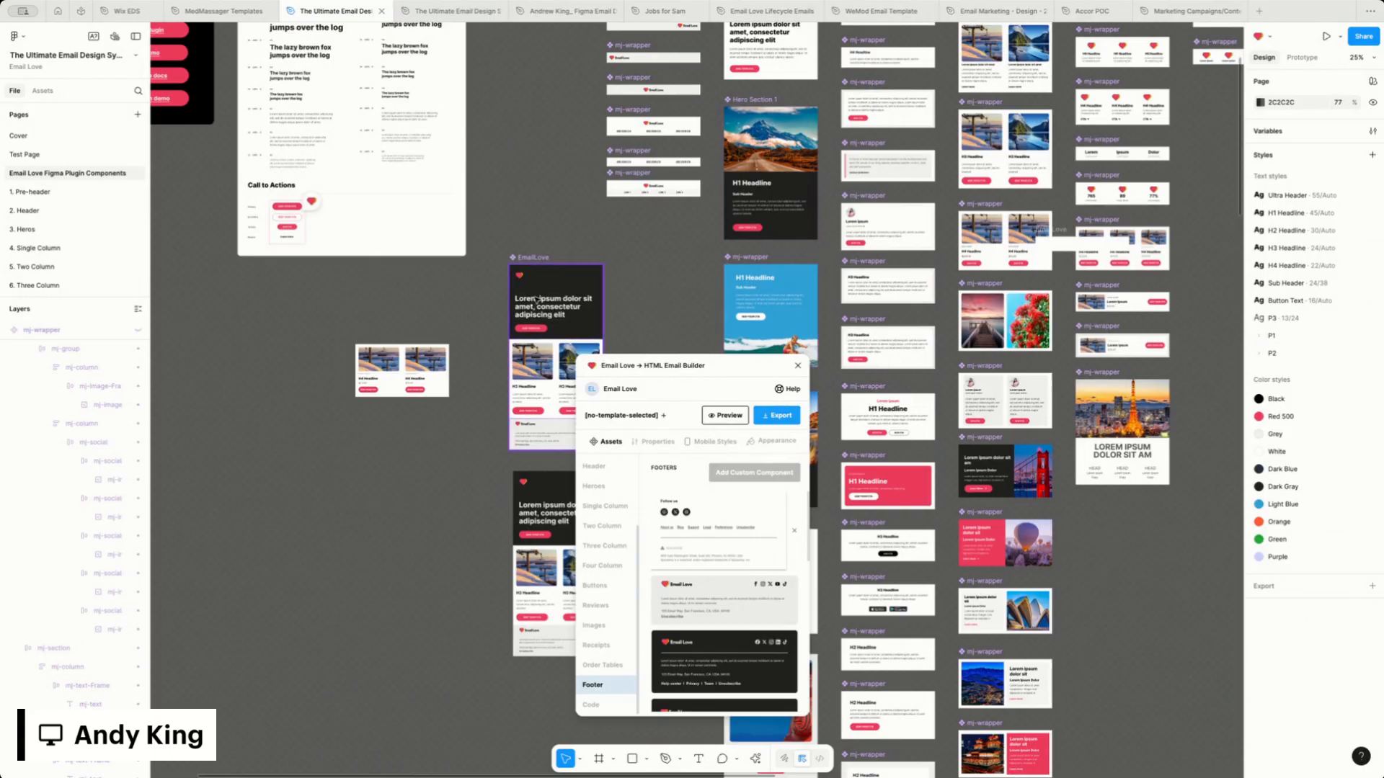
left_click(1044, 229)
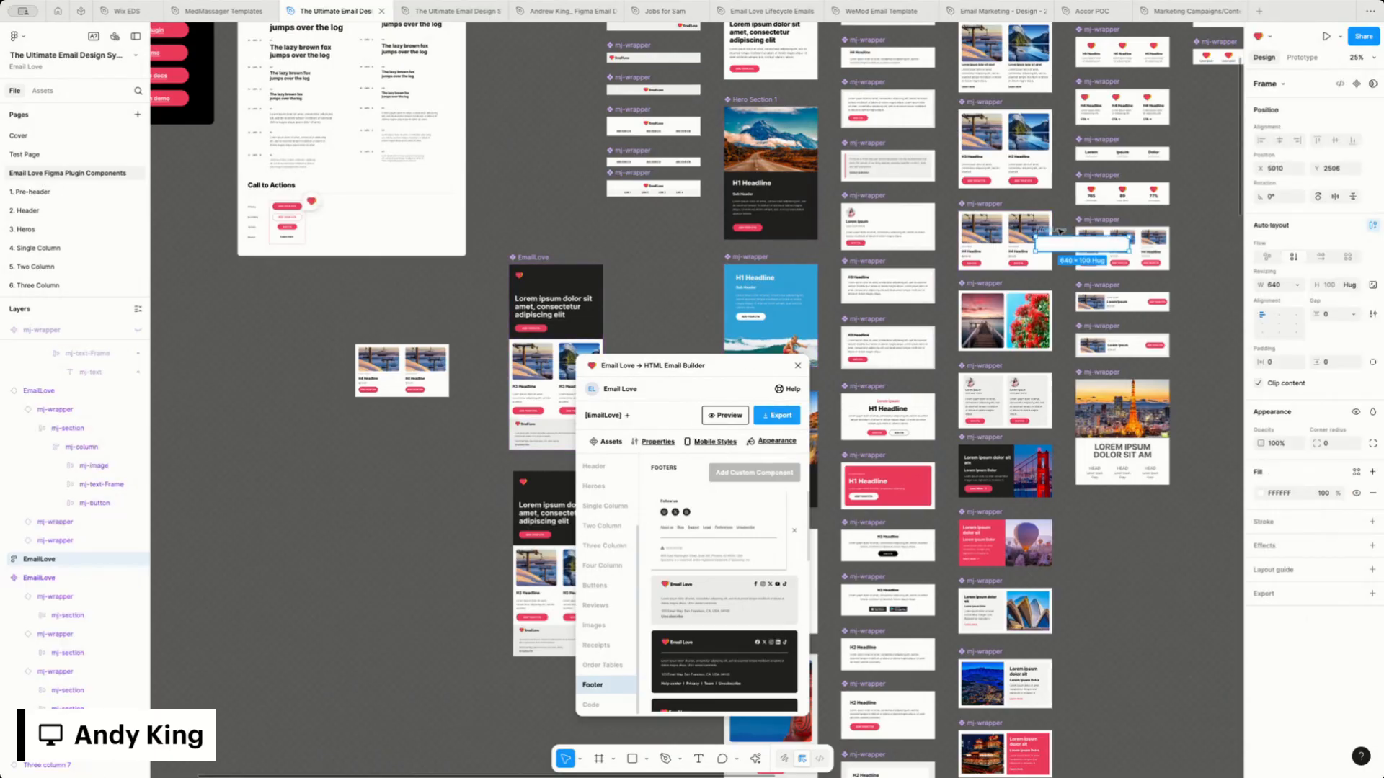
key("Delete")
Move the plugin window away from the templates and review the component columns, selecting the image-and-button row under Three Column
left_click_drag(750, 366, 1125, 190)
scroll(769, 295, "up", 8)
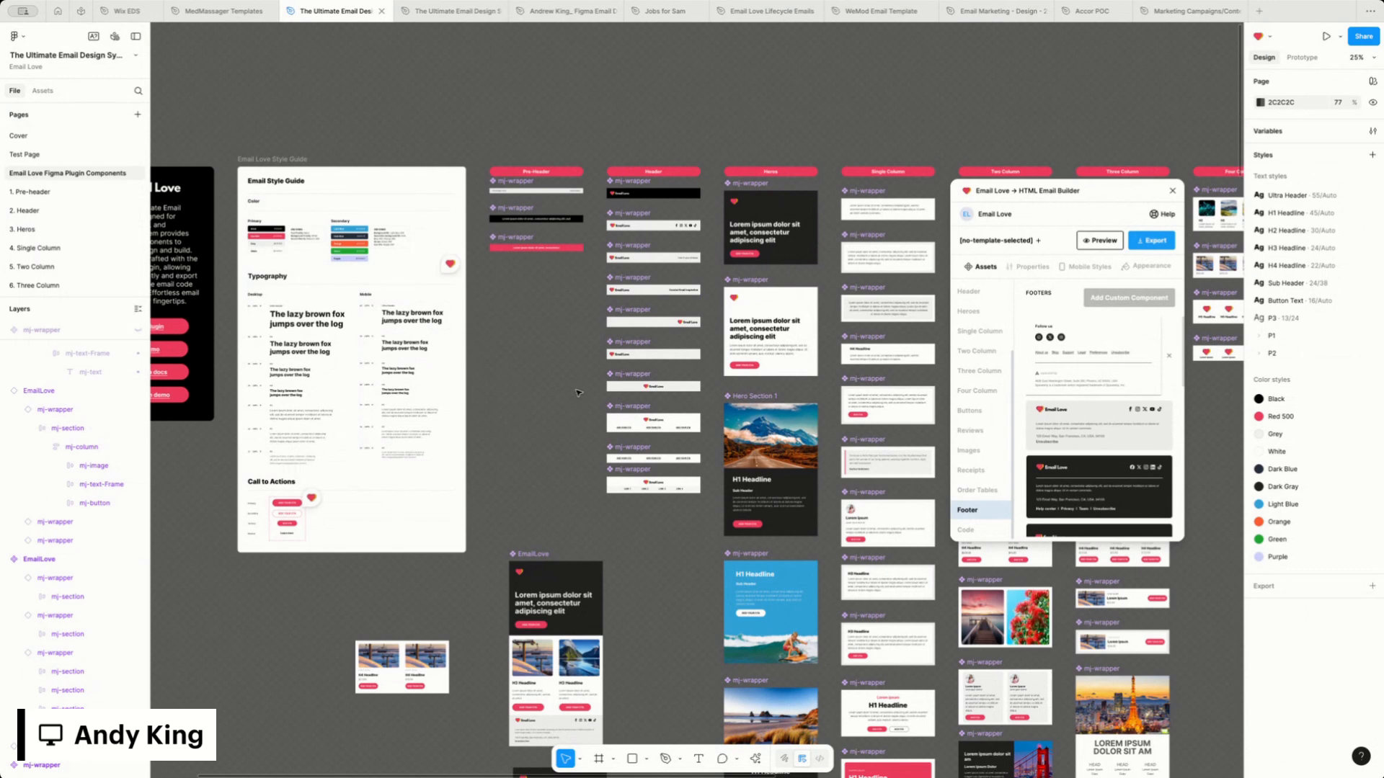
scroll(577, 393, "right", 2)
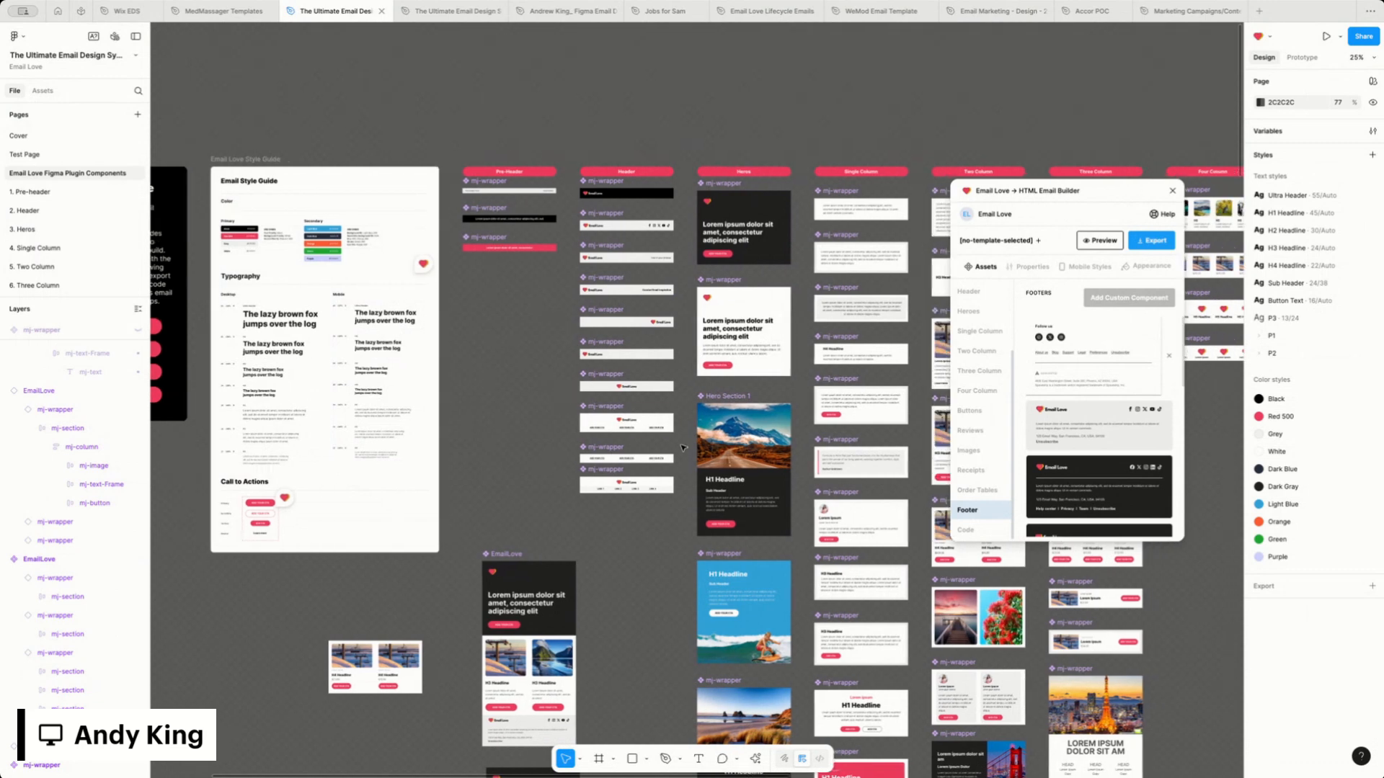
scroll(764, 350, "right", 4)
scroll(764, 351, "right", 6)
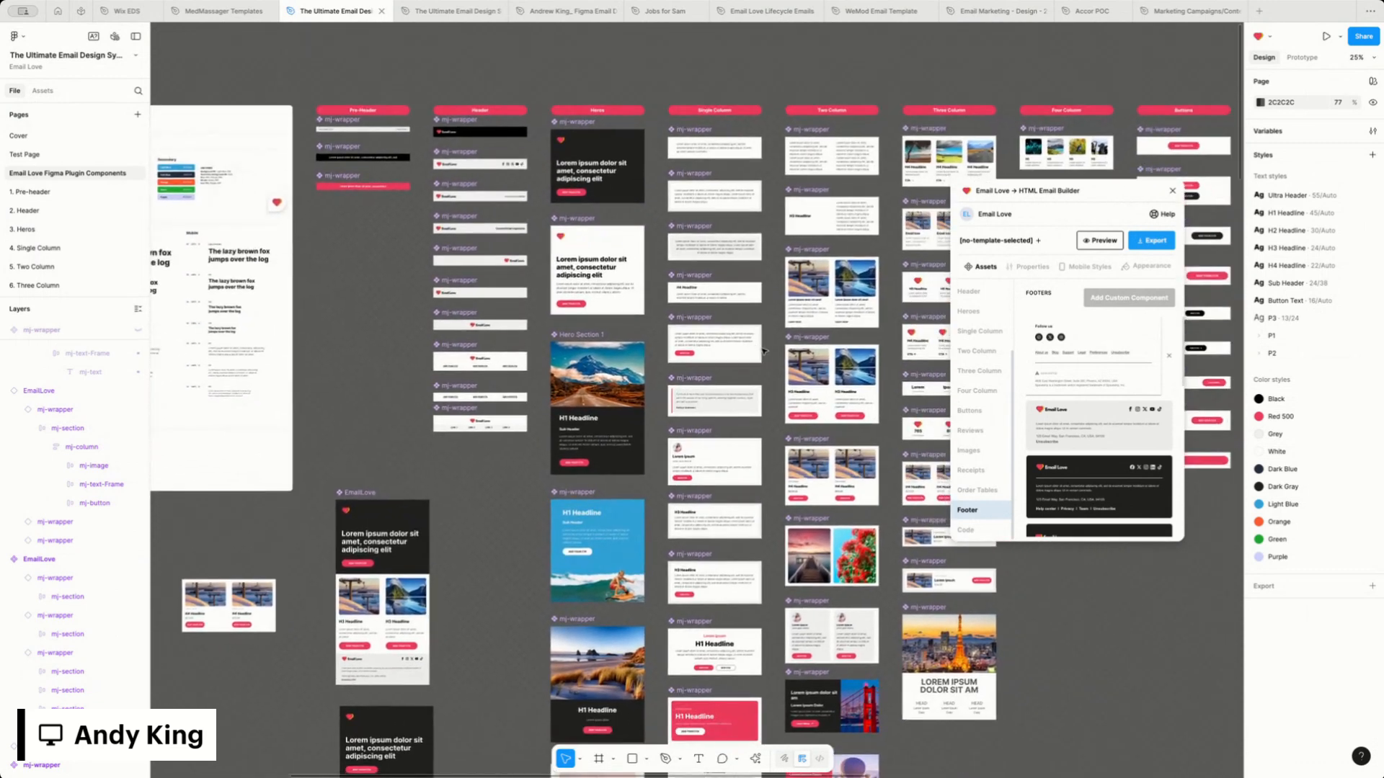
scroll(764, 351, "right", 1)
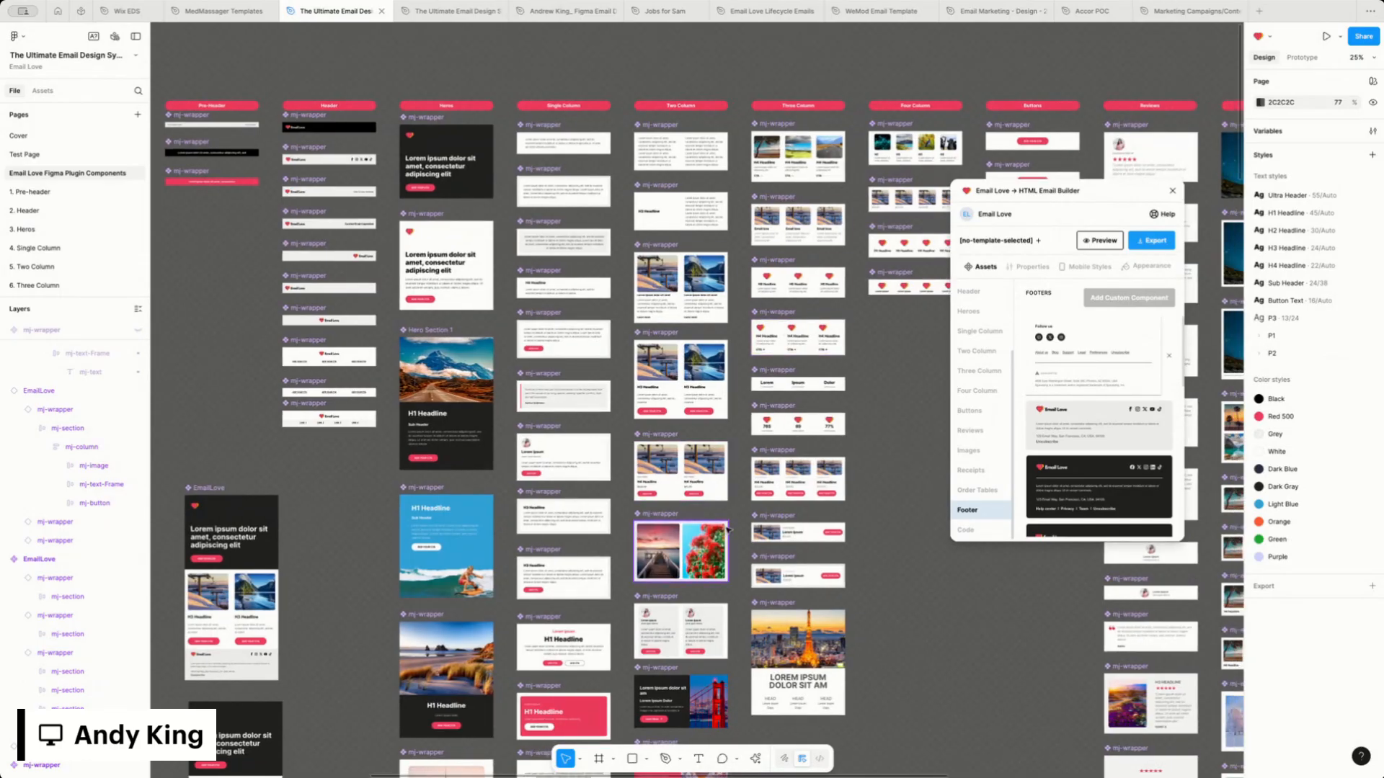
left_click(794, 517)
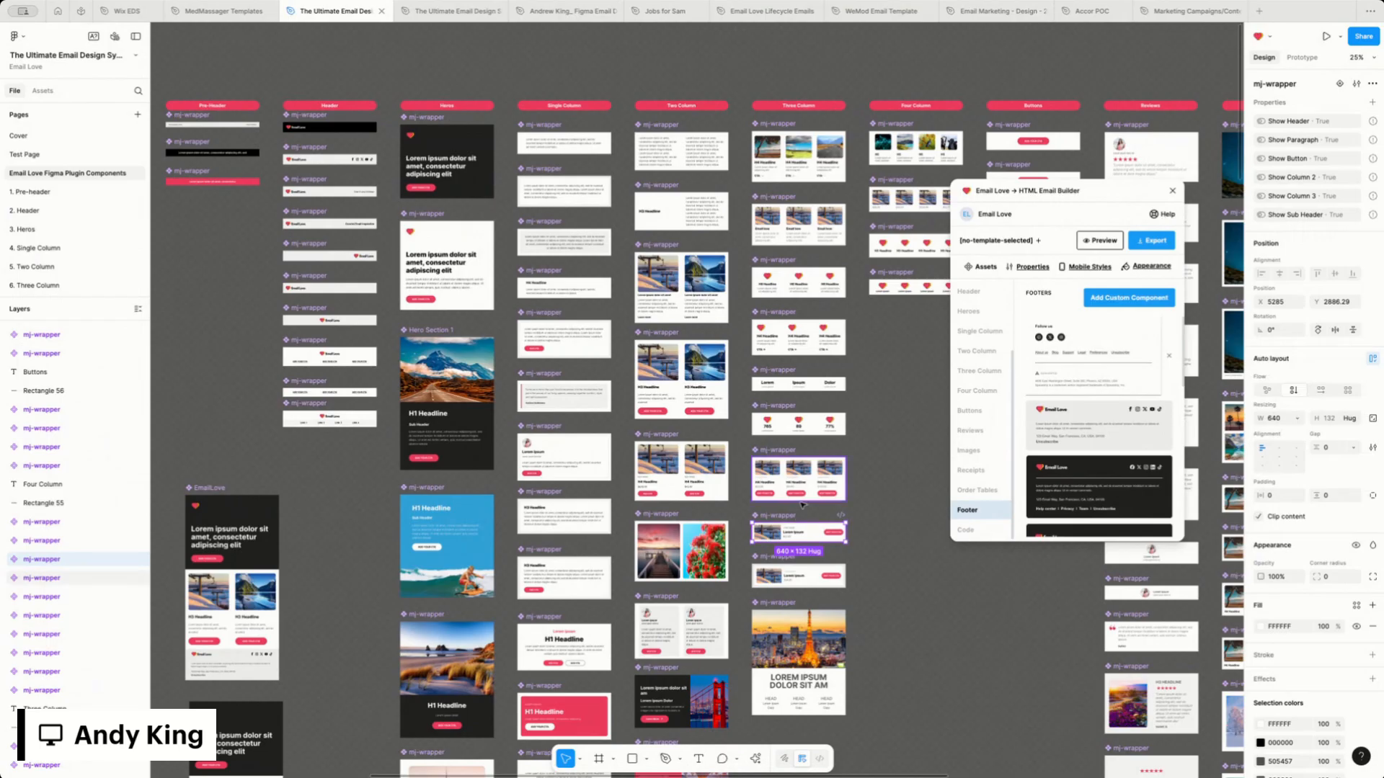
scroll(771, 325, "right", 4)
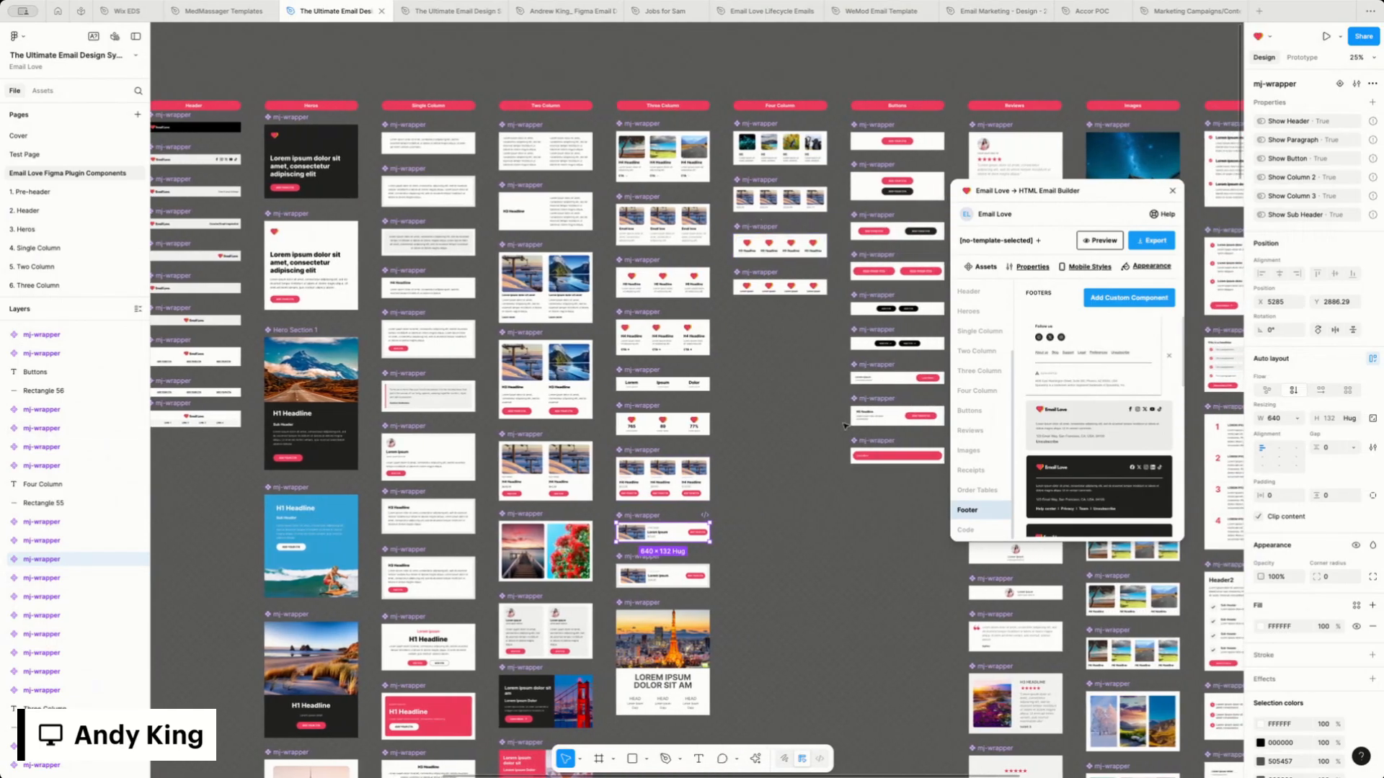